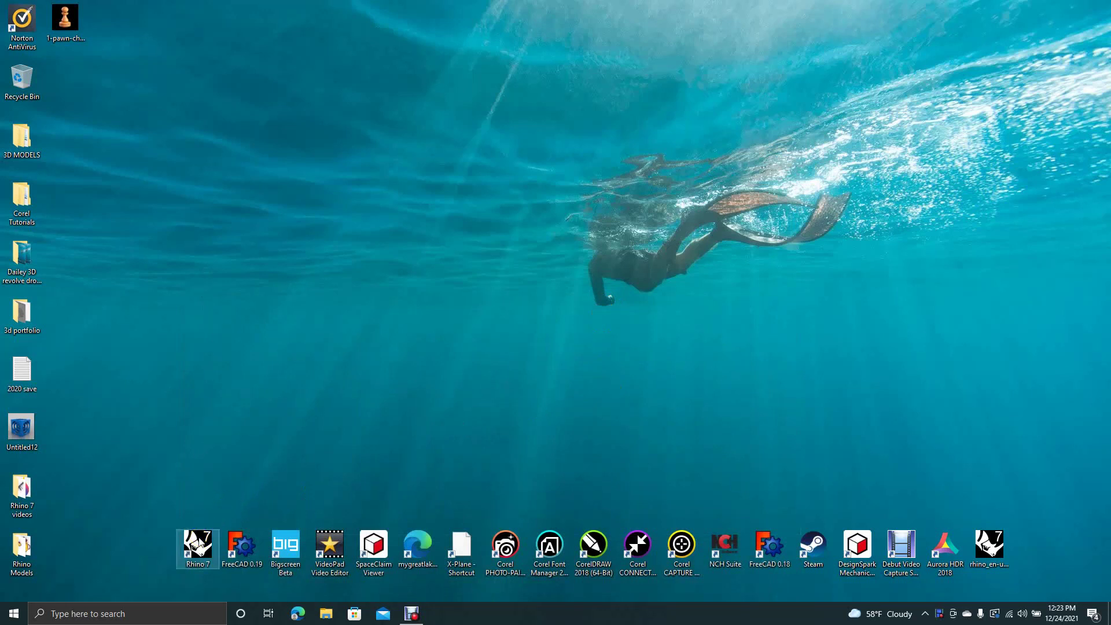
Launch Rhino 7 from its desktop shortcut.
{"action": "left_click", "coordinate": [198, 541]}
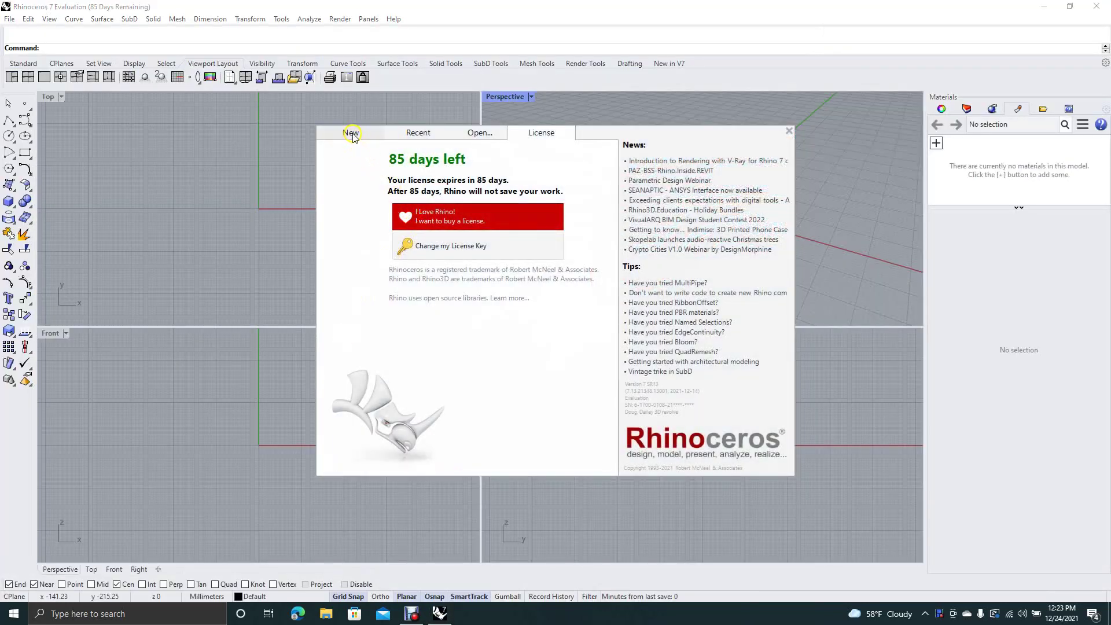
Create a new inch-based model from the Small Objects - Inches template.
{"action": "left_click", "coordinate": [352, 134]}
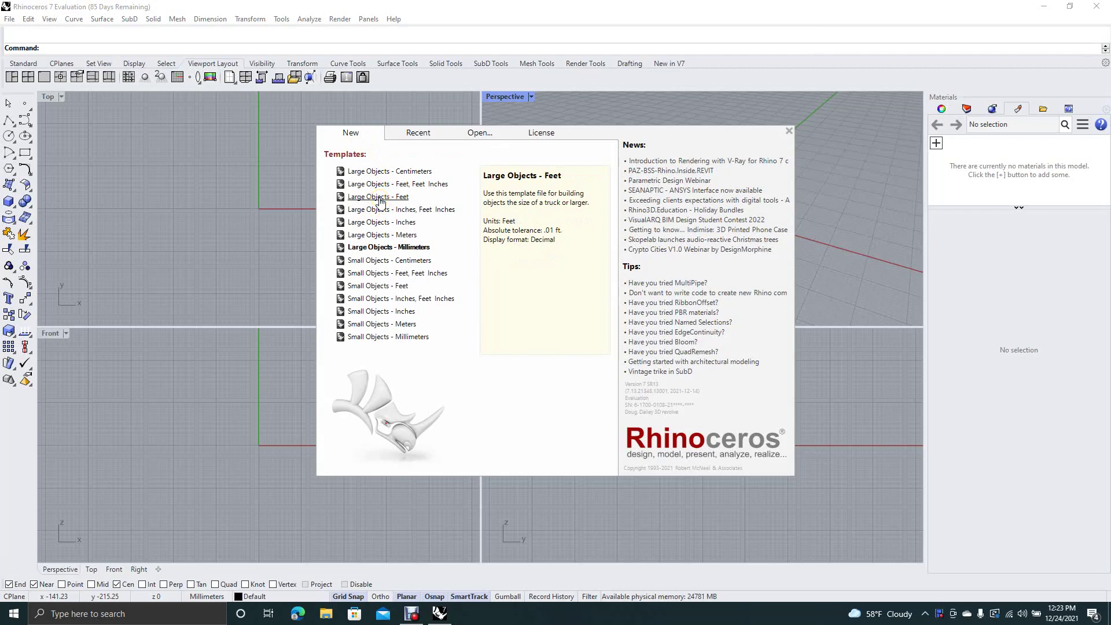
{"action": "left_click", "coordinate": [389, 287]}
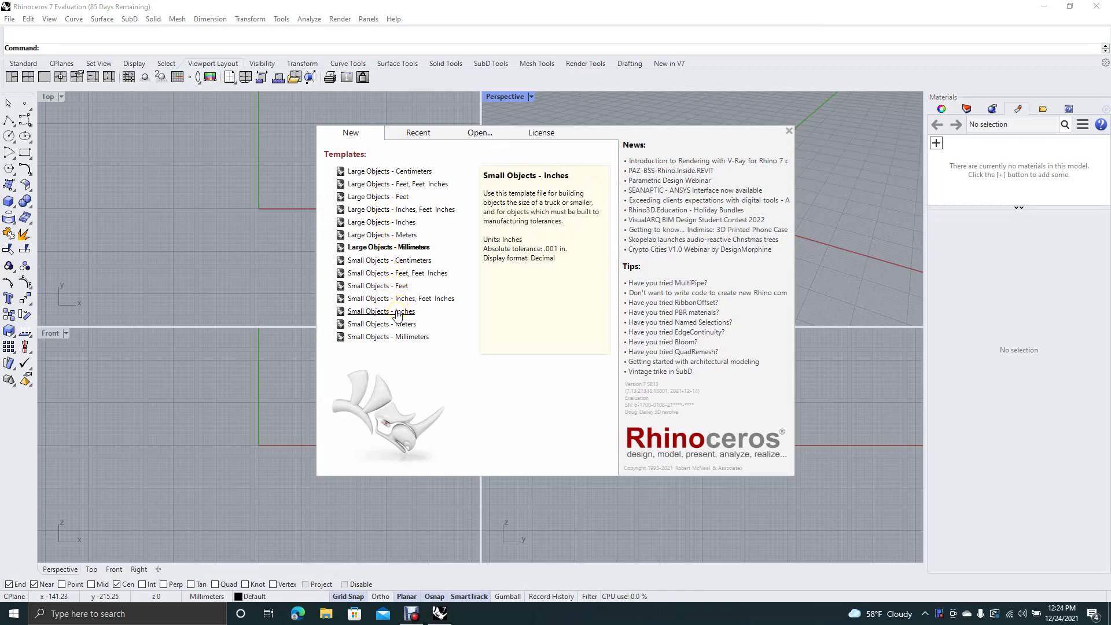
{"action": "left_click", "coordinate": [397, 312]}
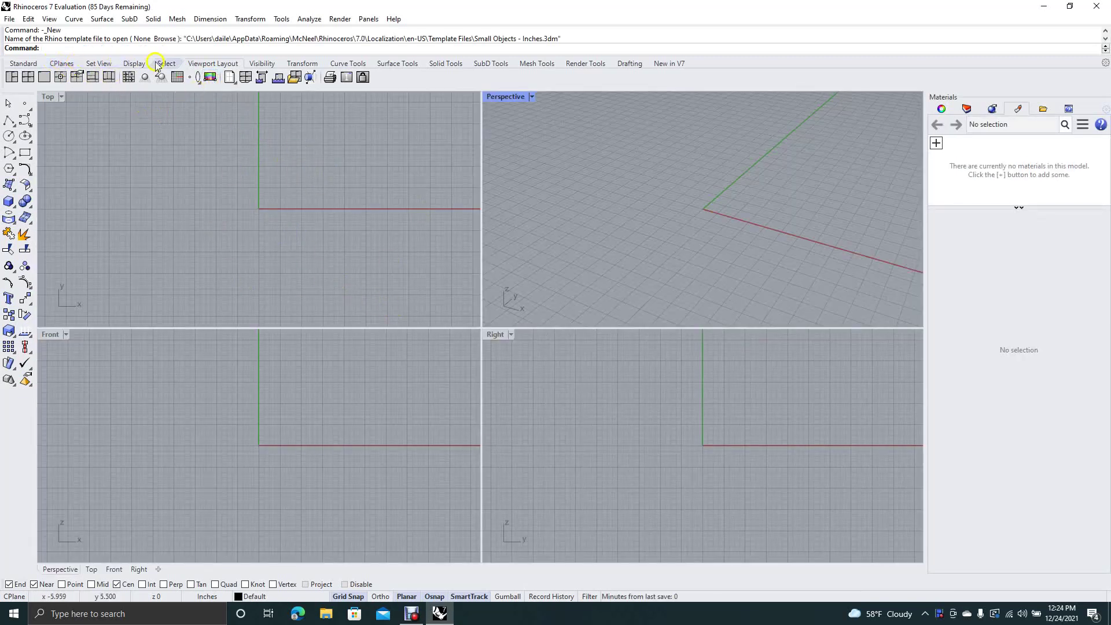
Place the pawn chess image as a picture plane in the Top view and shift it up-left.
{"action": "left_click", "coordinate": [210, 78]}
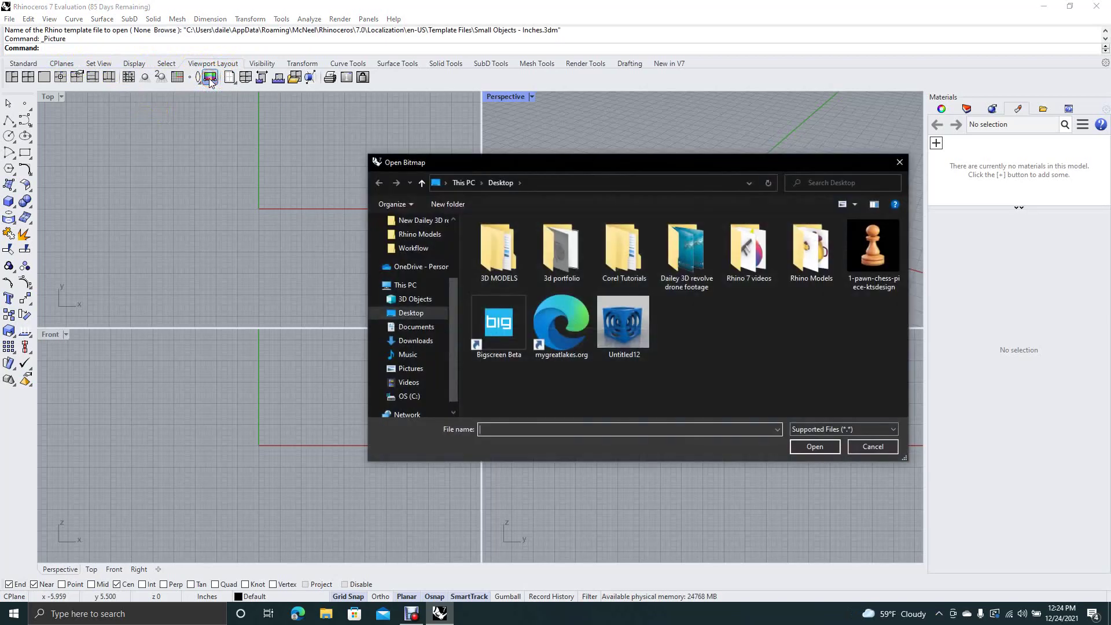
{"action": "double_click", "coordinate": [869, 262]}
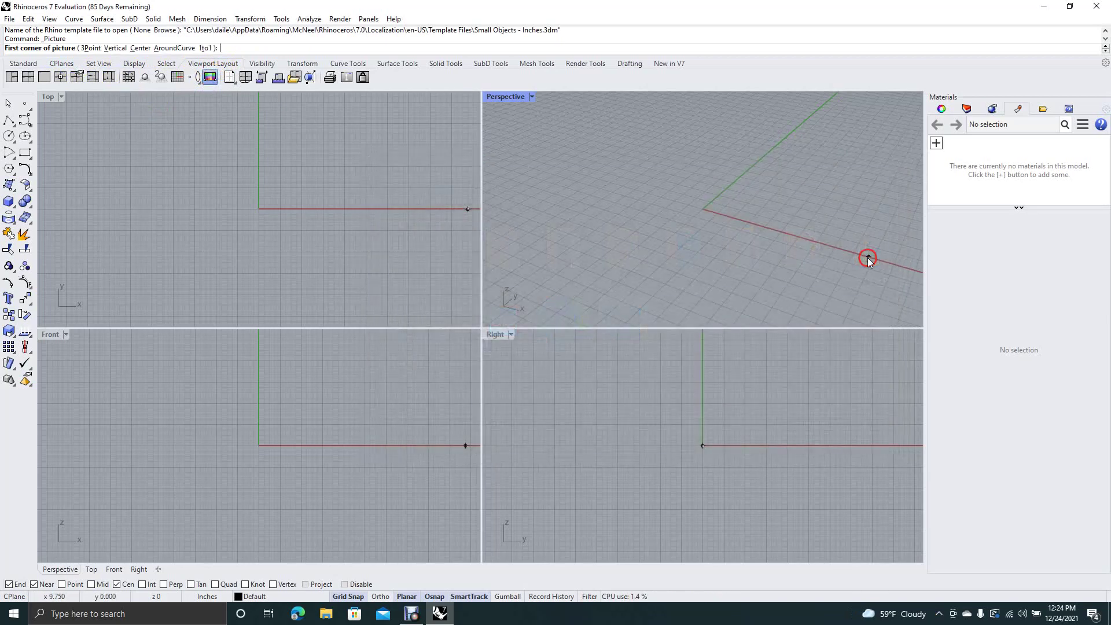
{"action": "left_click", "coordinate": [189, 128]}
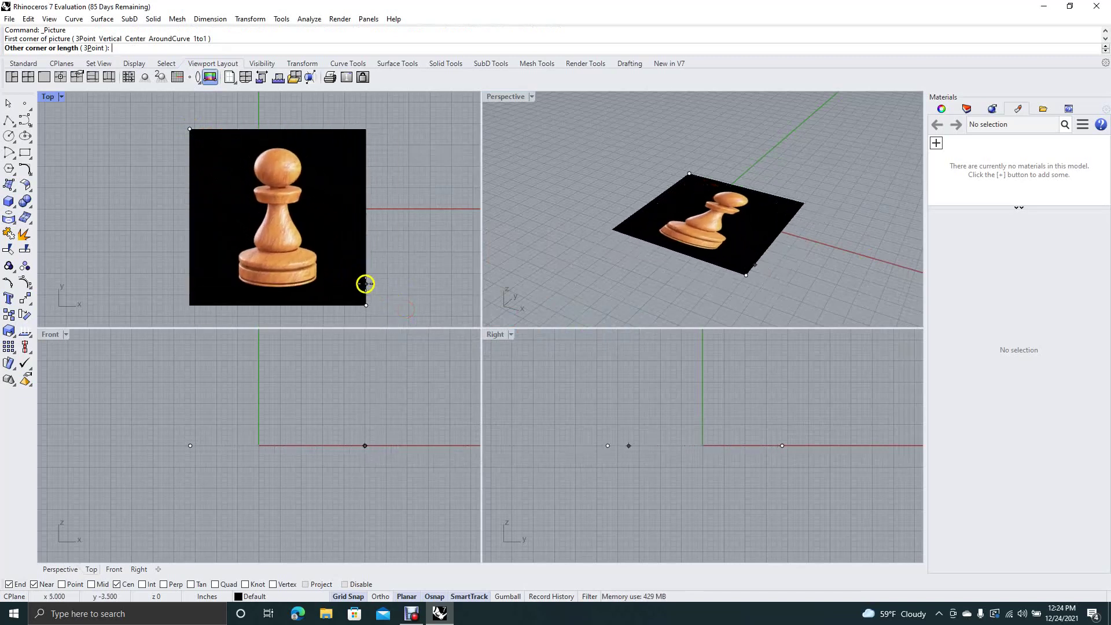
{"action": "left_click", "coordinate": [386, 325]}
{"action": "left_click", "coordinate": [293, 267]}
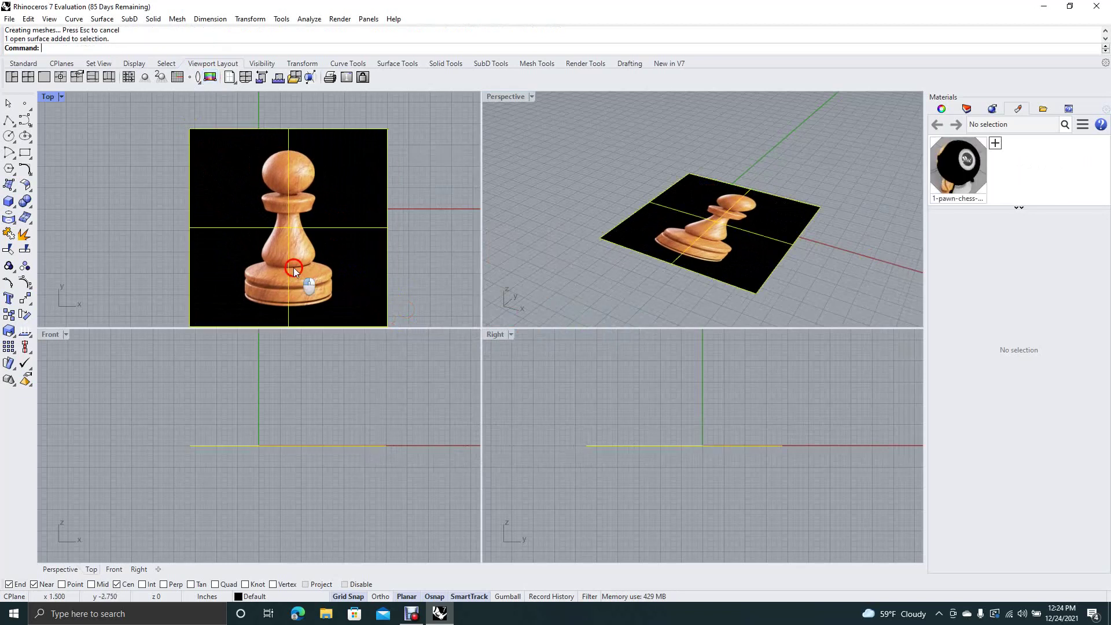
{"action": "left_click_drag", "start_coordinate": [293, 267], "coordinate": [261, 244]}
Maximize the Top viewport and nudge the pawn picture slightly.
{"action": "left_click", "coordinate": [417, 246]}
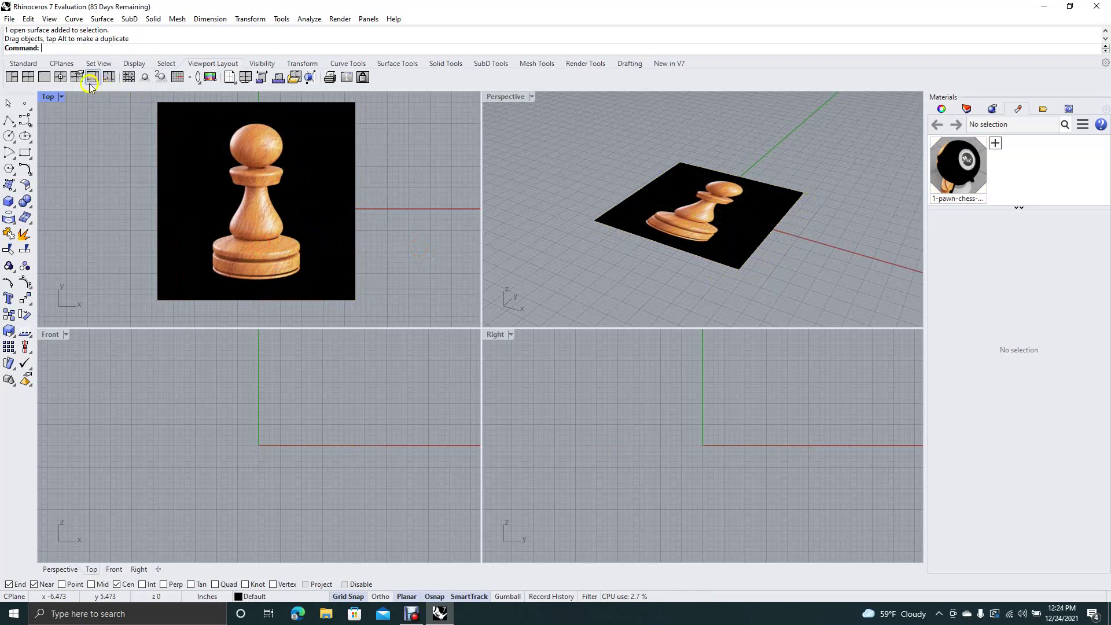
{"action": "left_click", "coordinate": [44, 78]}
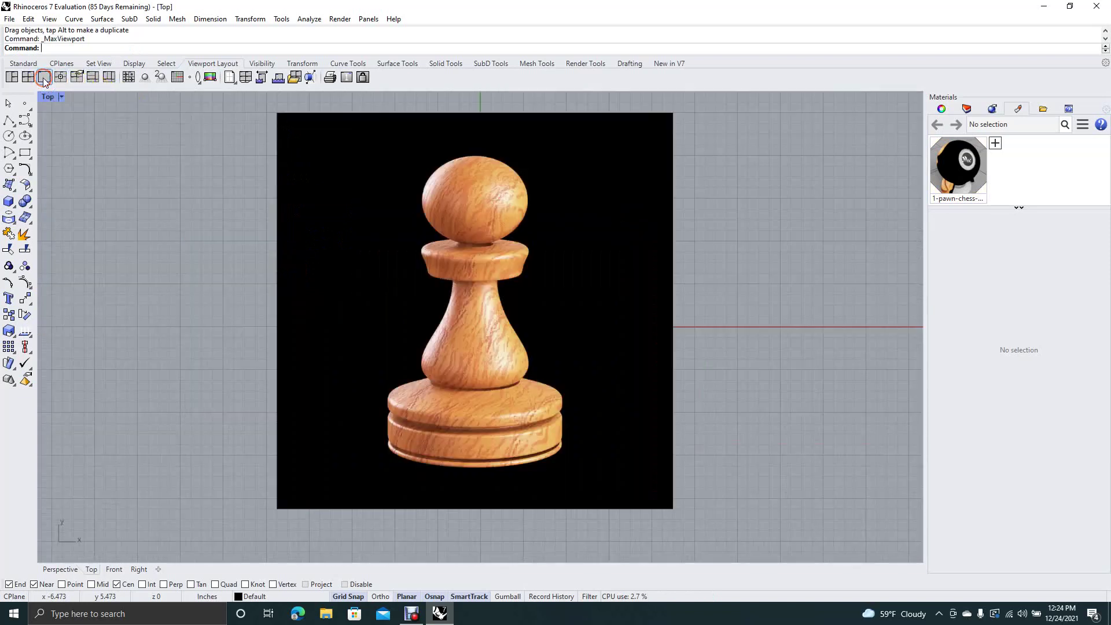
{"action": "left_click", "coordinate": [368, 318]}
{"action": "left_click_drag", "start_coordinate": [368, 318], "coordinate": [368, 327]}
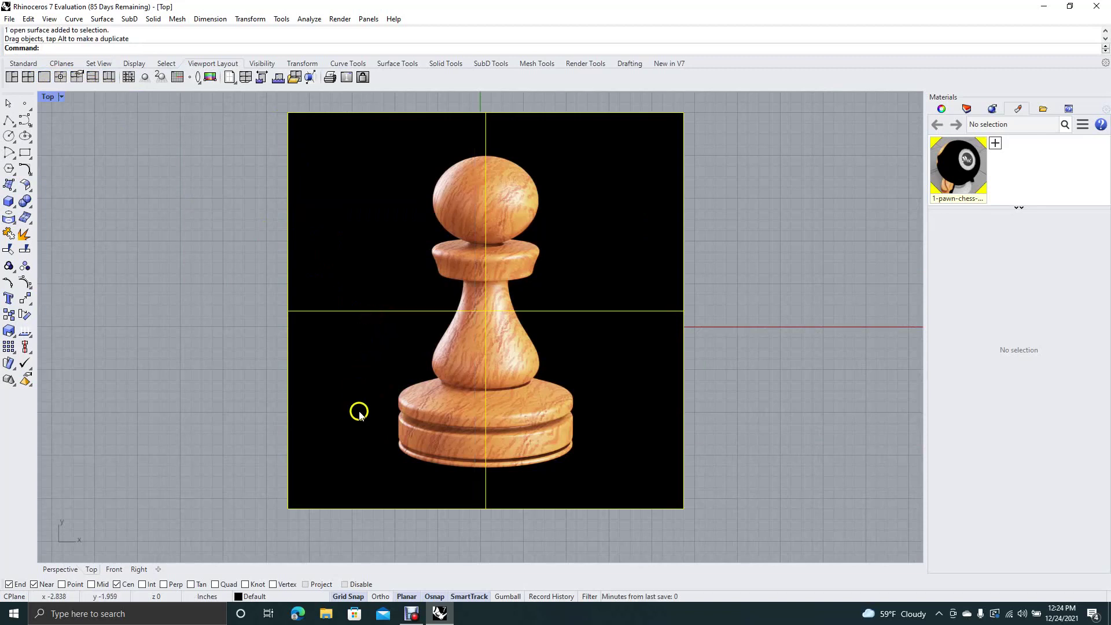
With Grid Snap off, centre the pawn on the green vertical axis, then re-enable Grid Snap.
{"action": "left_click", "coordinate": [350, 599]}
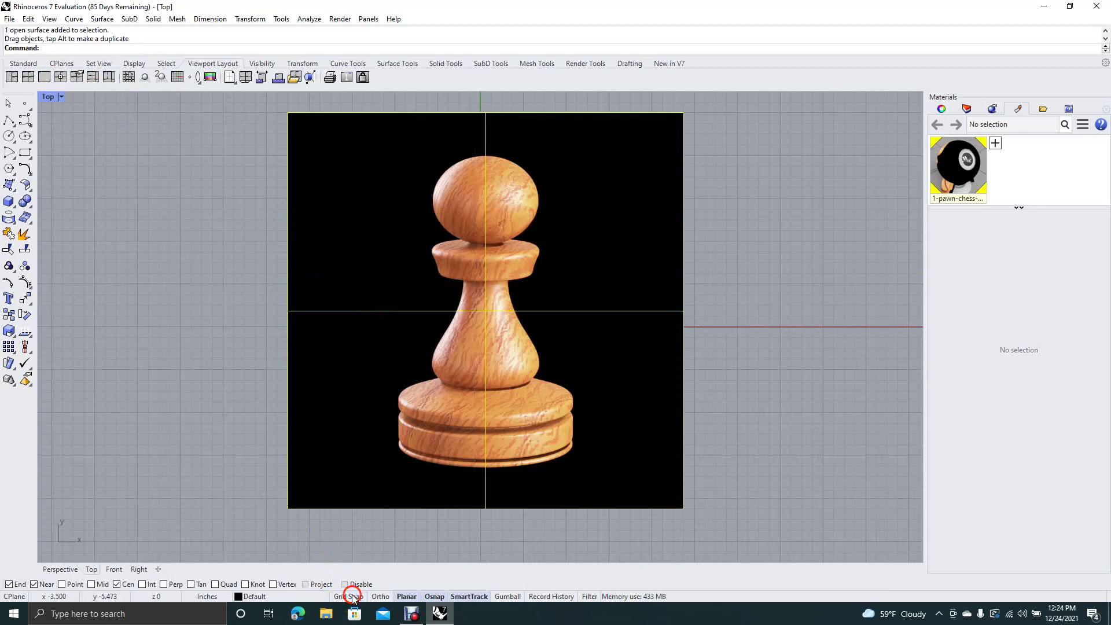
{"action": "left_click_drag", "start_coordinate": [432, 280], "coordinate": [428, 284]}
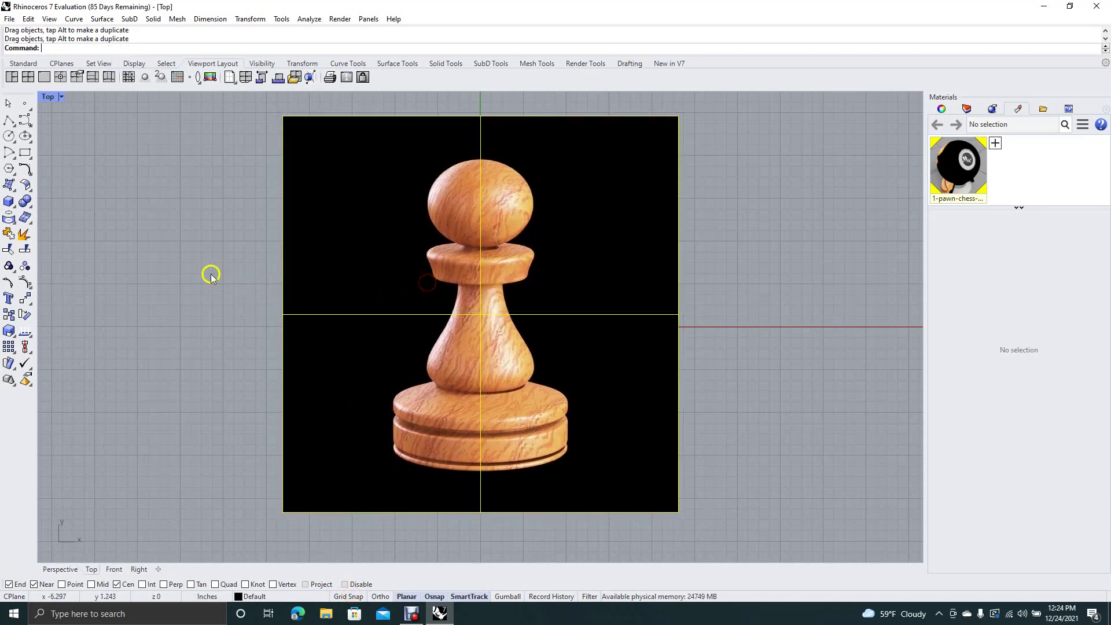
{"action": "left_click", "coordinate": [203, 267]}
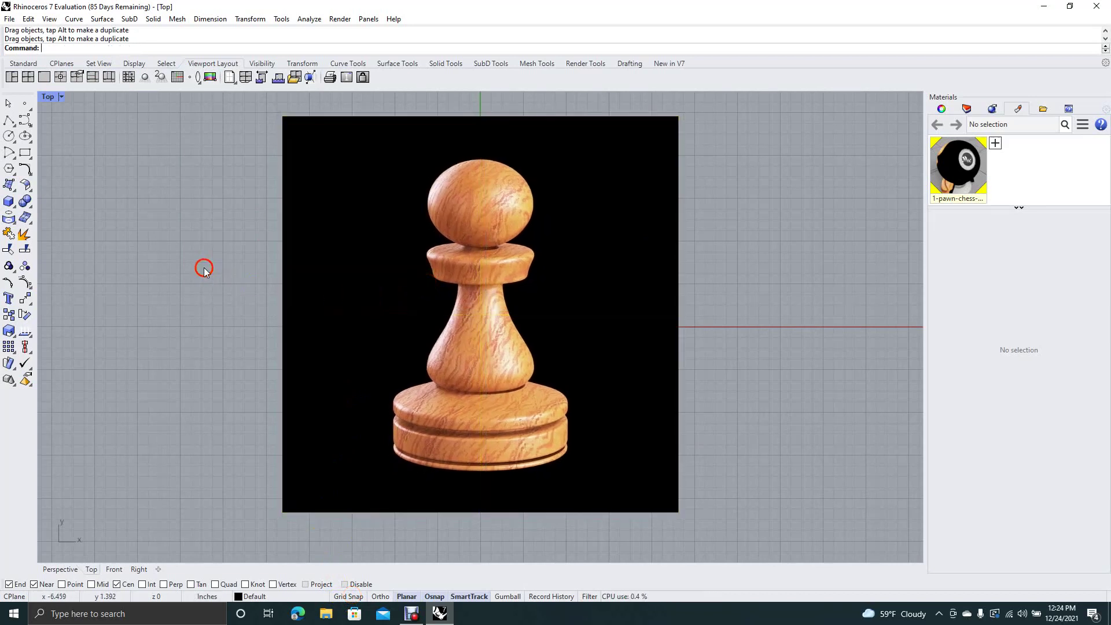
{"action": "left_click", "coordinate": [354, 596]}
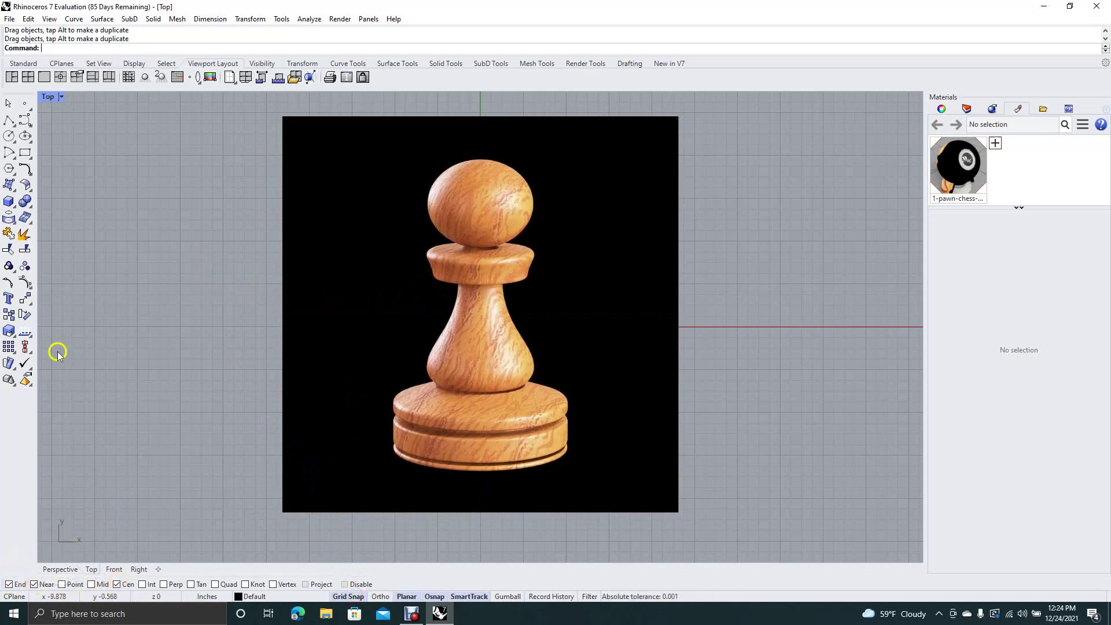
Draw a circle tracing the pawn's round head.
{"action": "left_click", "coordinate": [9, 136]}
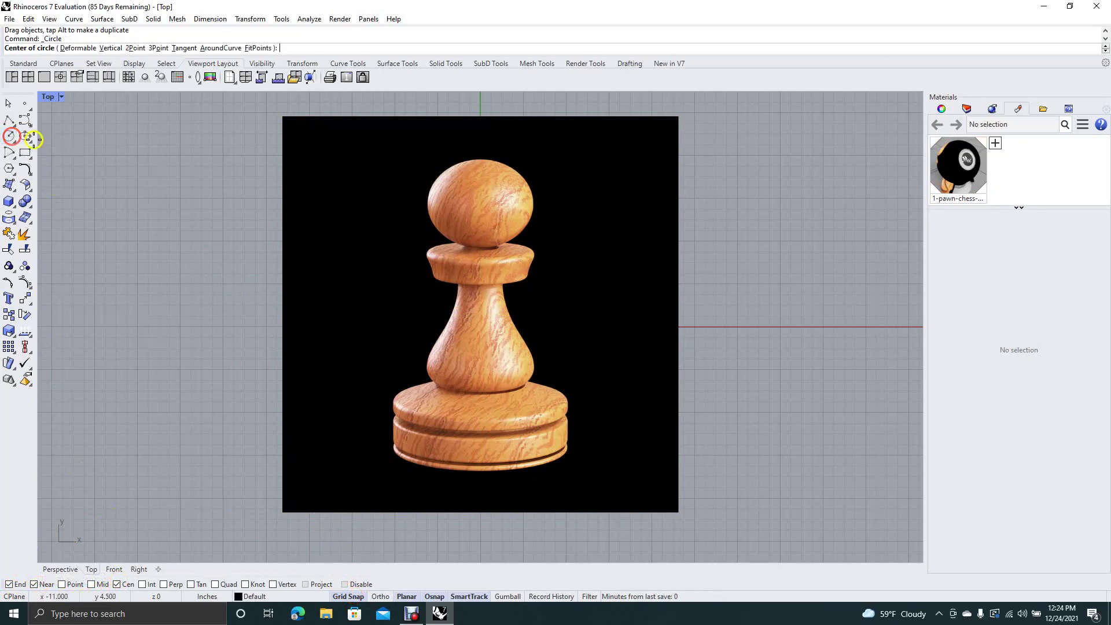
{"action": "left_click", "coordinate": [479, 208]}
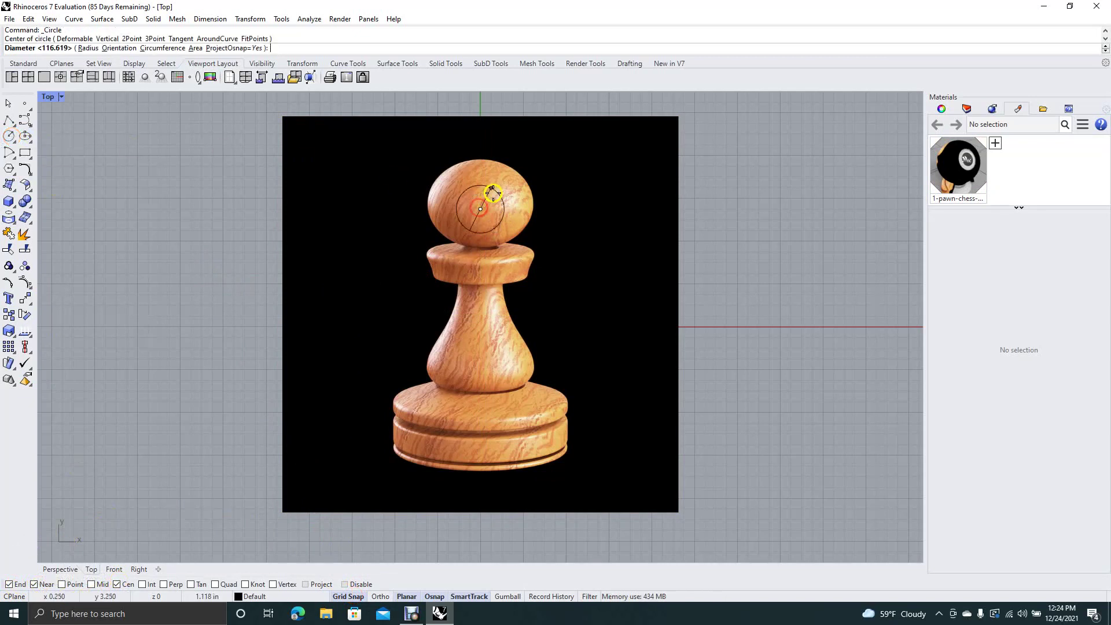
{"action": "left_click", "coordinate": [519, 175]}
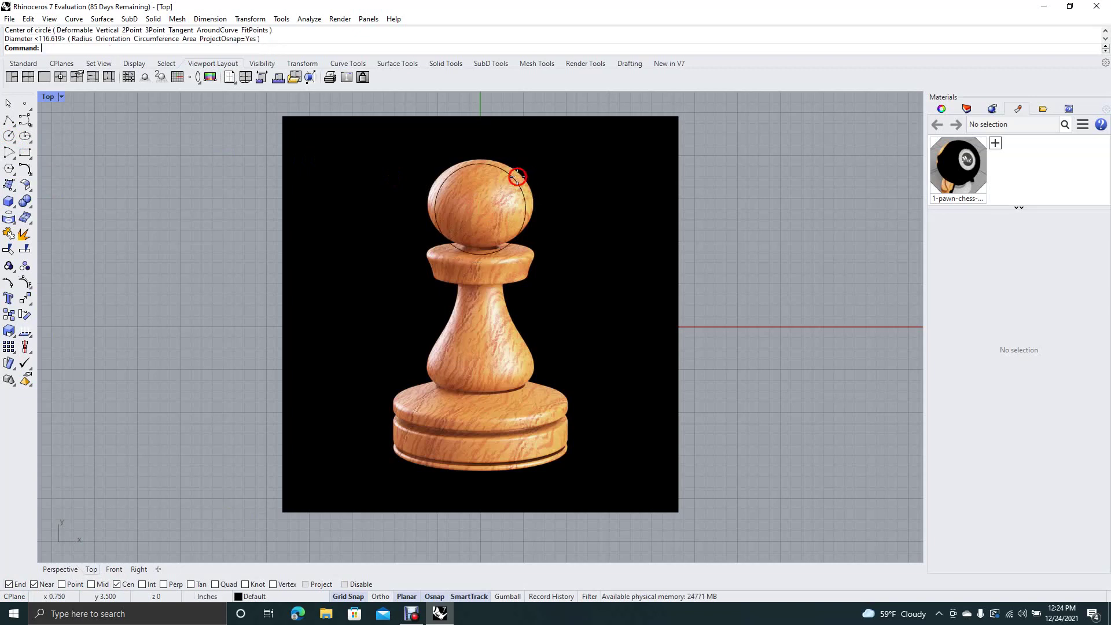
{"action": "left_click", "coordinate": [10, 106]}
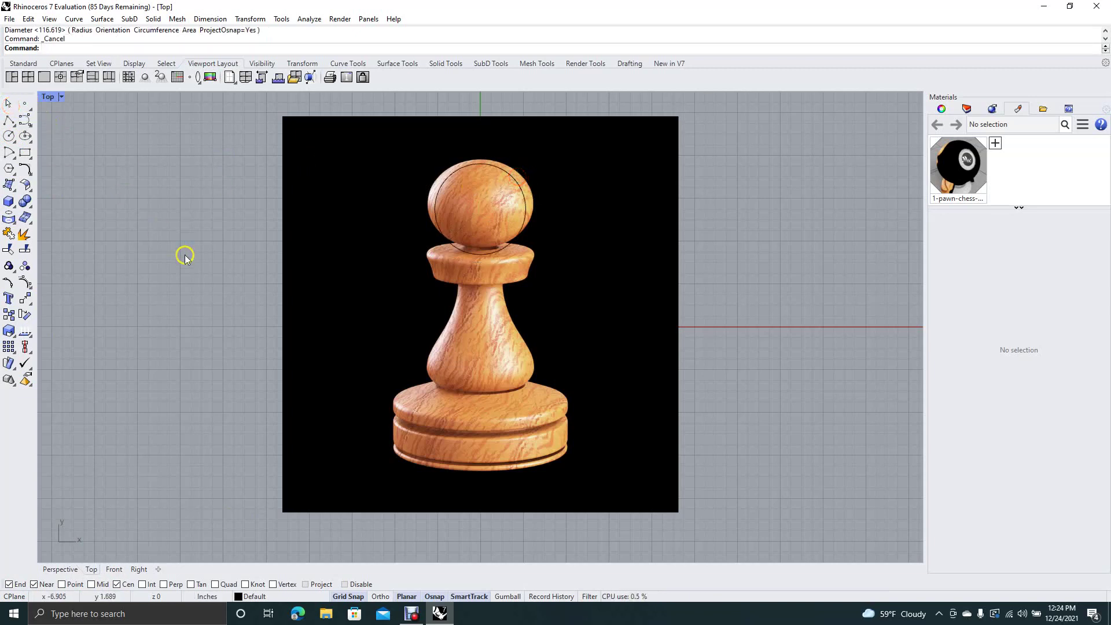
Draw an ellipse around the bulge of the pawn's lower body.
{"action": "left_click", "coordinate": [26, 136]}
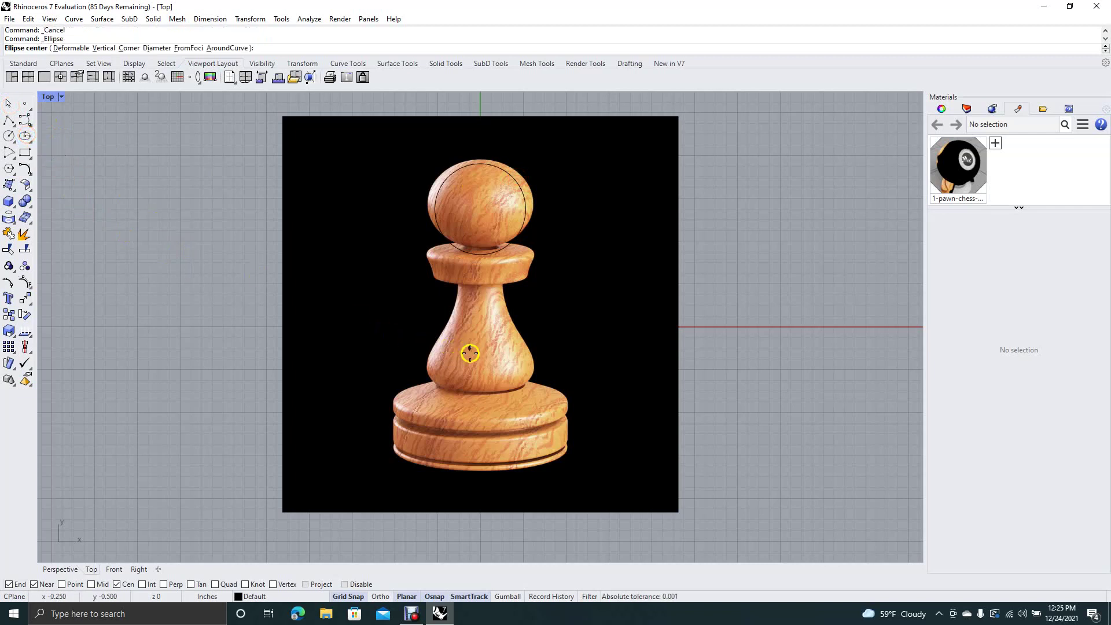
{"action": "left_click", "coordinate": [480, 370]}
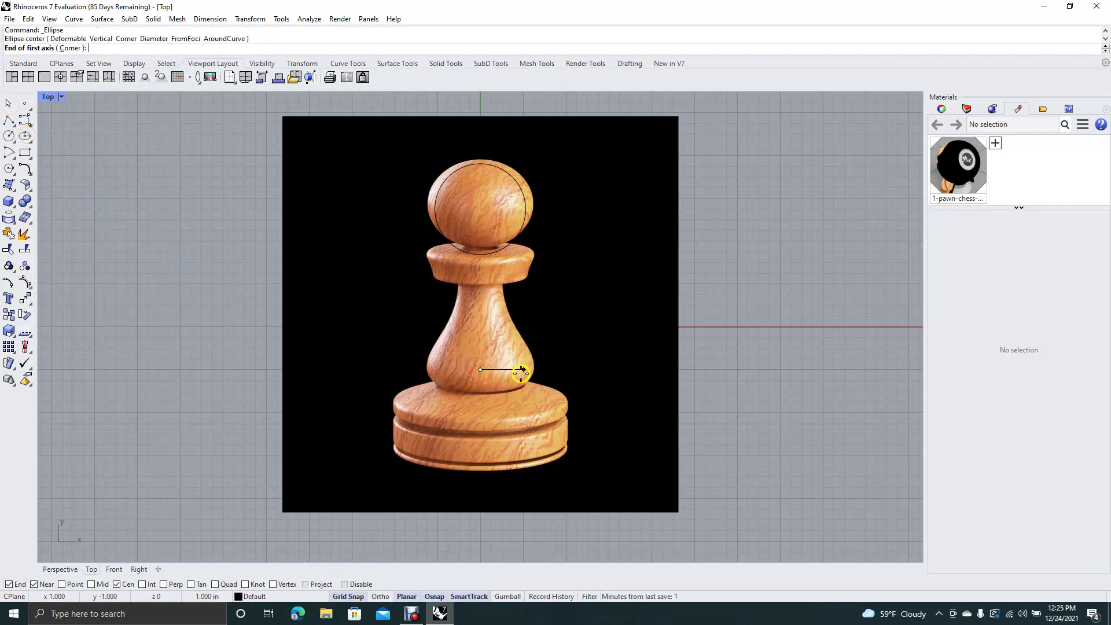
{"action": "left_click", "coordinate": [541, 373]}
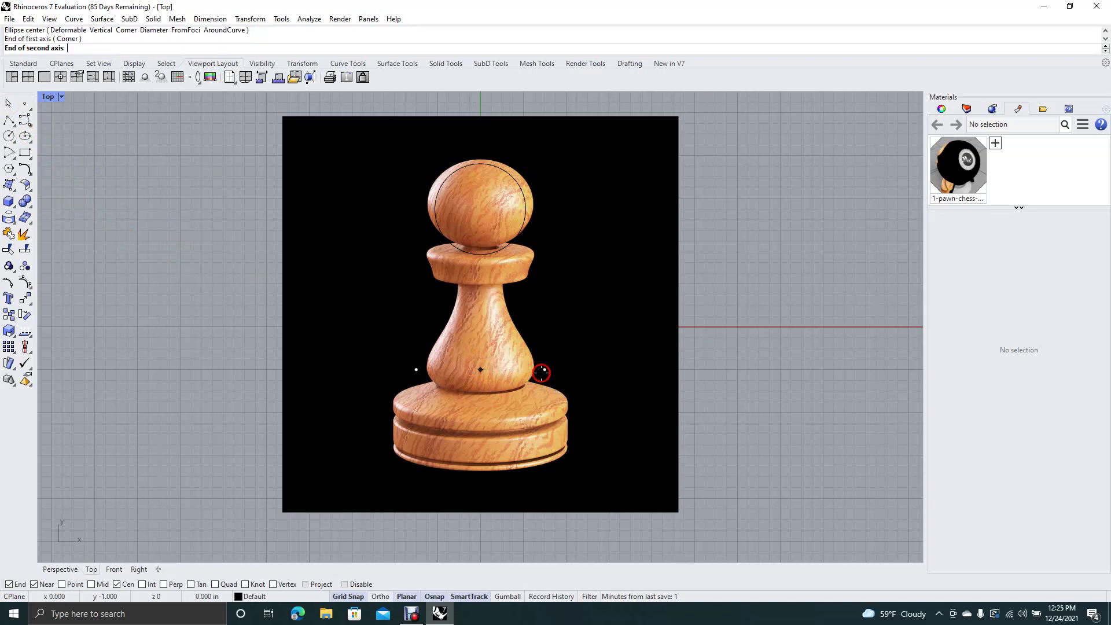
{"action": "left_click", "coordinate": [528, 341]}
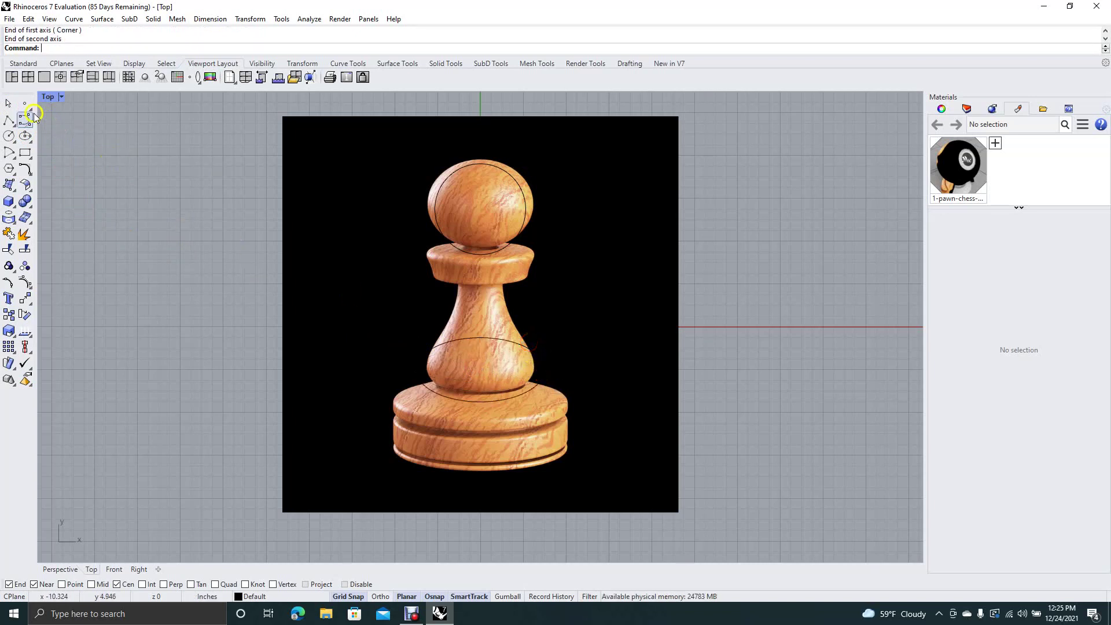
{"action": "left_click", "coordinate": [11, 106]}
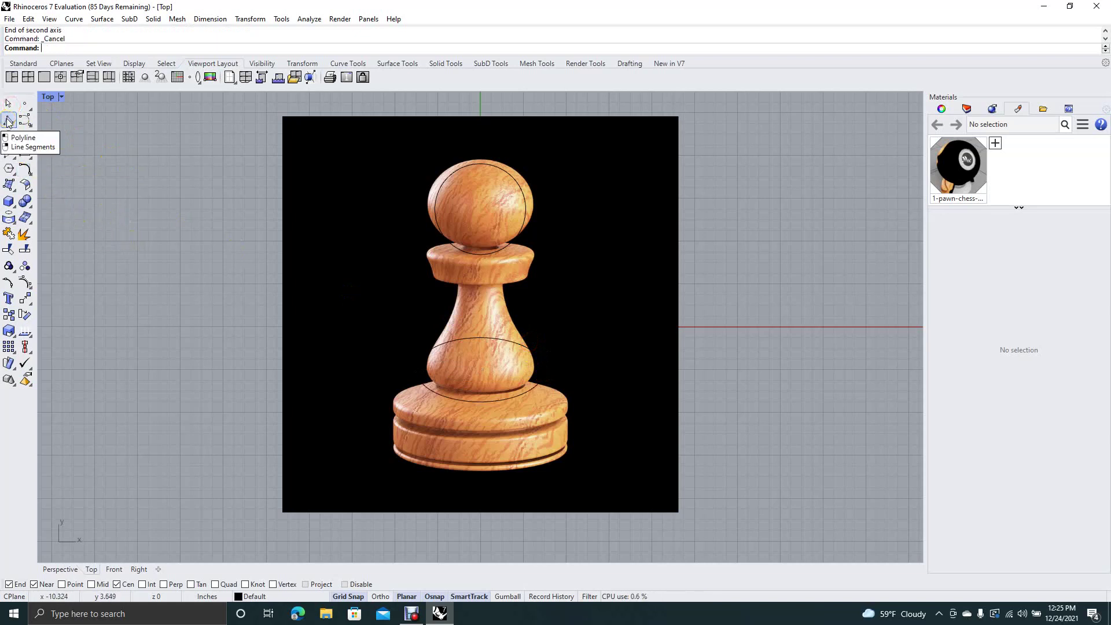
Trace the base profile as an Ortho polyline from the centre axis out and down to the base.
{"action": "left_click", "coordinate": [8, 120]}
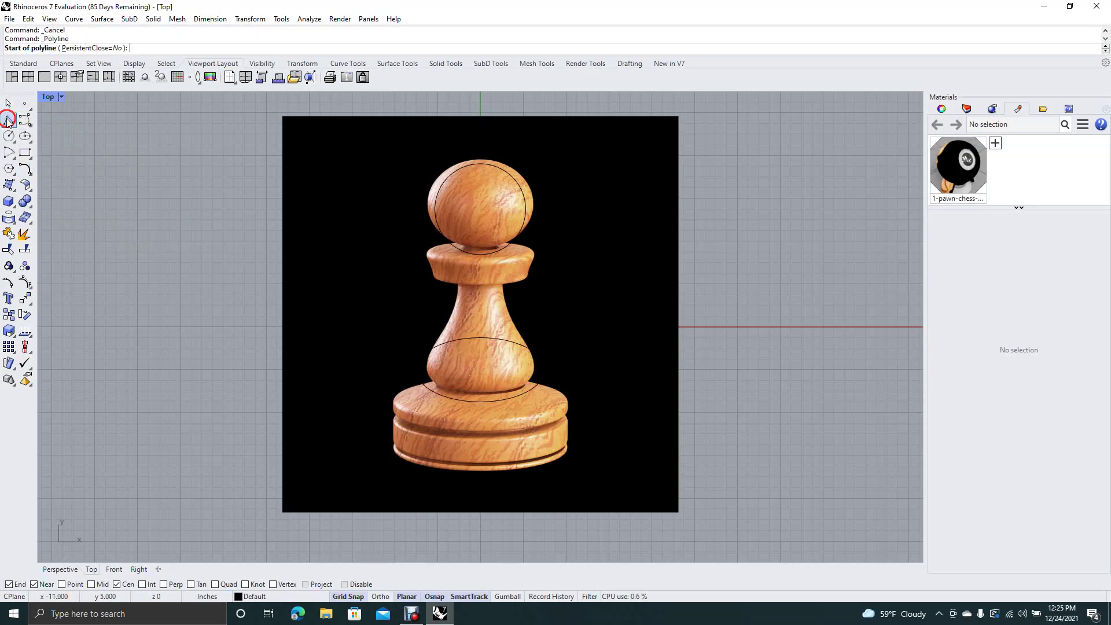
{"action": "left_click", "coordinate": [480, 380]}
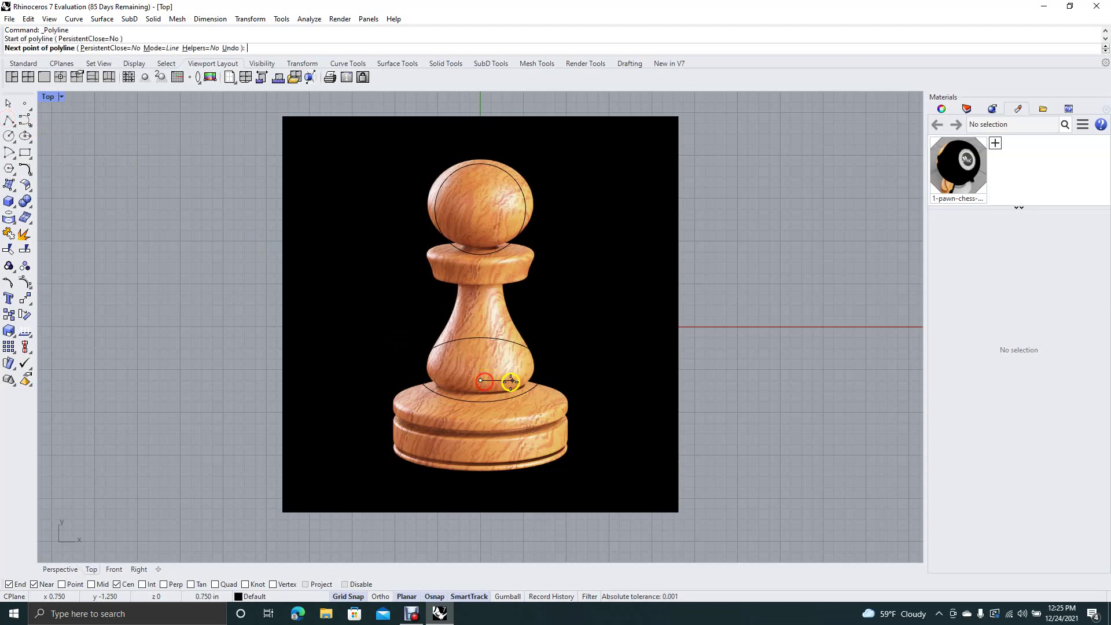
{"action": "left_click", "coordinate": [565, 382]}
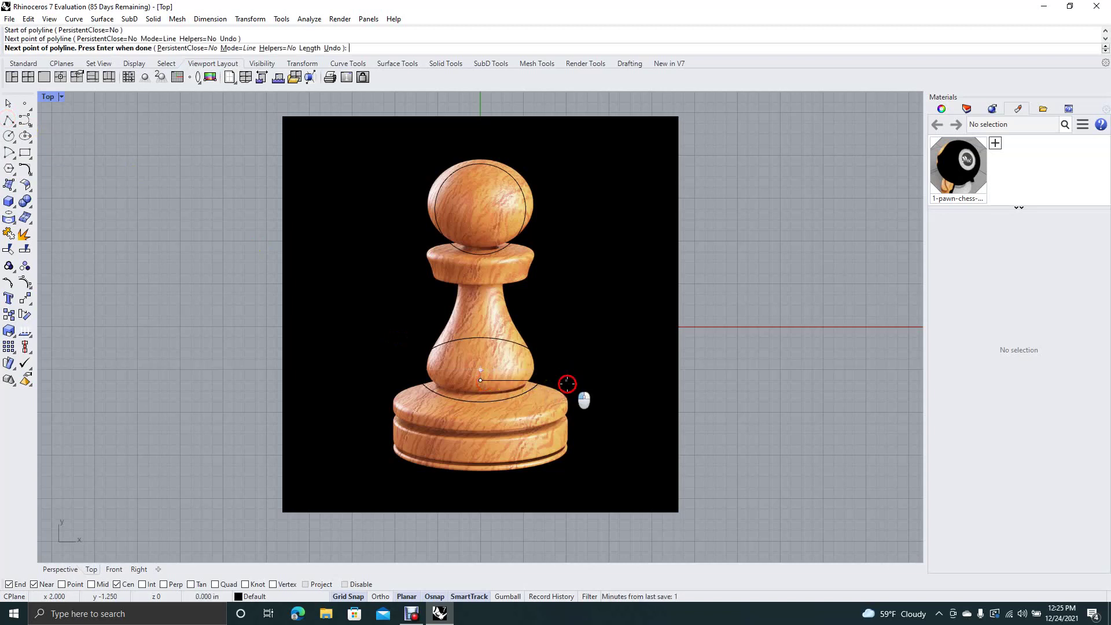
{"action": "key", "text": "F8"}
{"action": "left_click", "coordinate": [573, 447]}
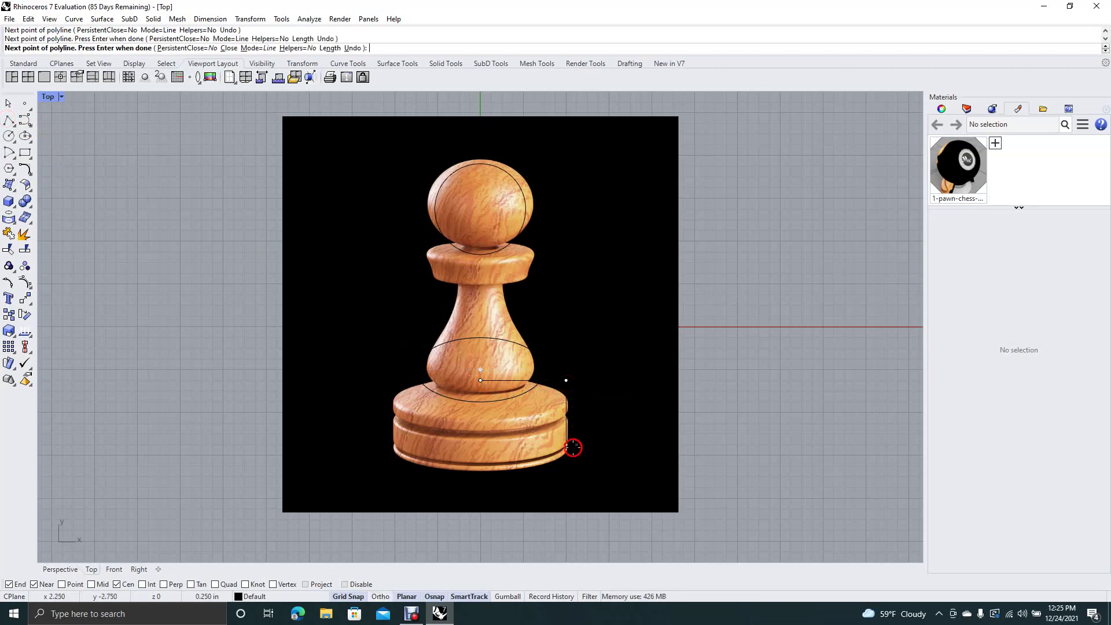
{"action": "left_click", "coordinate": [484, 452]}
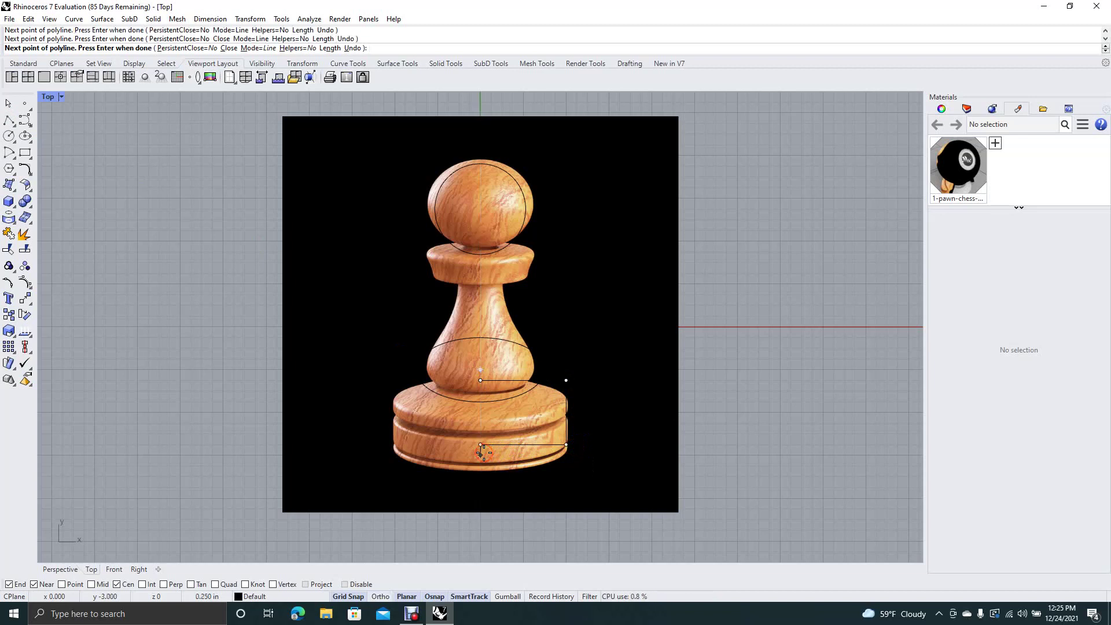
{"action": "type", "text": "\\"}
{"action": "key", "text": "Return"}
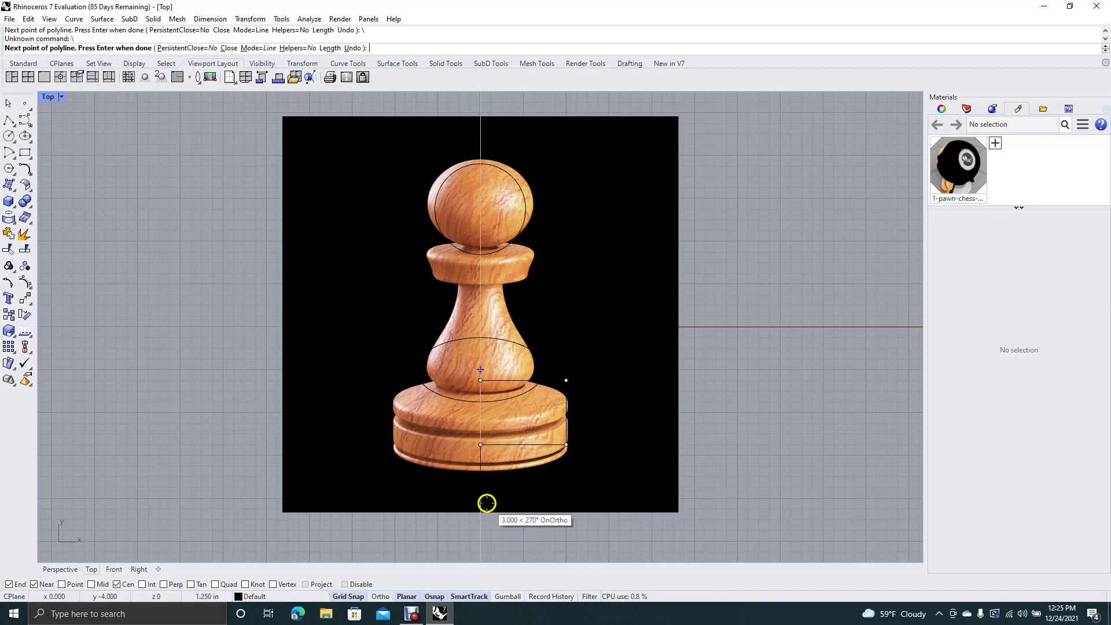
{"action": "key", "text": "Return"}
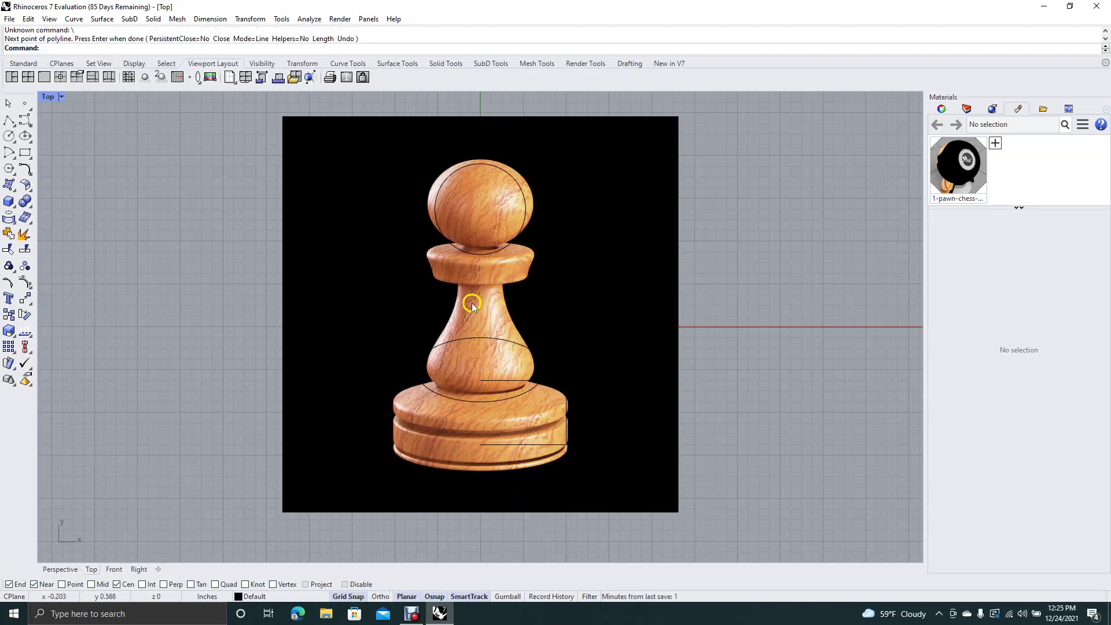
{"action": "left_click", "coordinate": [26, 153]}
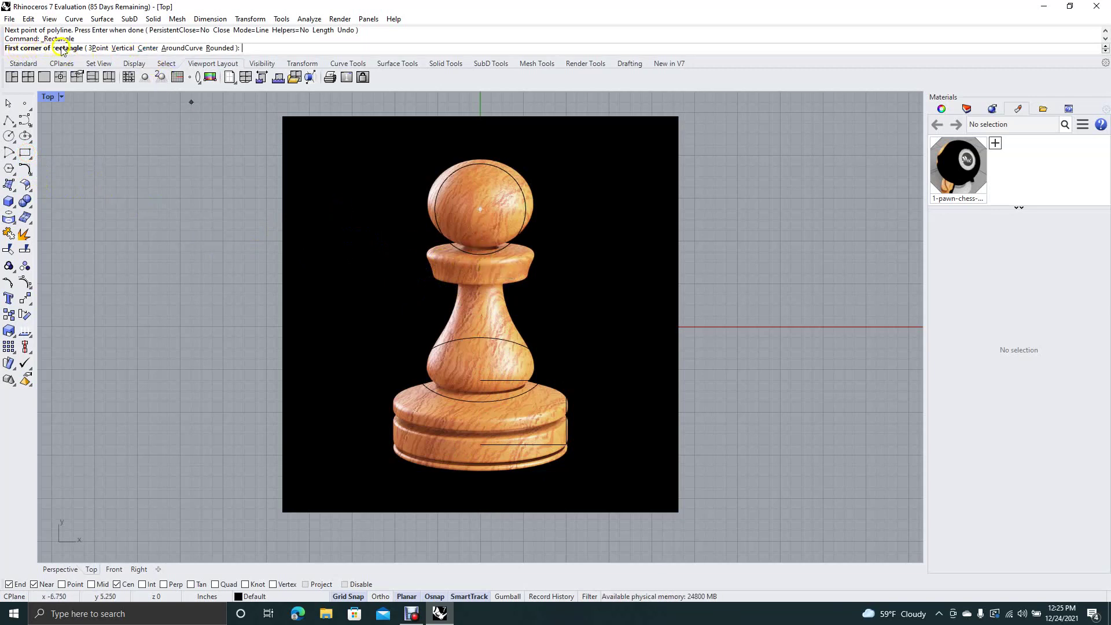
Draw a centre-based rectangle about 2.5 in wide over the pawn's collar ring.
{"action": "left_click", "coordinate": [148, 49]}
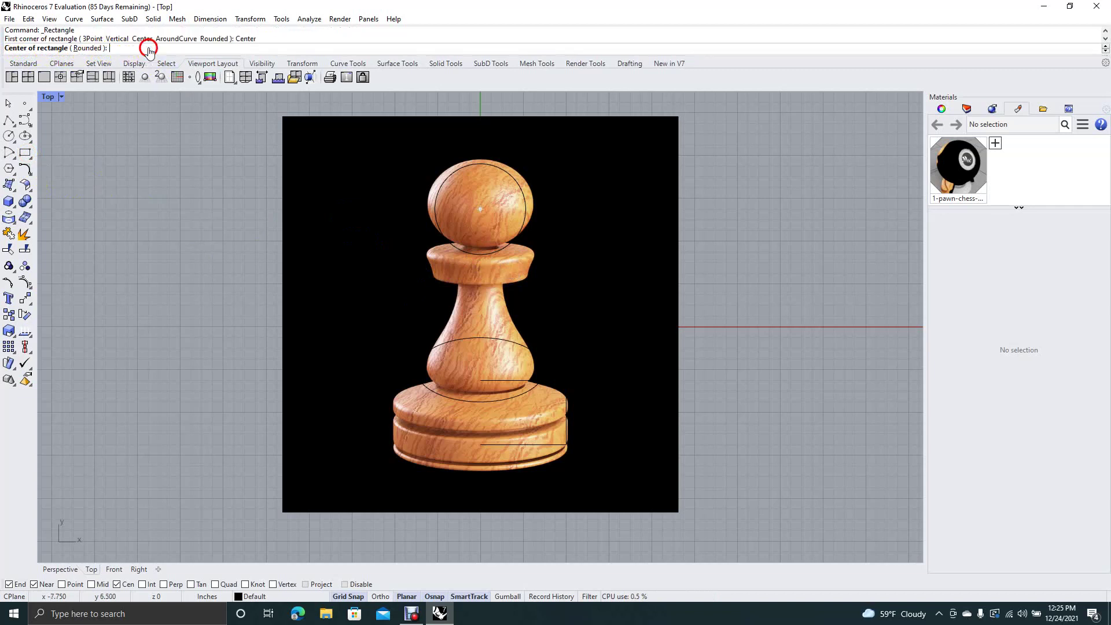
{"action": "left_click", "coordinate": [481, 272]}
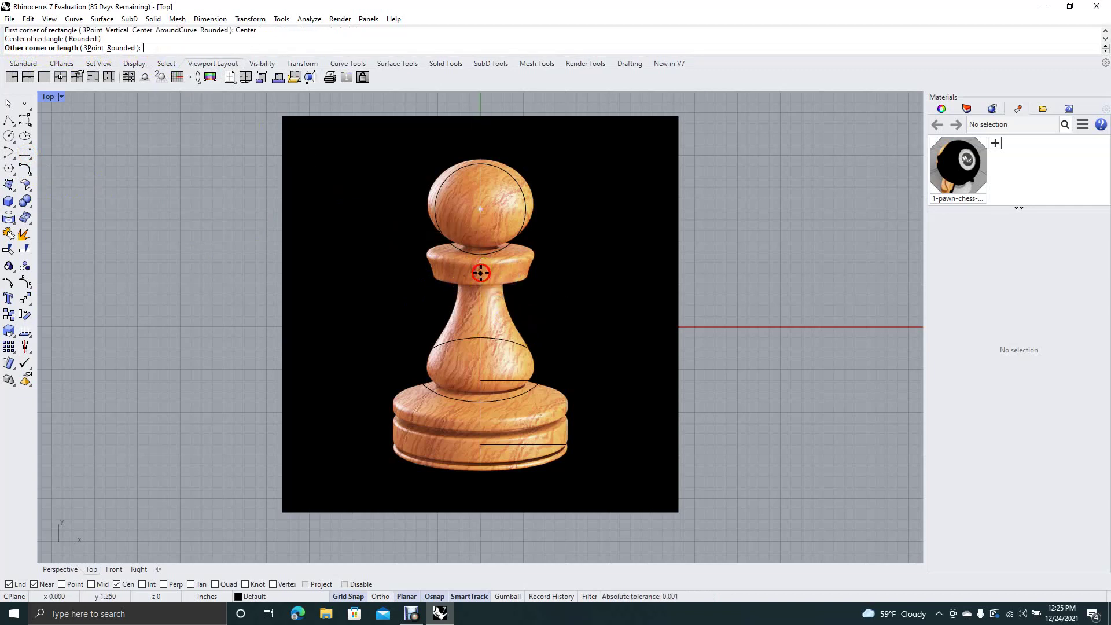
{"action": "left_click", "coordinate": [535, 253]}
{"action": "key", "text": "Return"}
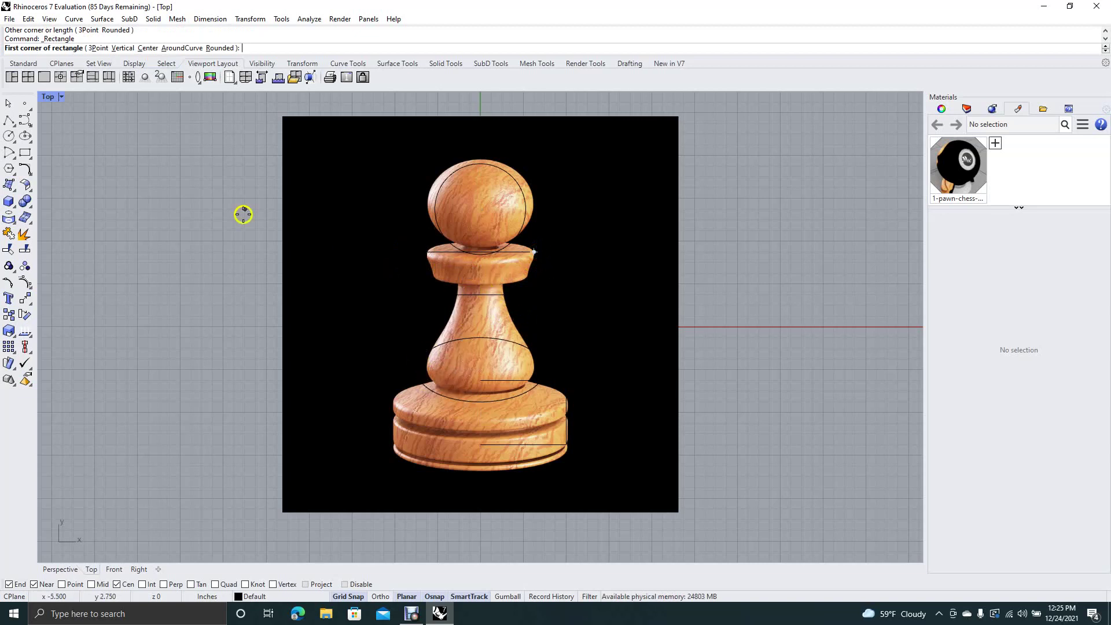
{"action": "left_click", "coordinate": [10, 104]}
Delete the pawn reference picture and undo a first neck-curve attempt.
{"action": "left_click", "coordinate": [312, 208]}
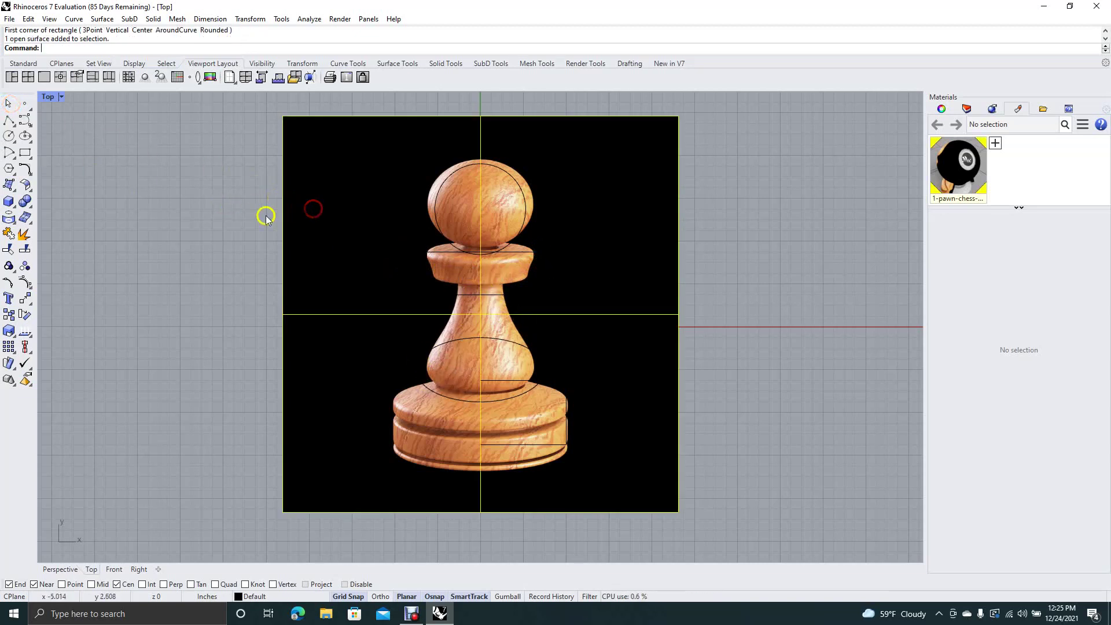
{"action": "key", "text": "Delete"}
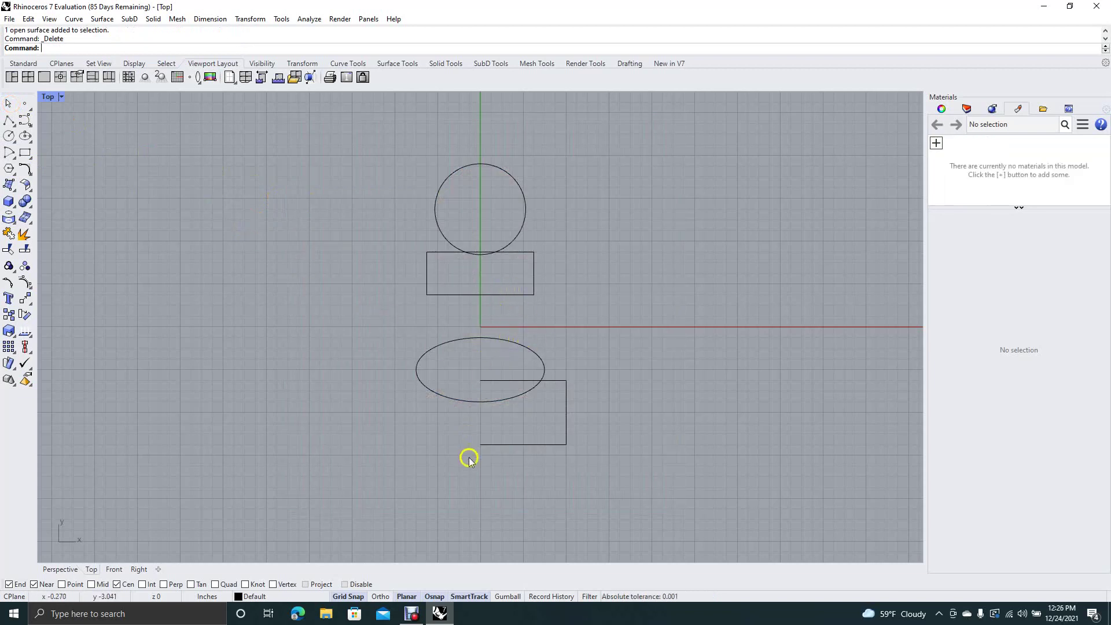
{"action": "left_click", "coordinate": [25, 120]}
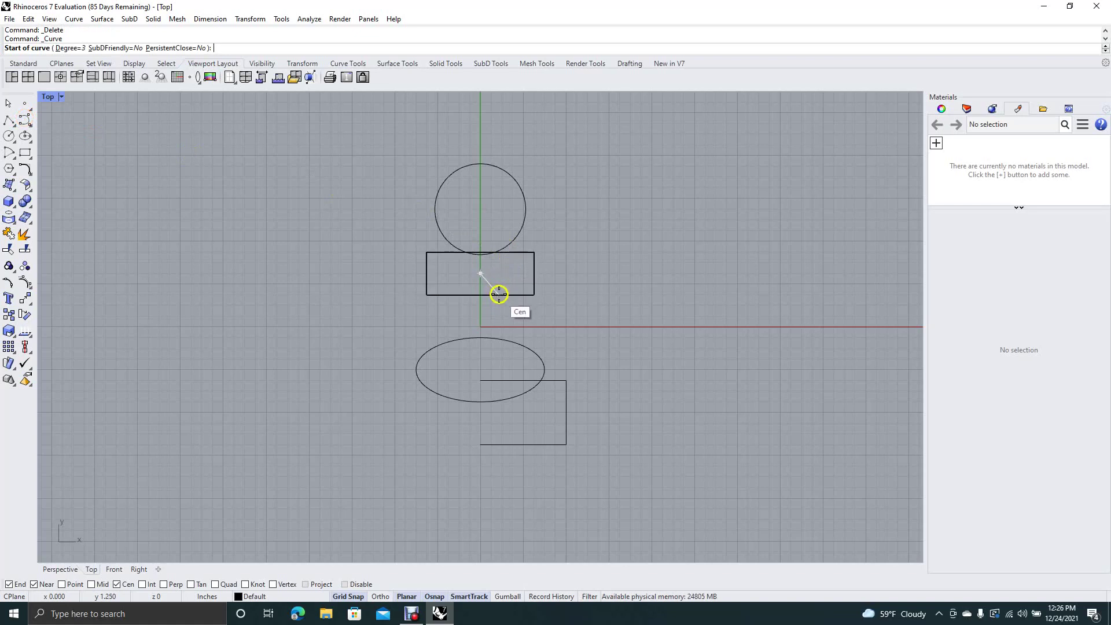
{"action": "left_click", "coordinate": [522, 348]}
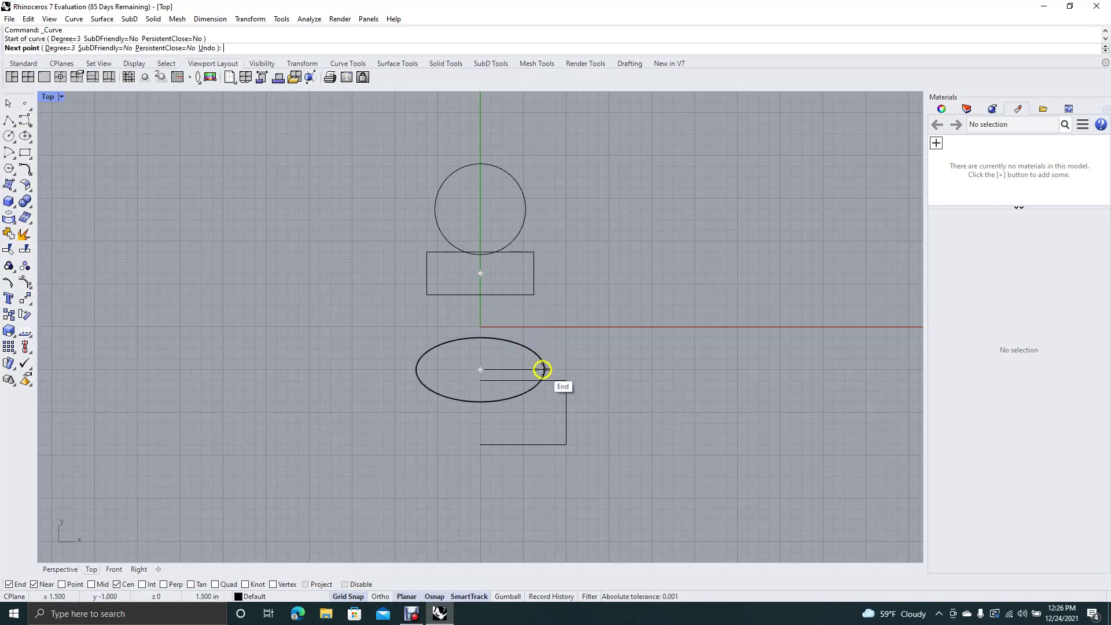
{"action": "left_click", "coordinate": [525, 347]}
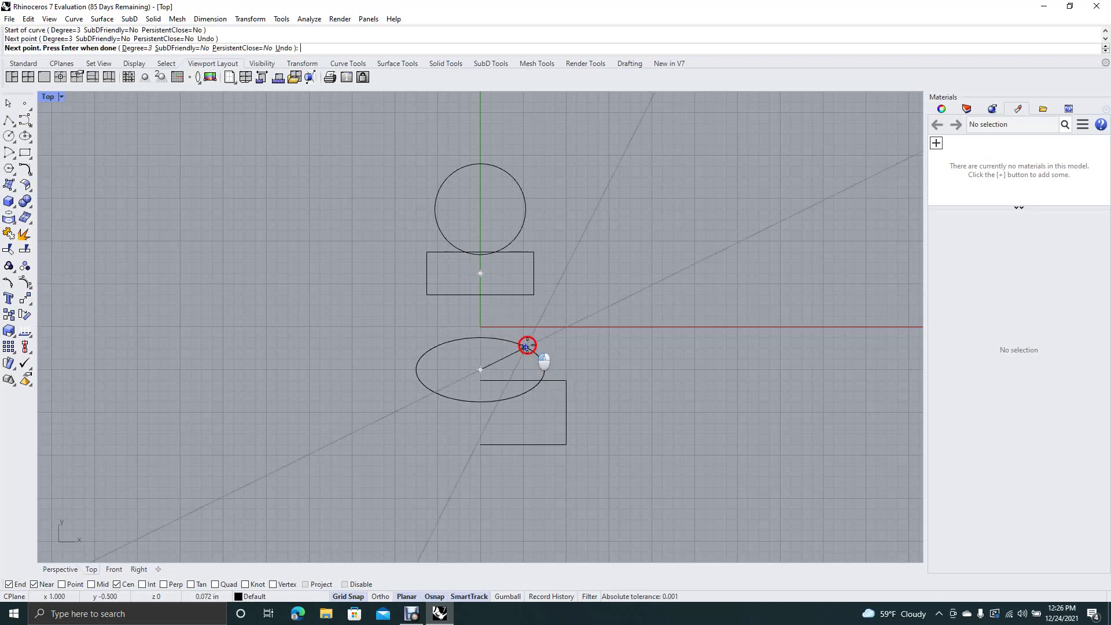
{"action": "left_click", "coordinate": [502, 295]}
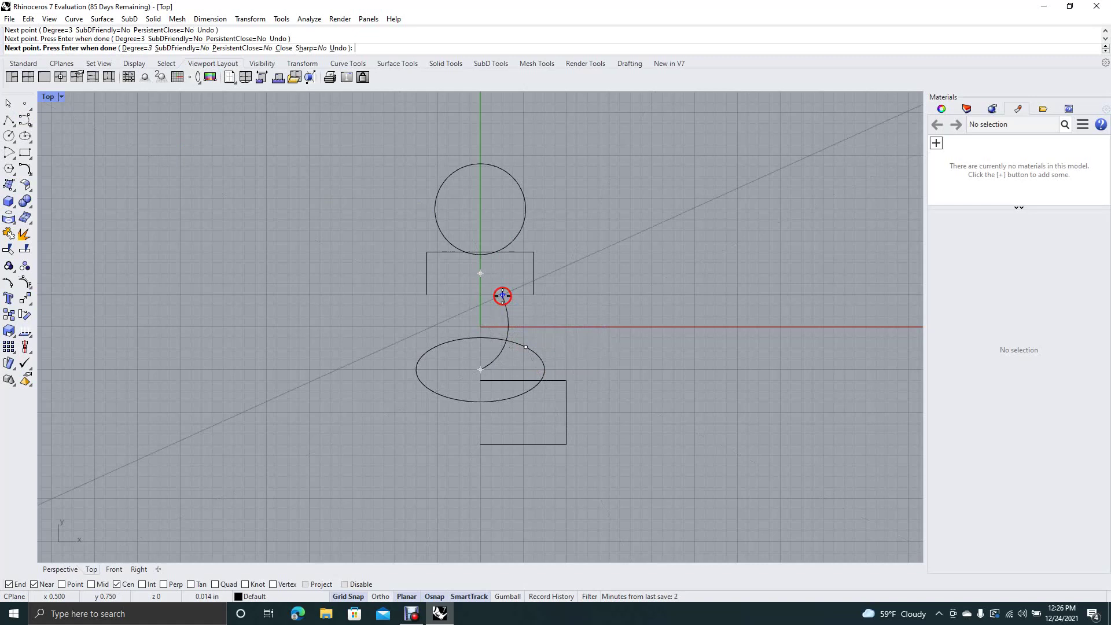
{"action": "key", "text": "ctrl+z"}
{"action": "key", "text": "ctrl+z"}
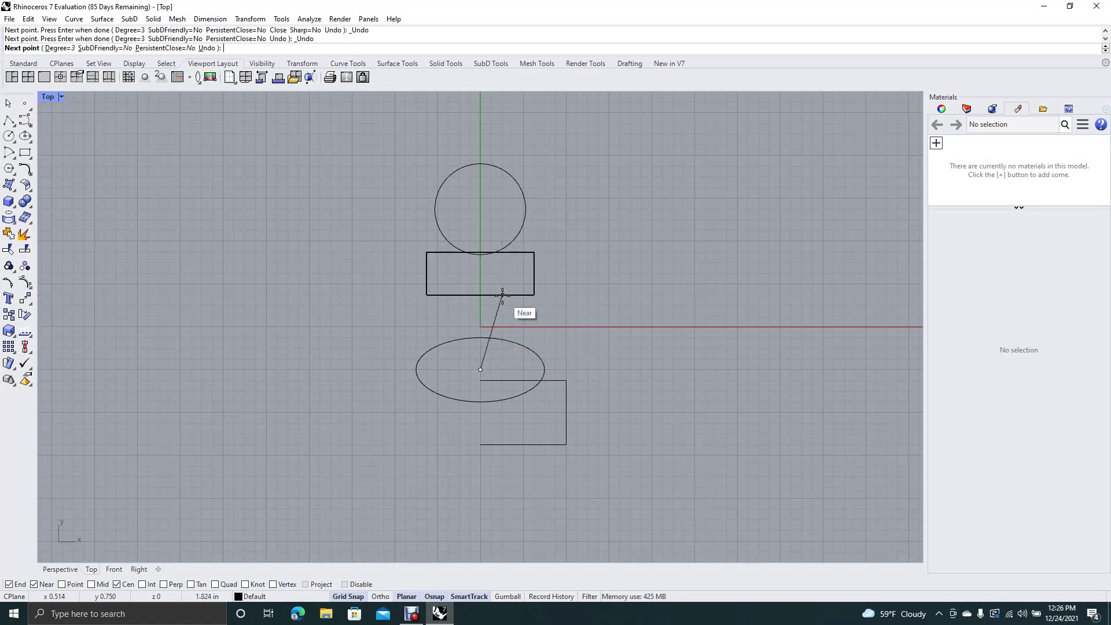
{"action": "key", "text": "ctrl+z"}
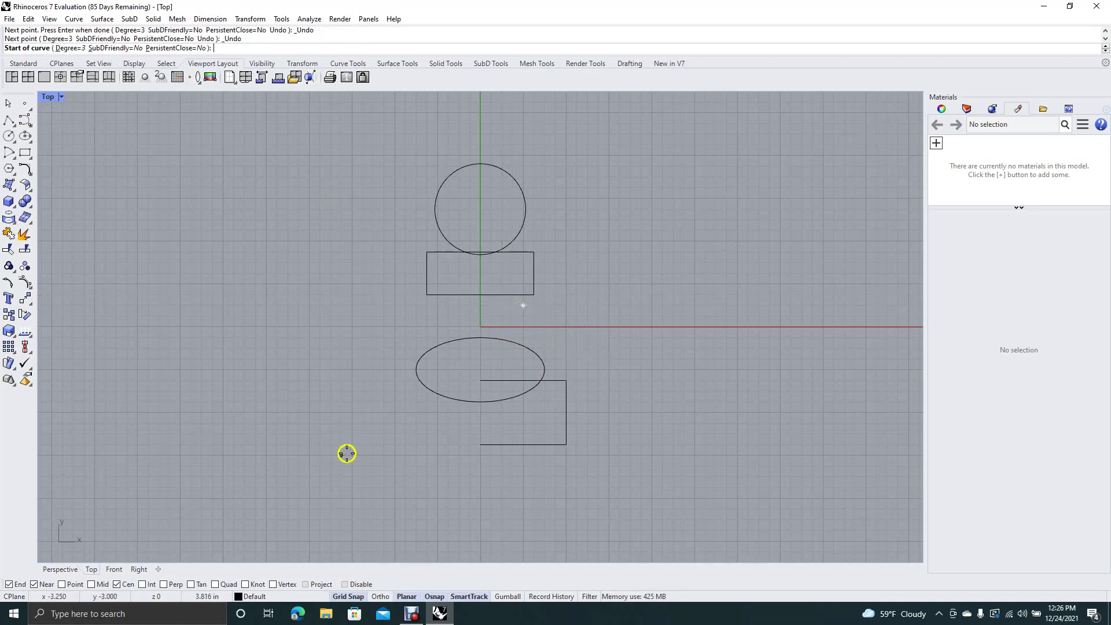
With Cen osnap off, draw a control-point neck curve from the ellipse up to the collar rectangle.
{"action": "left_click", "coordinate": [118, 585]}
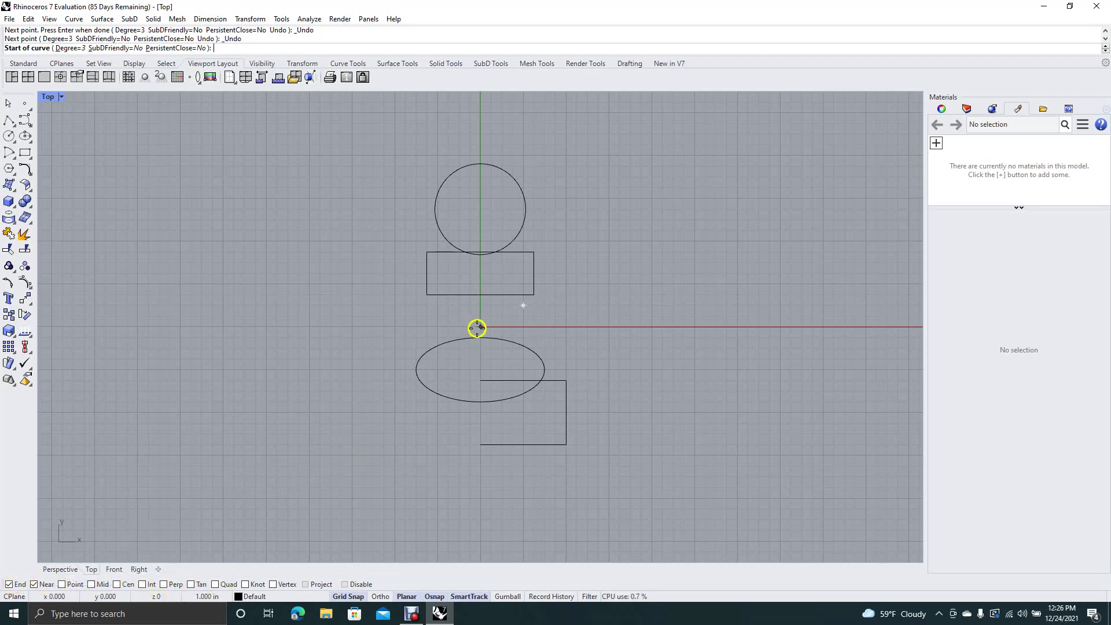
{"action": "left_click", "coordinate": [26, 119]}
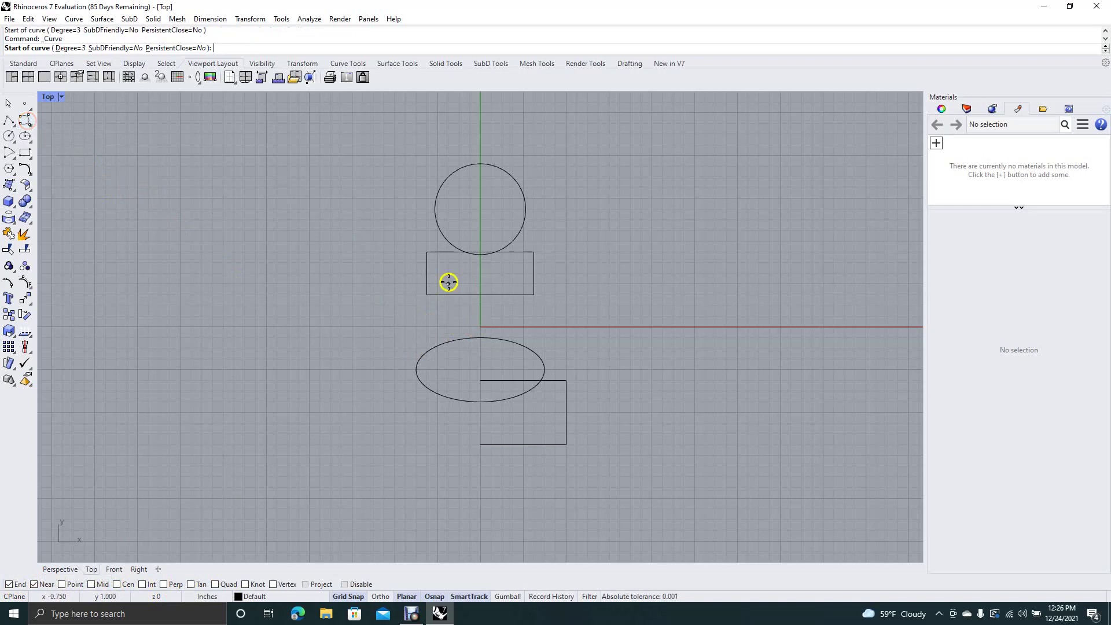
{"action": "left_click", "coordinate": [527, 347]}
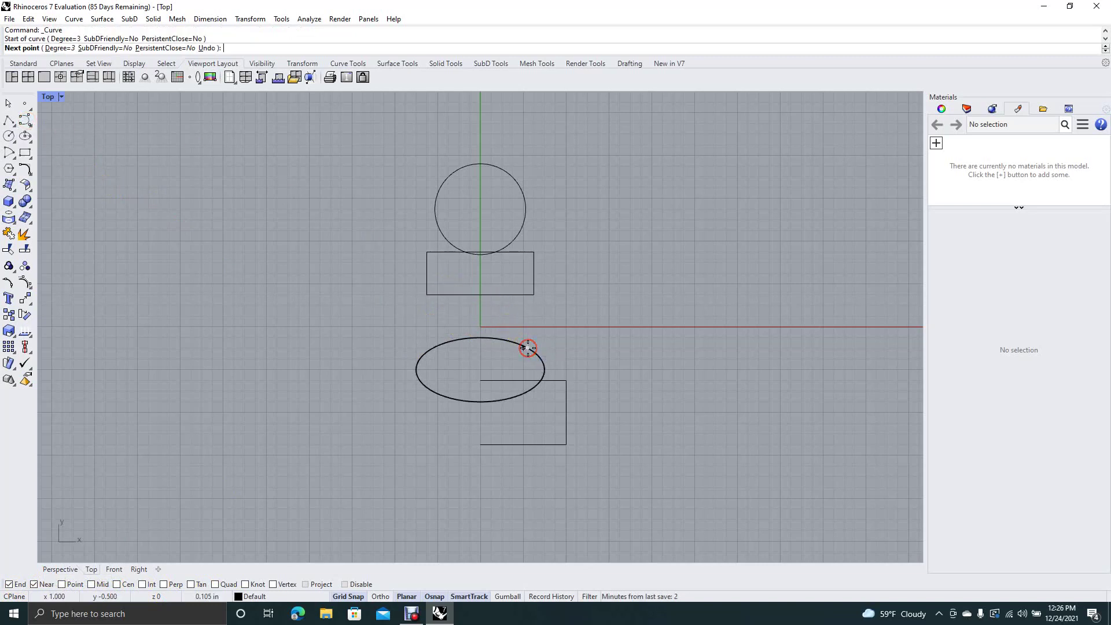
{"action": "left_click", "coordinate": [505, 311]}
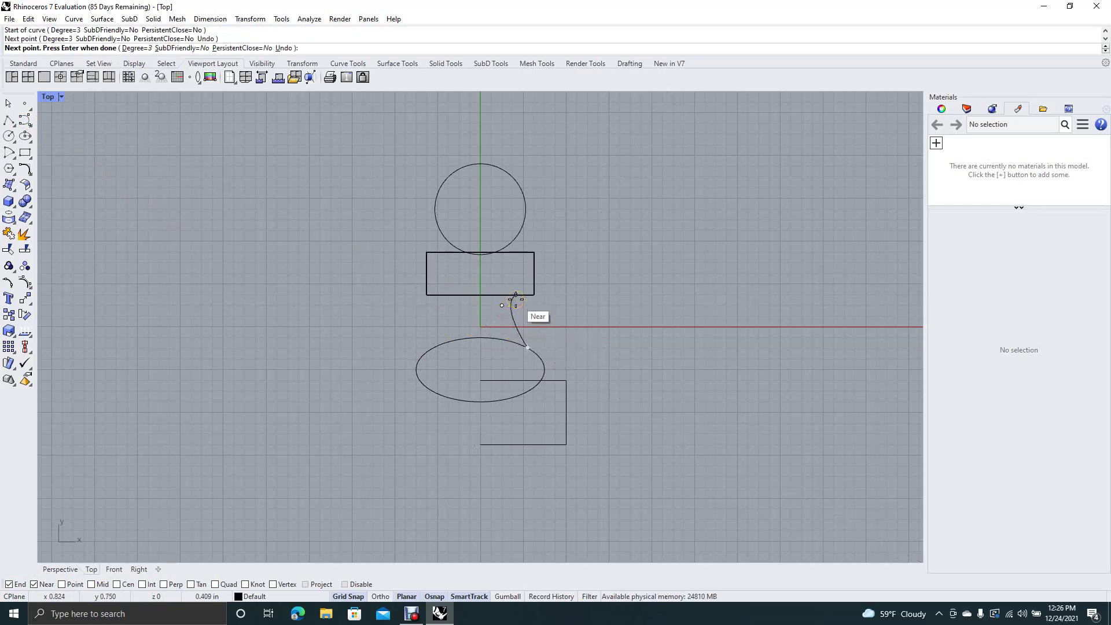
{"action": "left_click", "coordinate": [523, 283]}
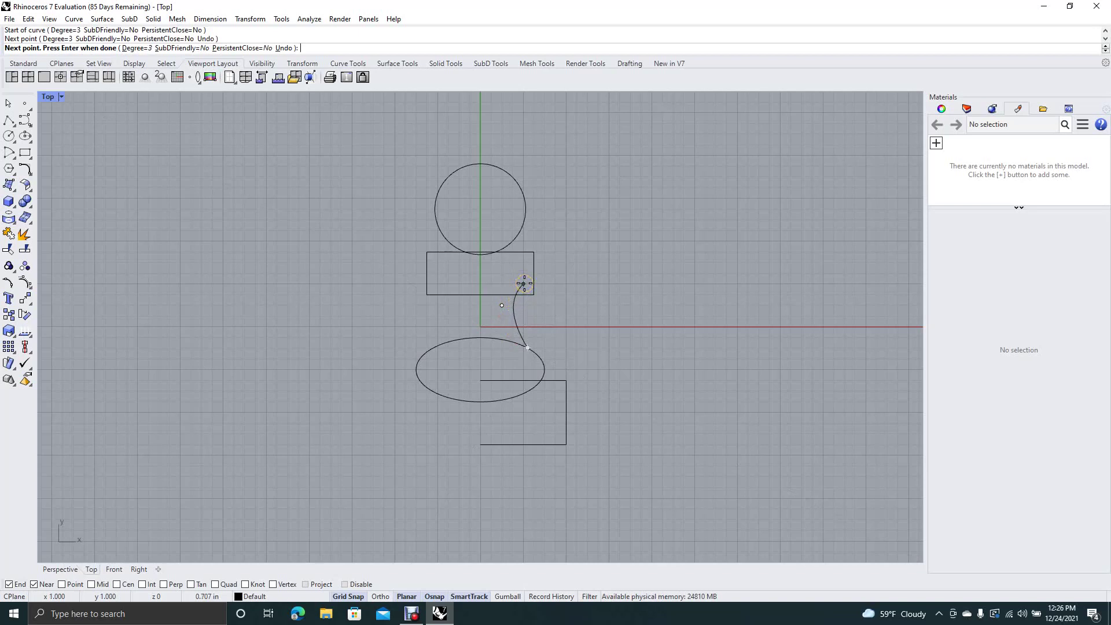
{"action": "left_click", "coordinate": [520, 283]}
{"action": "left_click", "coordinate": [521, 284]}
{"action": "right_click", "coordinate": [521, 284]}
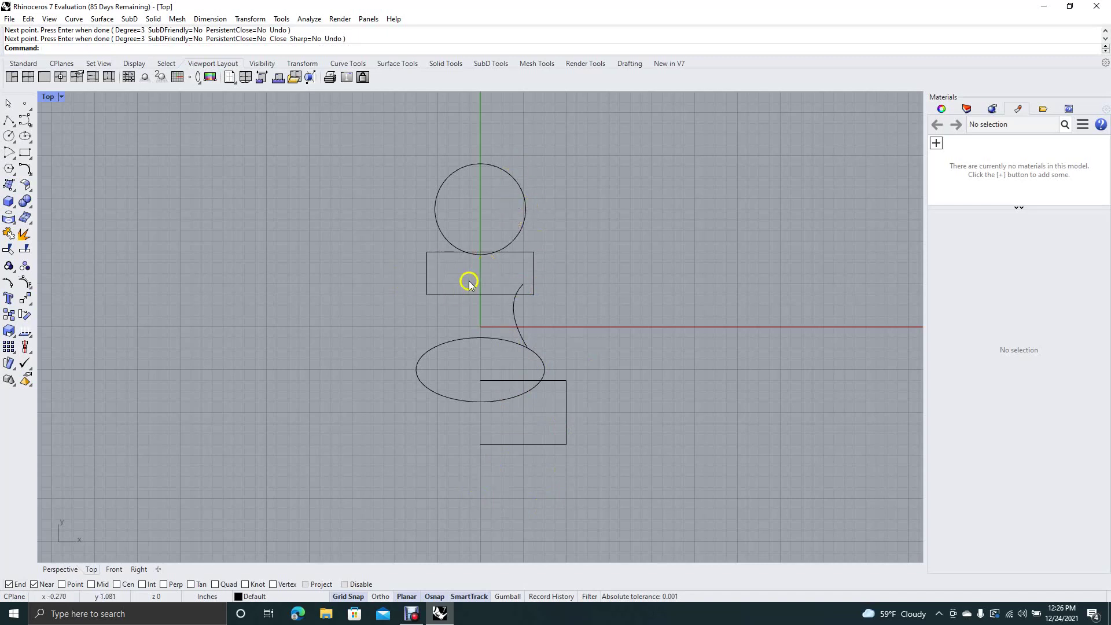
{"action": "left_click", "coordinate": [25, 153]}
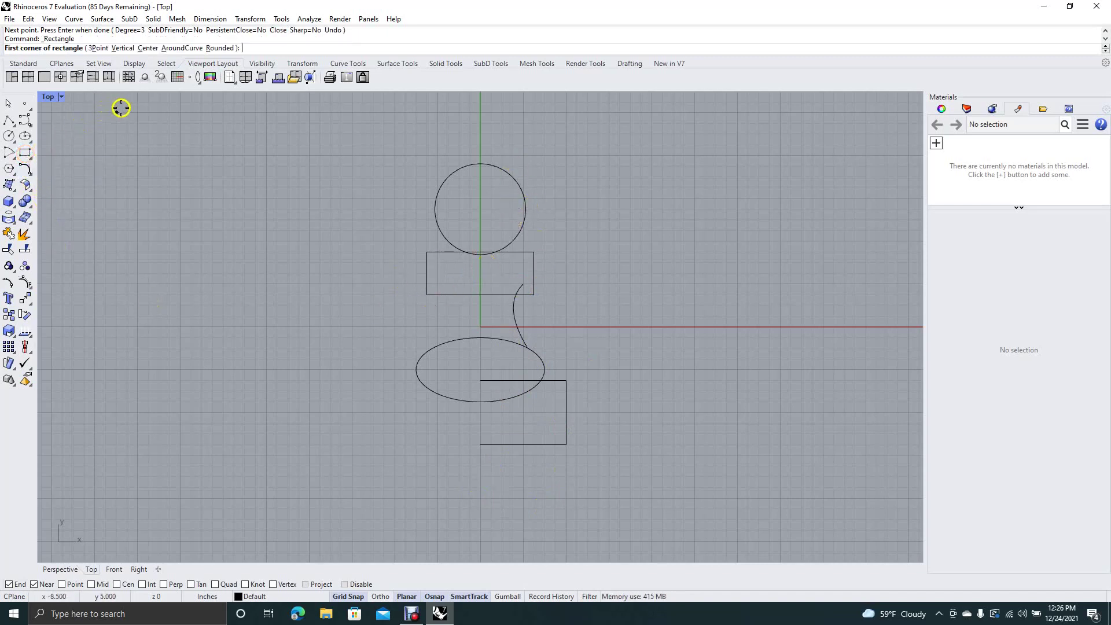
Draw a small square centred on the base rectangle's right edge.
{"action": "left_click", "coordinate": [148, 48]}
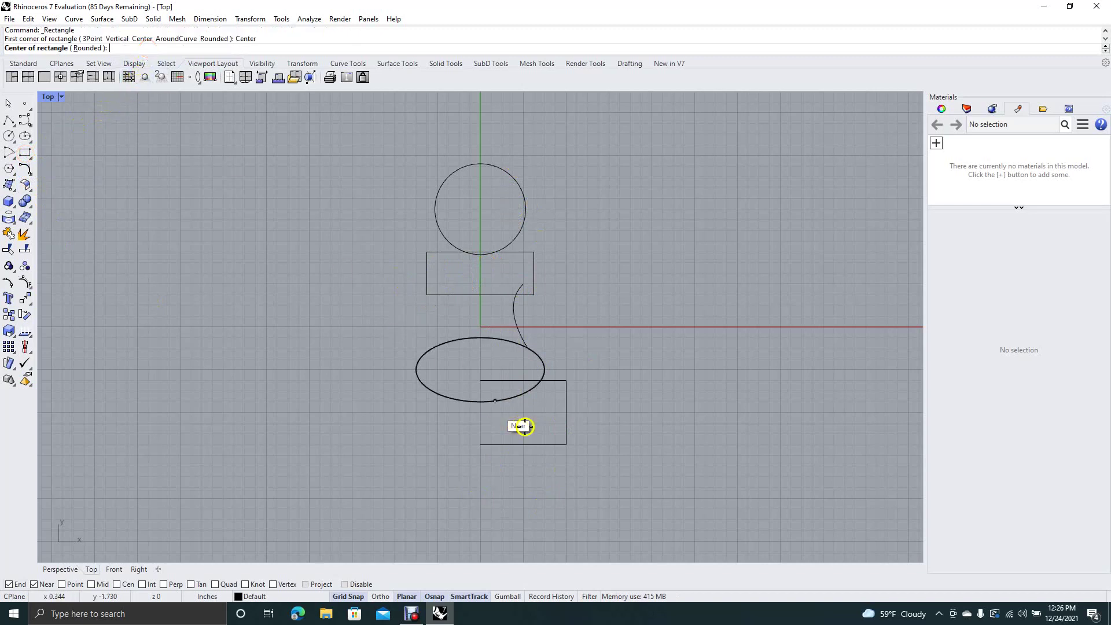
{"action": "left_click", "coordinate": [565, 413]}
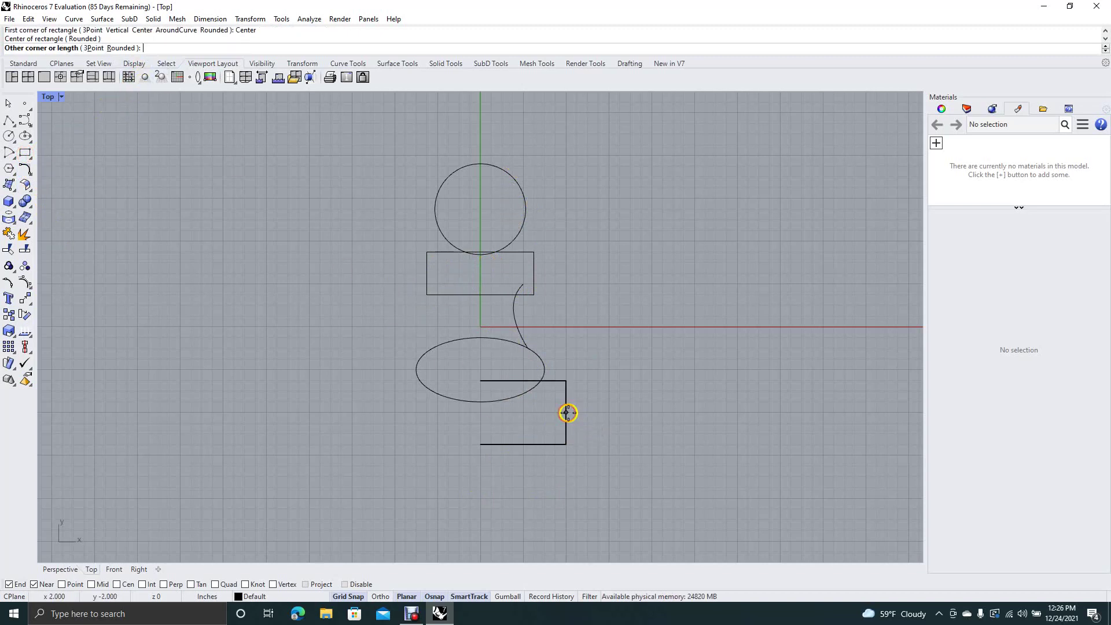
{"action": "left_click", "coordinate": [576, 402]}
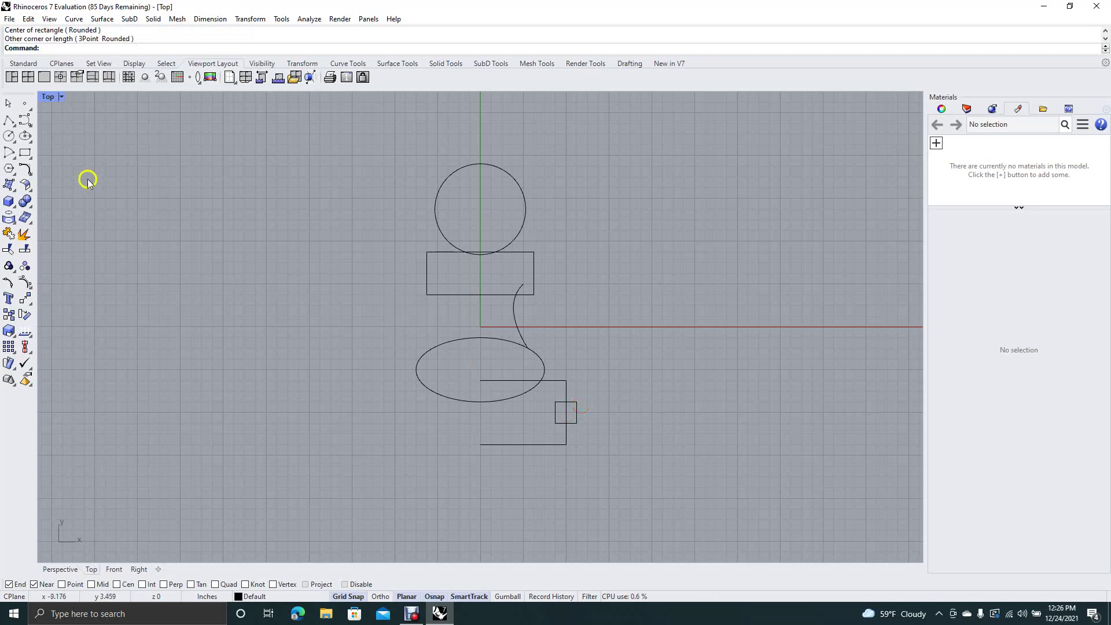
{"action": "left_click", "coordinate": [7, 104]}
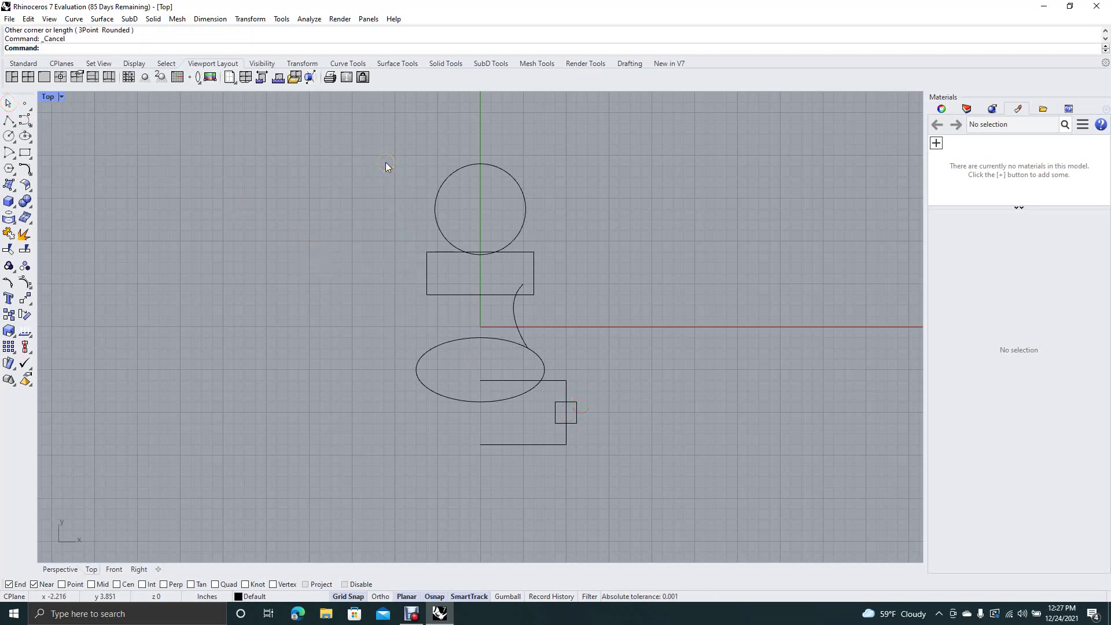
{"action": "left_click_drag", "start_coordinate": [385, 141], "coordinate": [629, 489]}
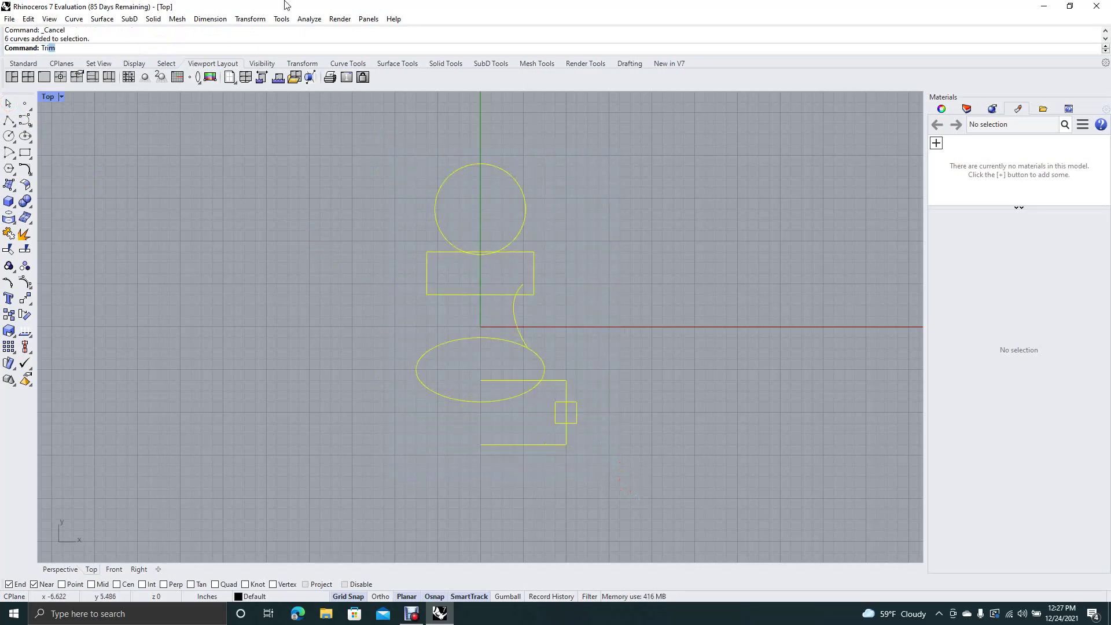
Try a first trim on the traced curves, undo it and clear the selection.
{"action": "key", "text": "Return"}
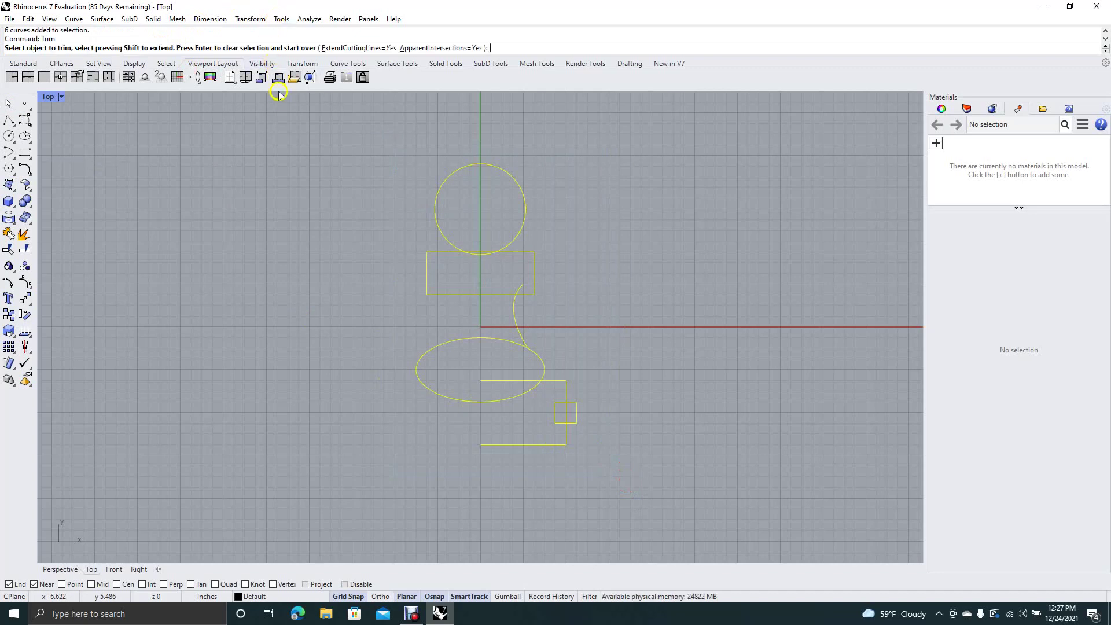
{"action": "left_click_drag", "start_coordinate": [349, 159], "coordinate": [620, 484]}
{"action": "key", "text": "ctrl+z"}
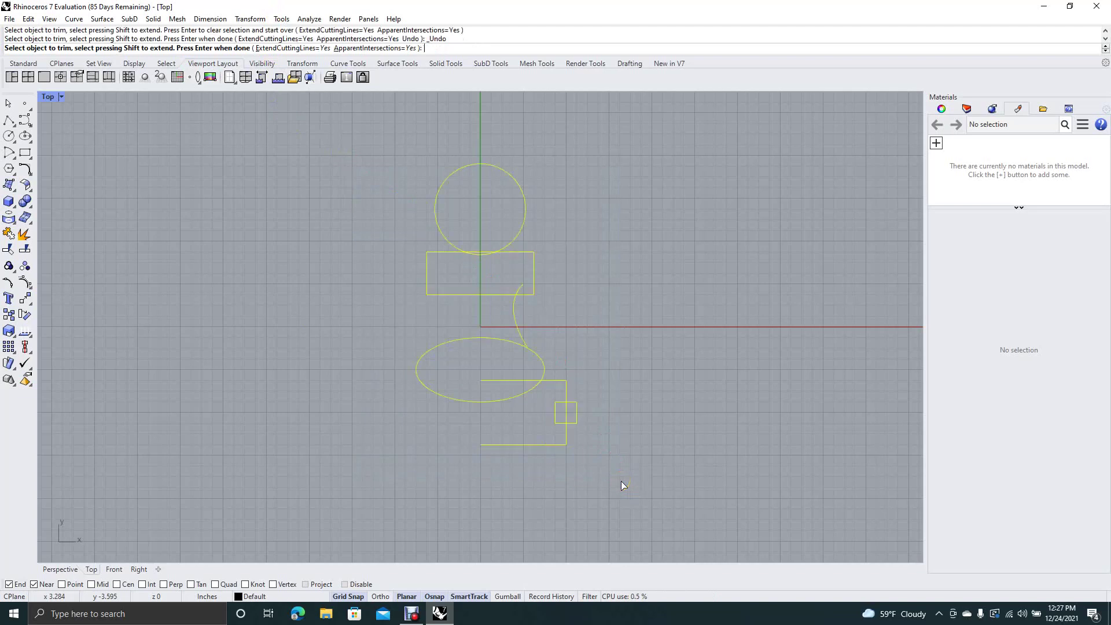
{"action": "right_click", "coordinate": [390, 327]}
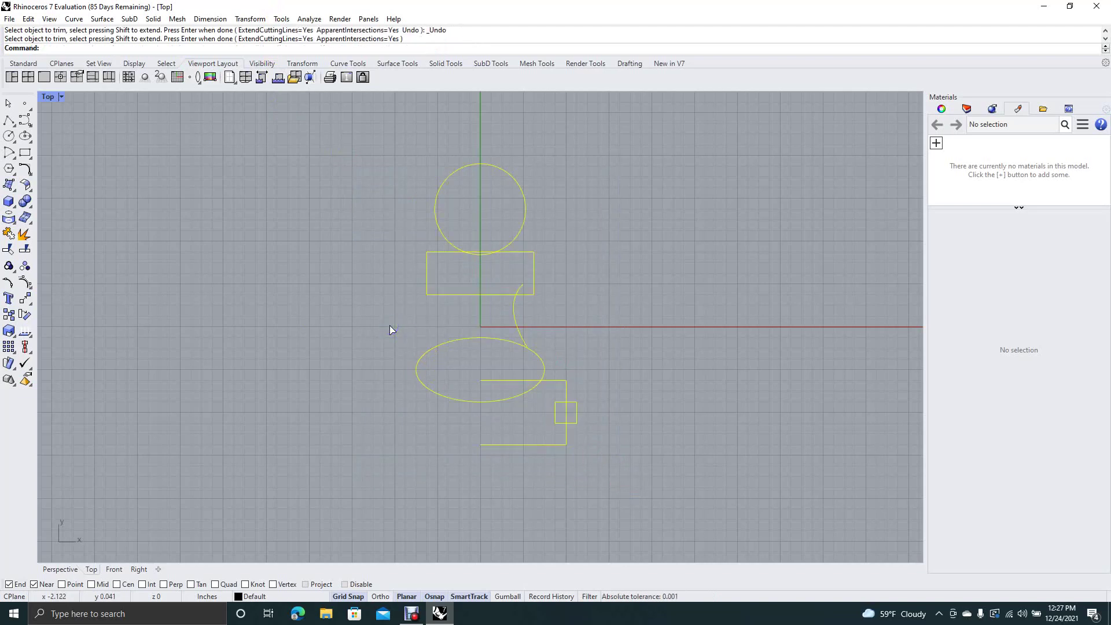
{"action": "left_click", "coordinate": [473, 258]}
{"action": "left_click", "coordinate": [475, 257]}
{"action": "left_click", "coordinate": [292, 264]}
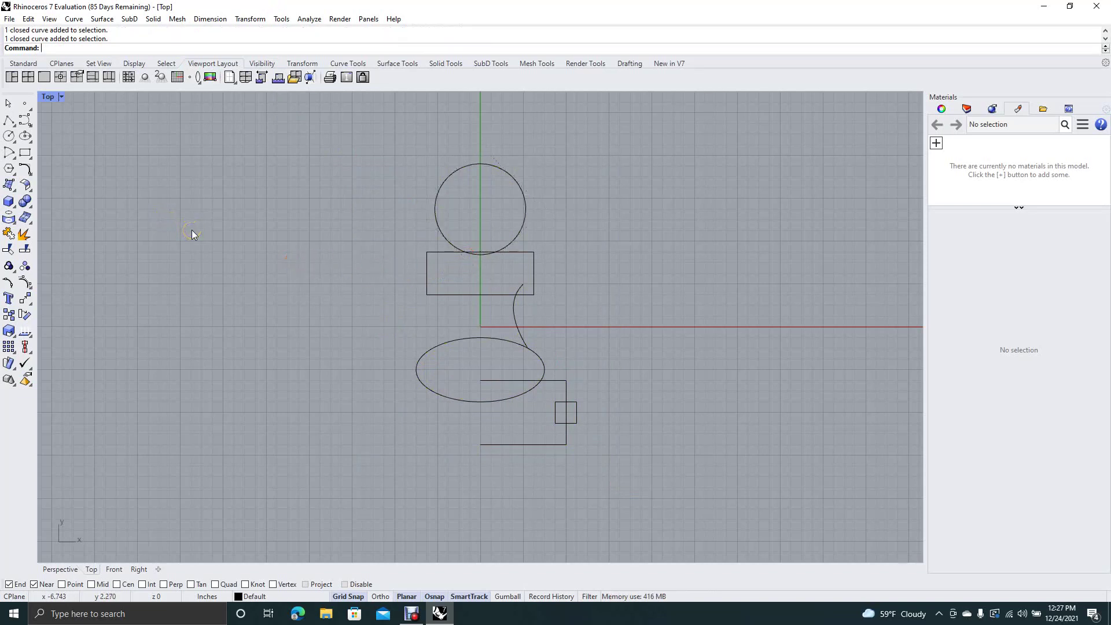
Trim overlaps of ellipse, base line, small square, neck curve and collar rectangle into one outline.
{"action": "type", "text": "trim"}
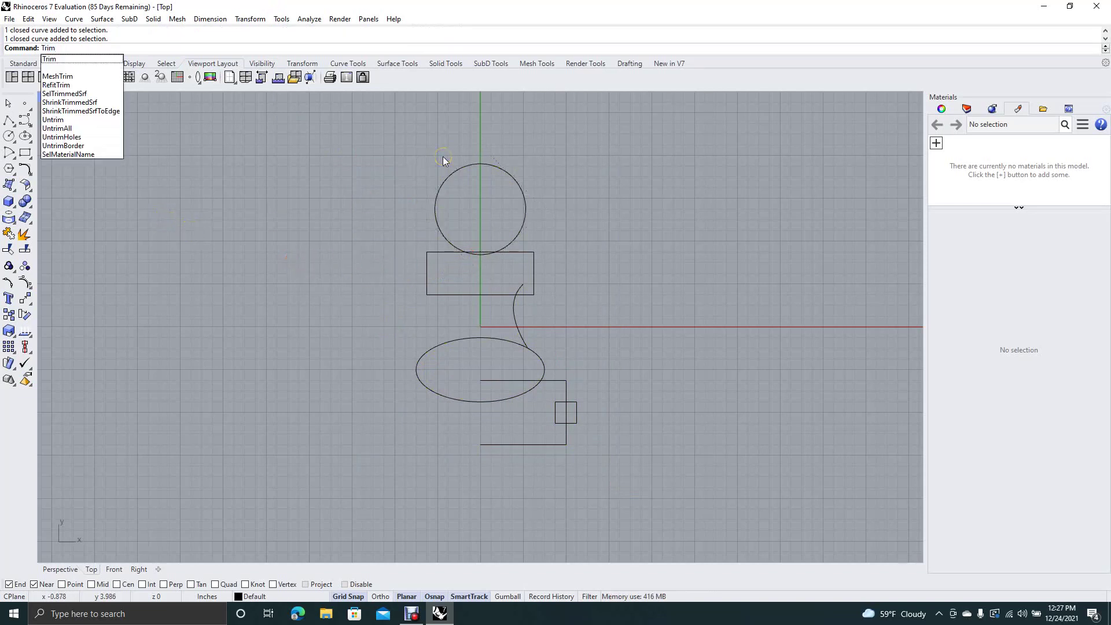
{"action": "key", "text": "Return"}
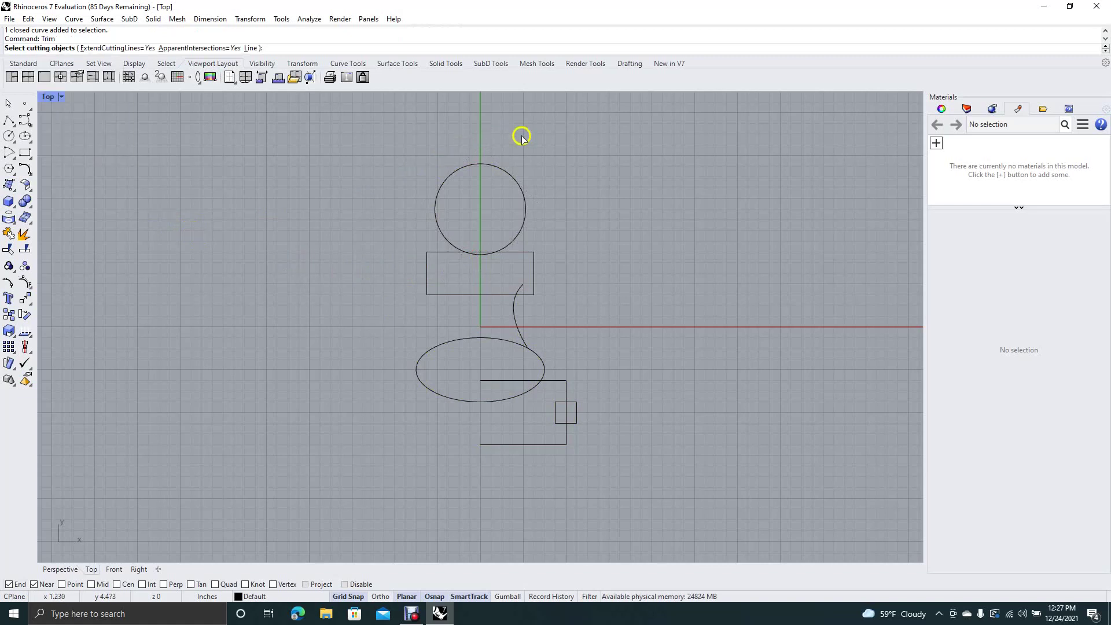
{"action": "left_click_drag", "start_coordinate": [382, 148], "coordinate": [619, 492]}
{"action": "key", "text": "Return"}
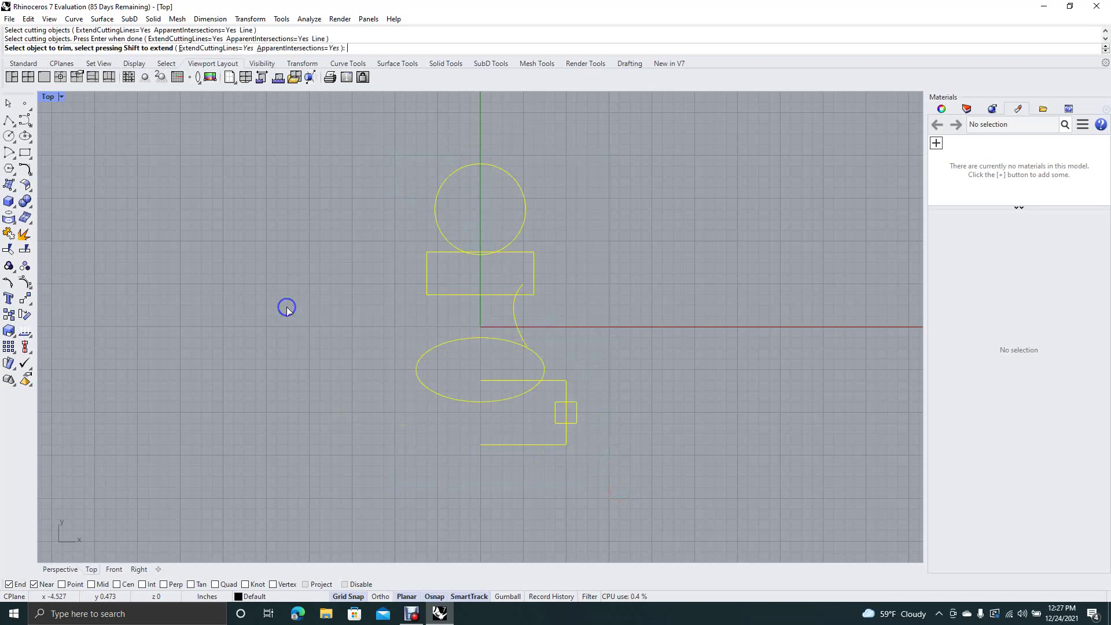
{"action": "left_click", "coordinate": [496, 380]}
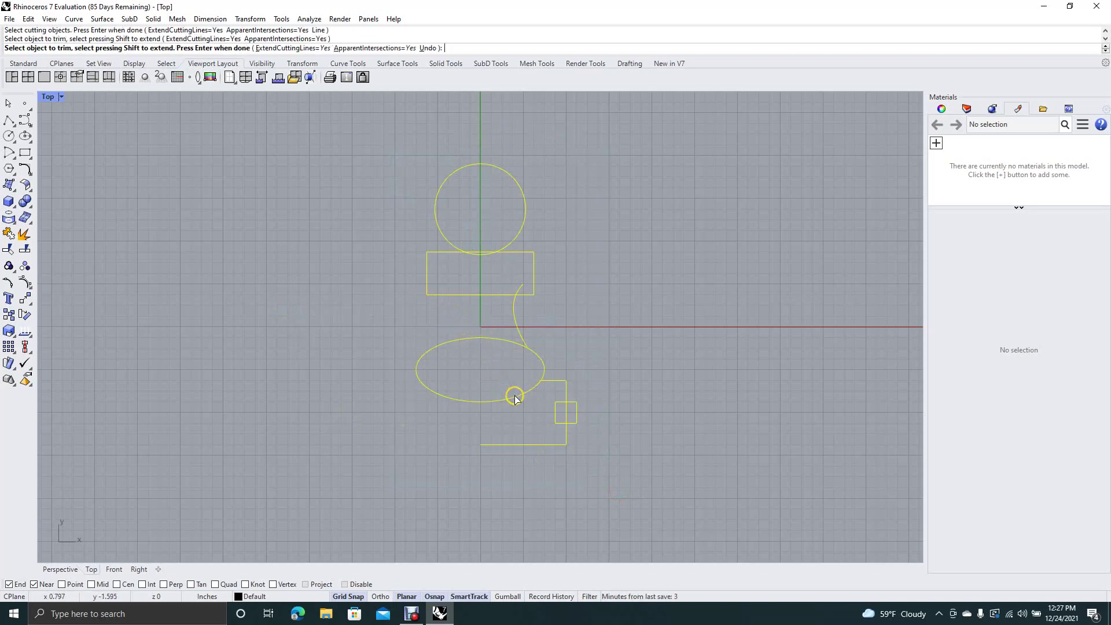
{"action": "left_click", "coordinate": [515, 398]}
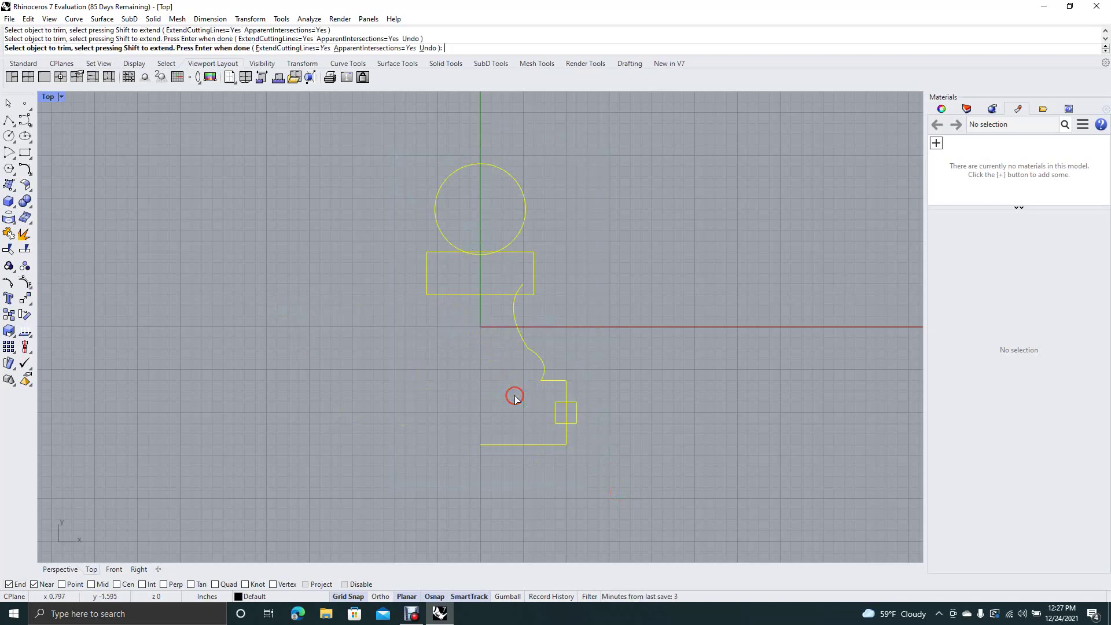
{"action": "left_click", "coordinate": [566, 412]}
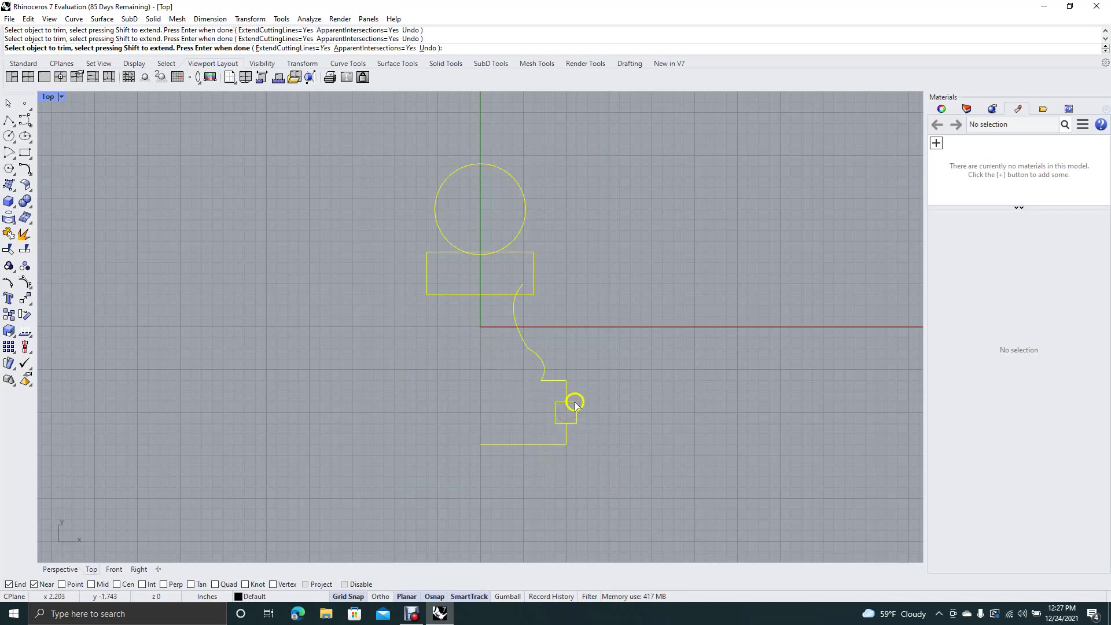
{"action": "left_click", "coordinate": [575, 405]}
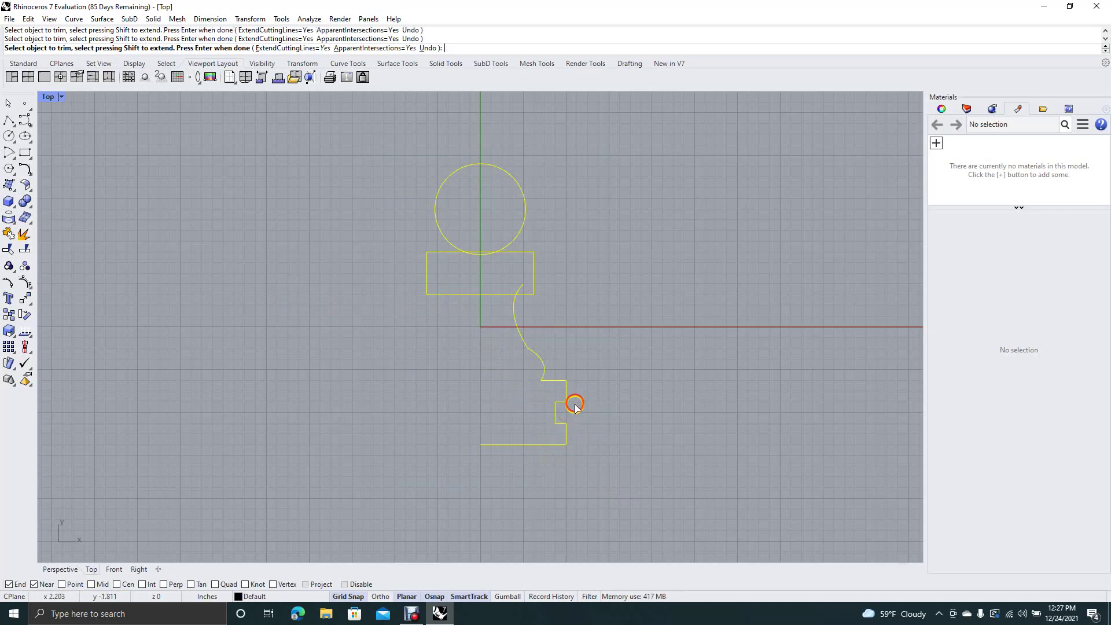
{"action": "left_click", "coordinate": [520, 288]}
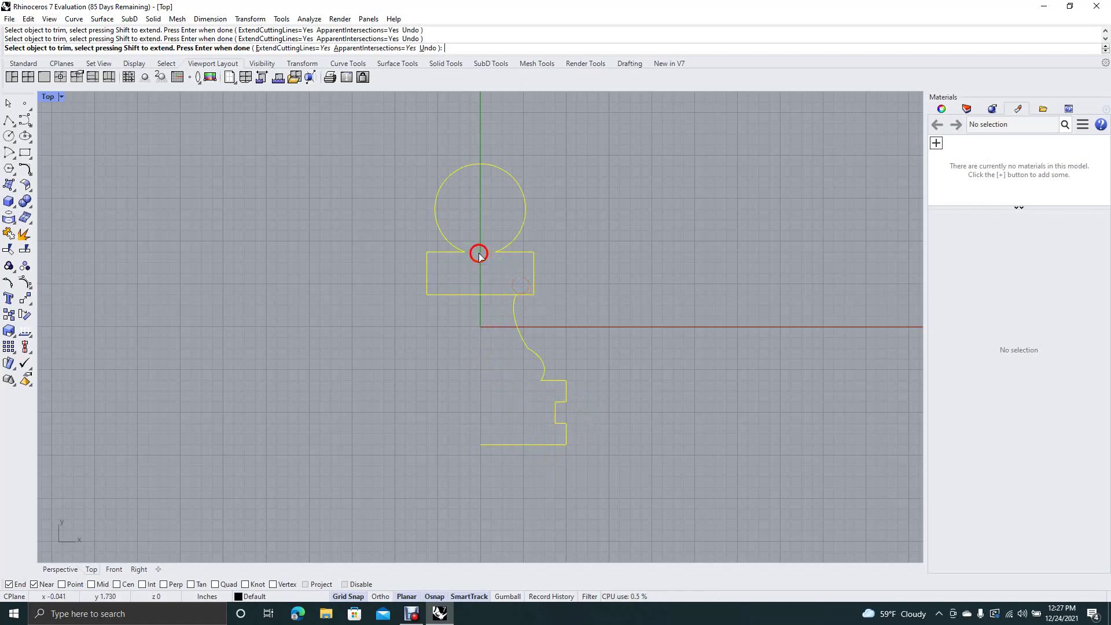
{"action": "left_click", "coordinate": [479, 252]}
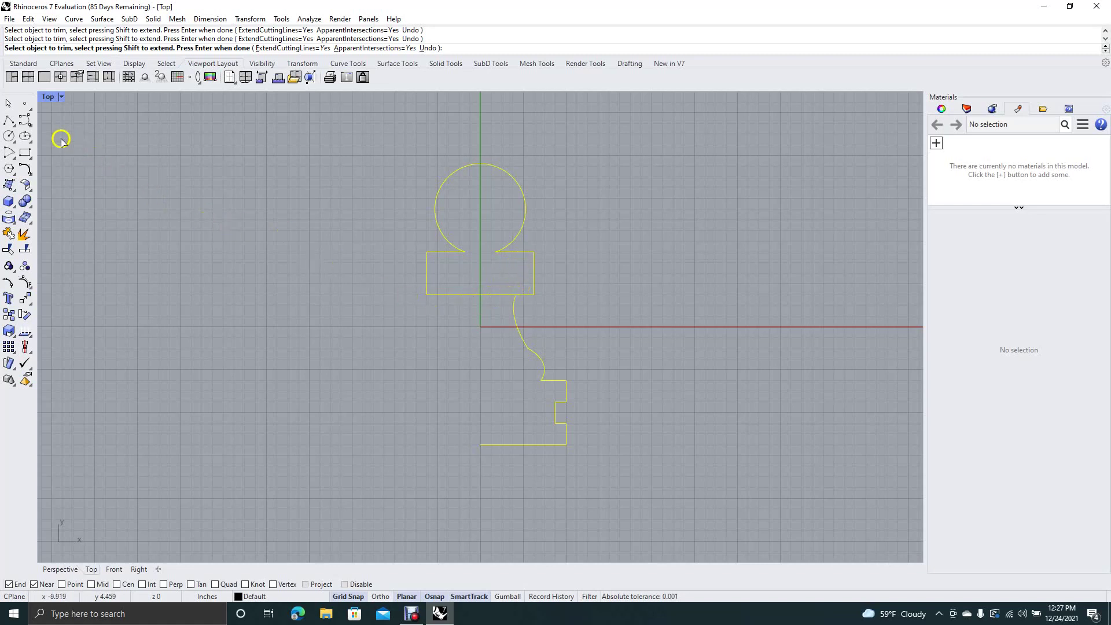
{"action": "left_click", "coordinate": [9, 104]}
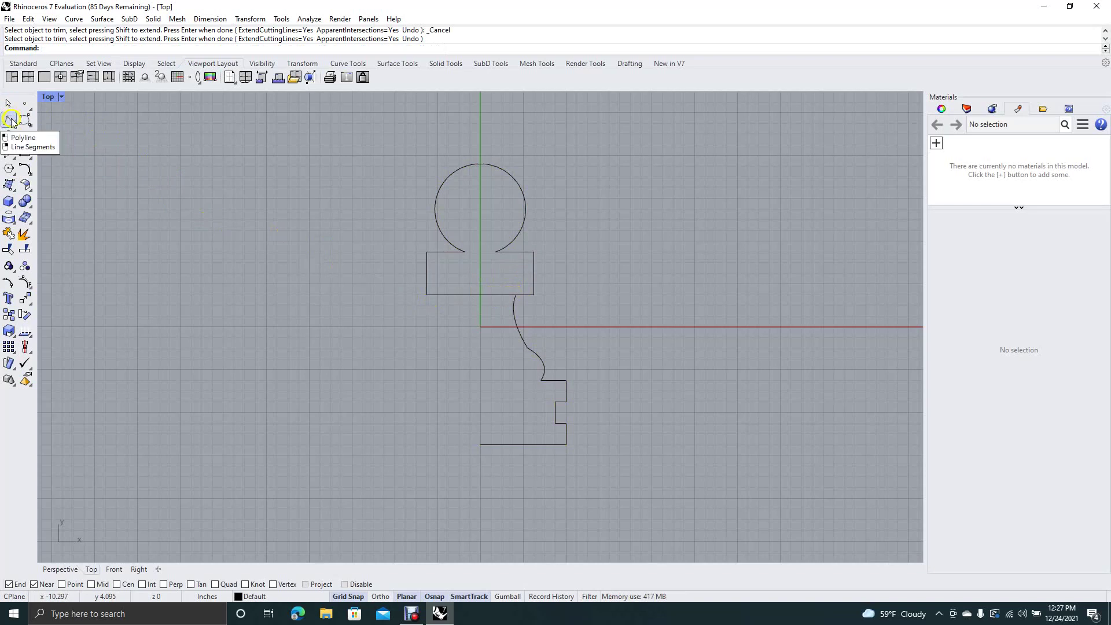
Draw a vertical centre polyline from the head circle's top midpoint to the base's bottom corner.
{"action": "left_click", "coordinate": [10, 120]}
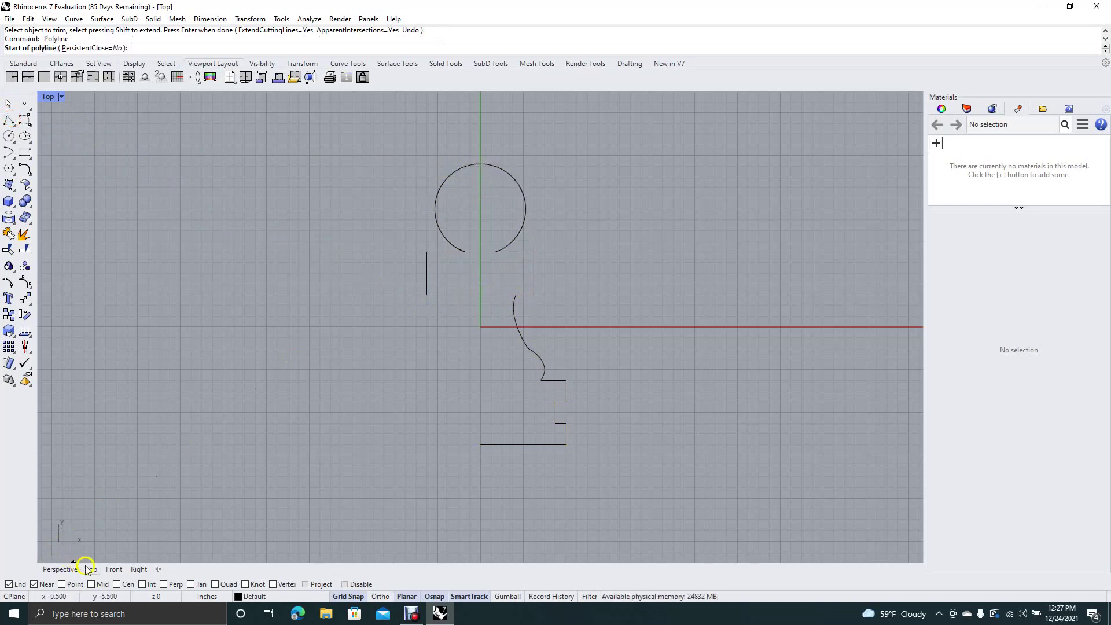
{"action": "left_click", "coordinate": [117, 584]}
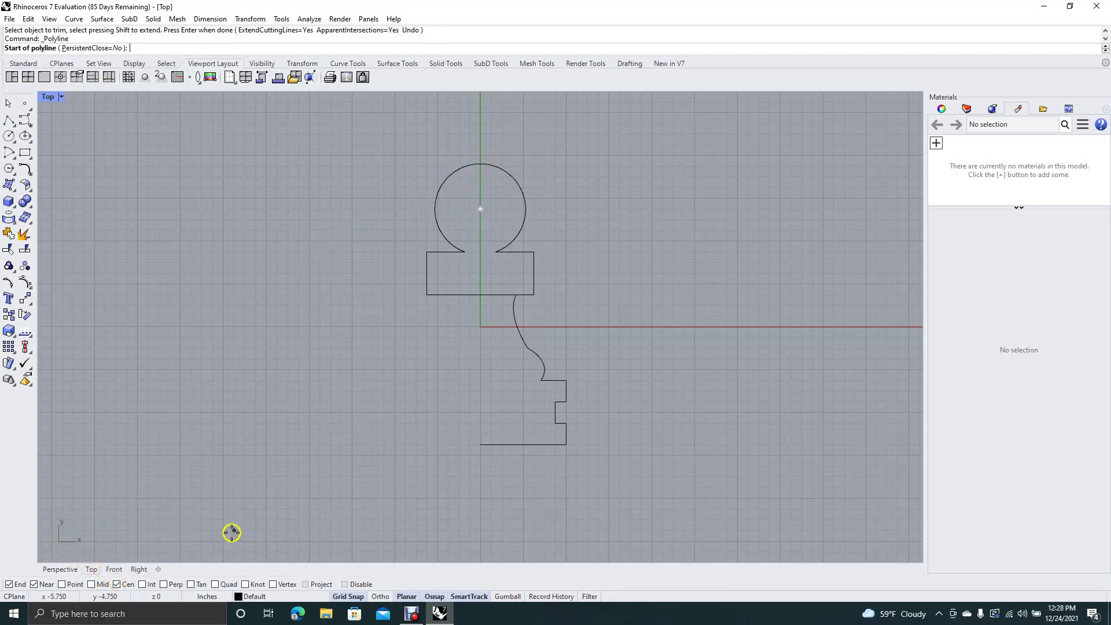
{"action": "left_click", "coordinate": [118, 584]}
{"action": "left_click", "coordinate": [91, 584]}
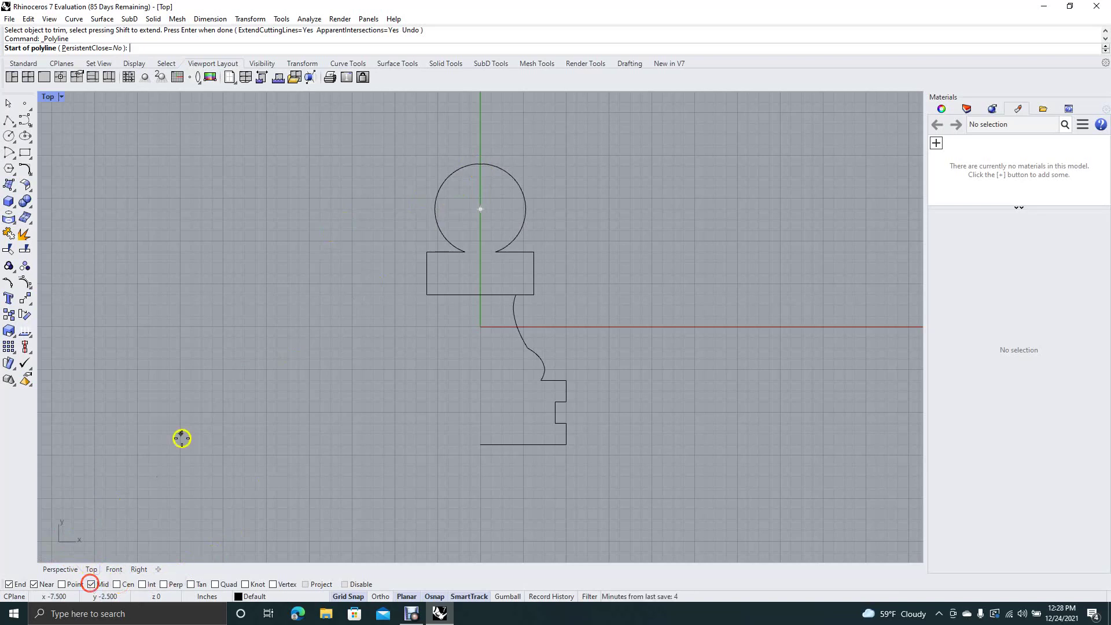
{"action": "left_click", "coordinate": [481, 164]}
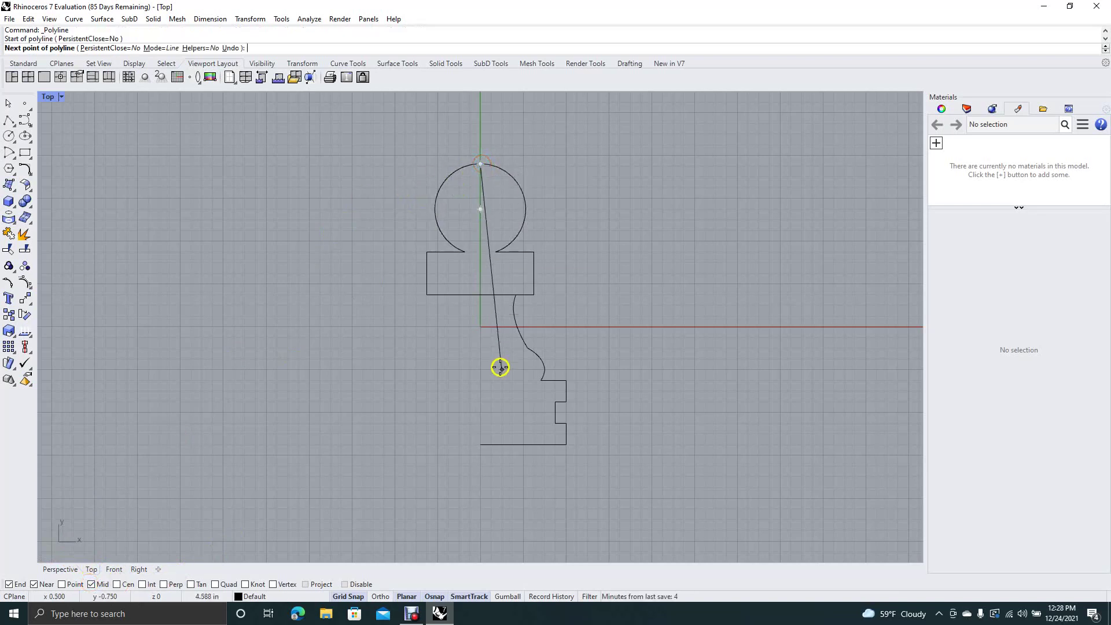
{"action": "left_click", "coordinate": [485, 439]}
{"action": "key", "text": "Return"}
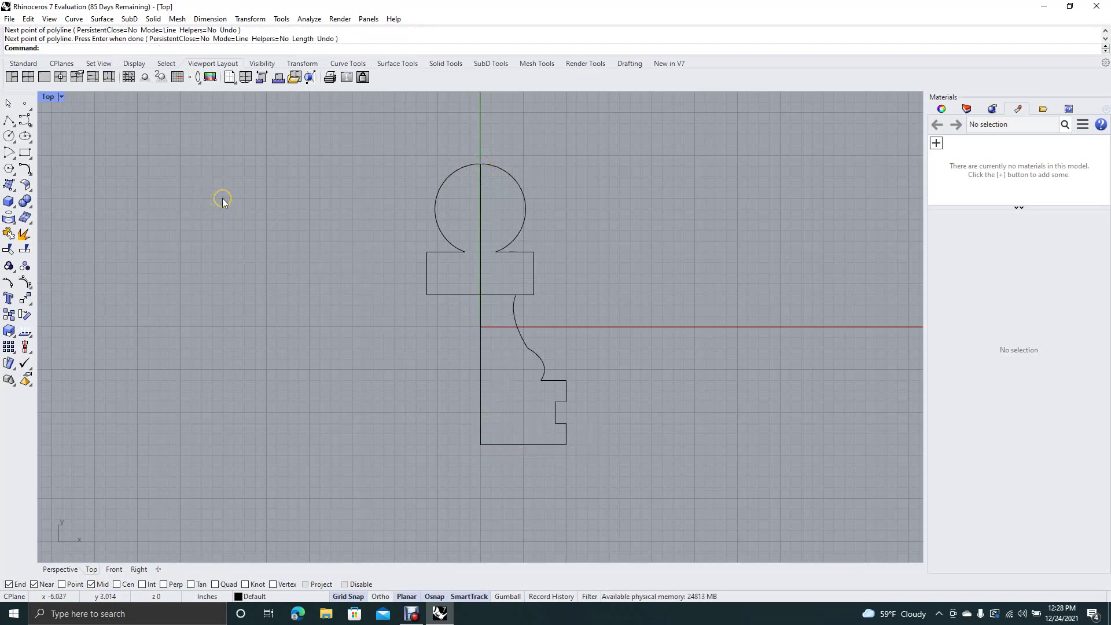
{"action": "type", "text": "trim"}
{"action": "key", "text": "Return"}
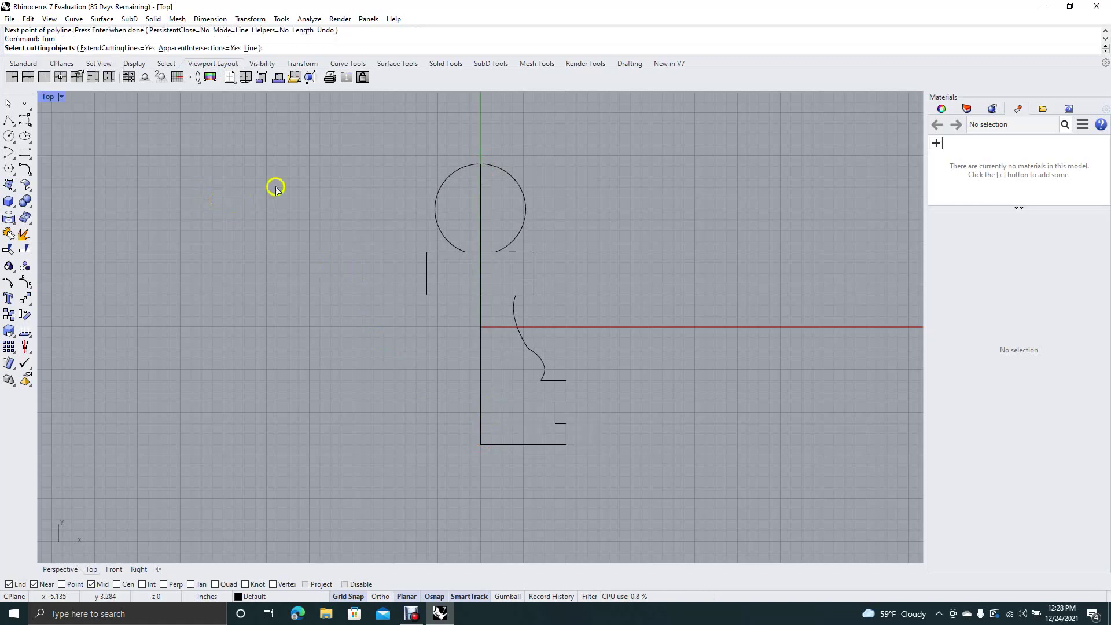
Trim away the head circle and rectangle portions left of the centre line, using the outline as cutters.
{"action": "left_click_drag", "start_coordinate": [358, 134], "coordinate": [661, 510]}
{"action": "right_click", "coordinate": [362, 385]}
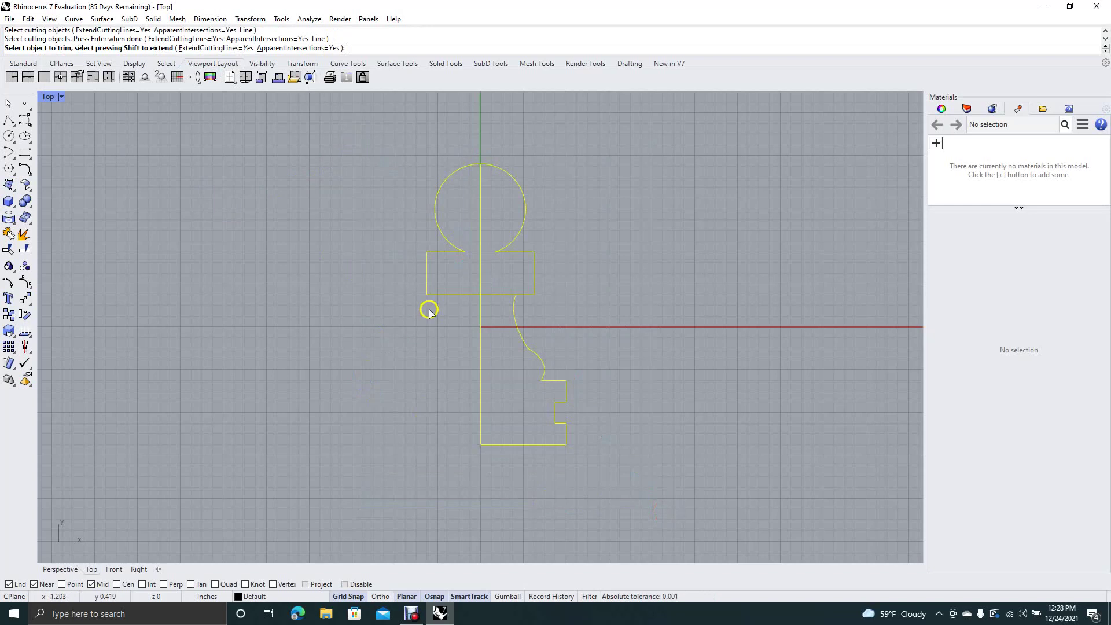
{"action": "left_click", "coordinate": [454, 295]}
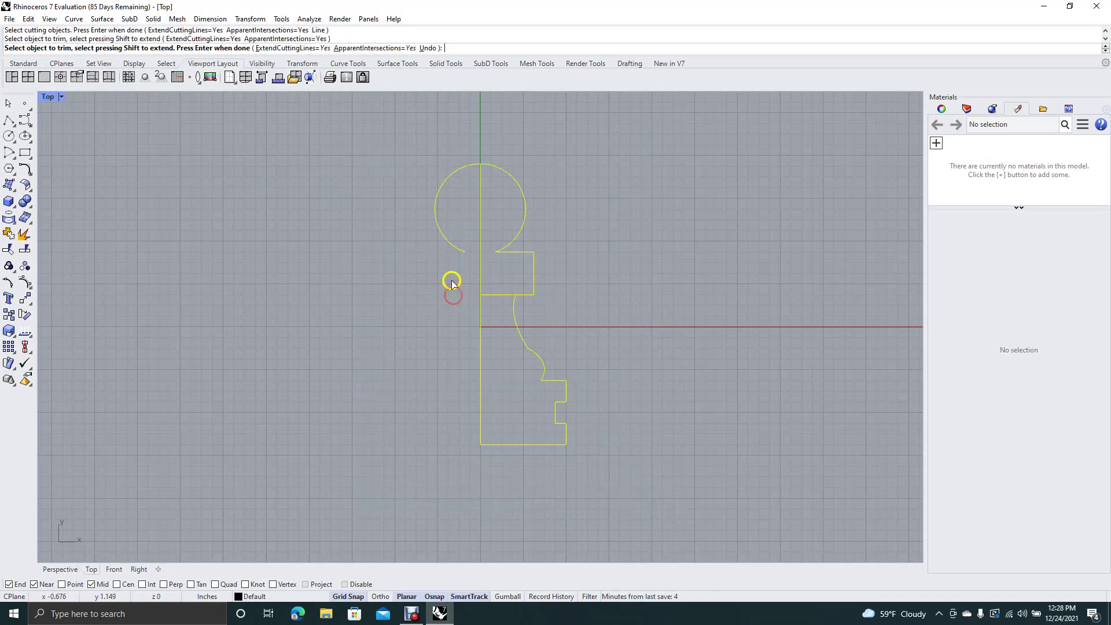
{"action": "left_click", "coordinate": [458, 250]}
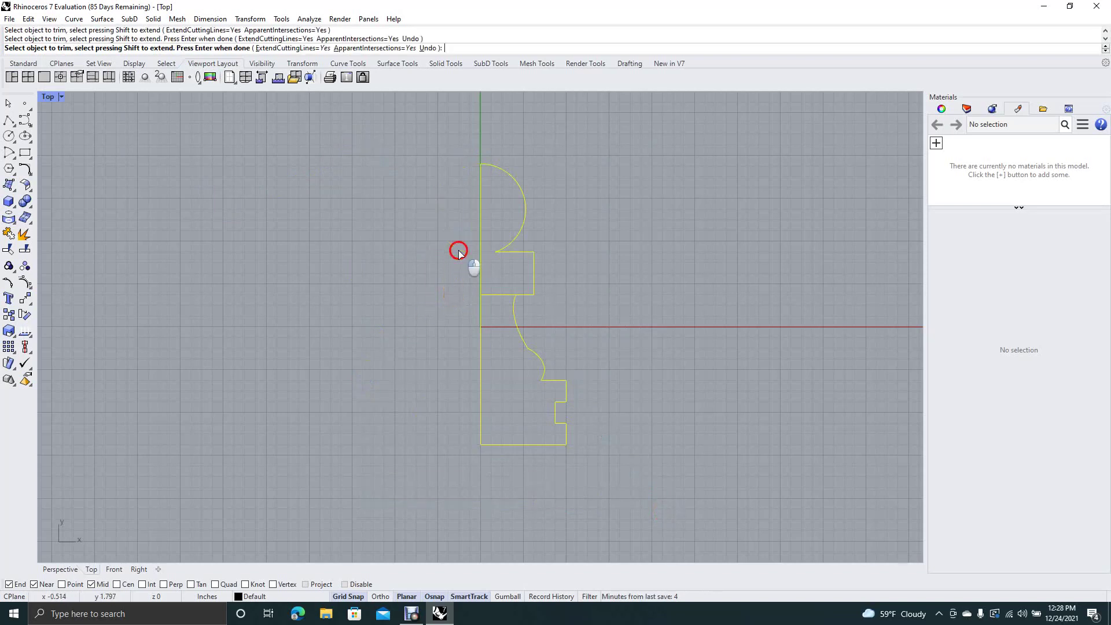
{"action": "left_click", "coordinate": [498, 295]}
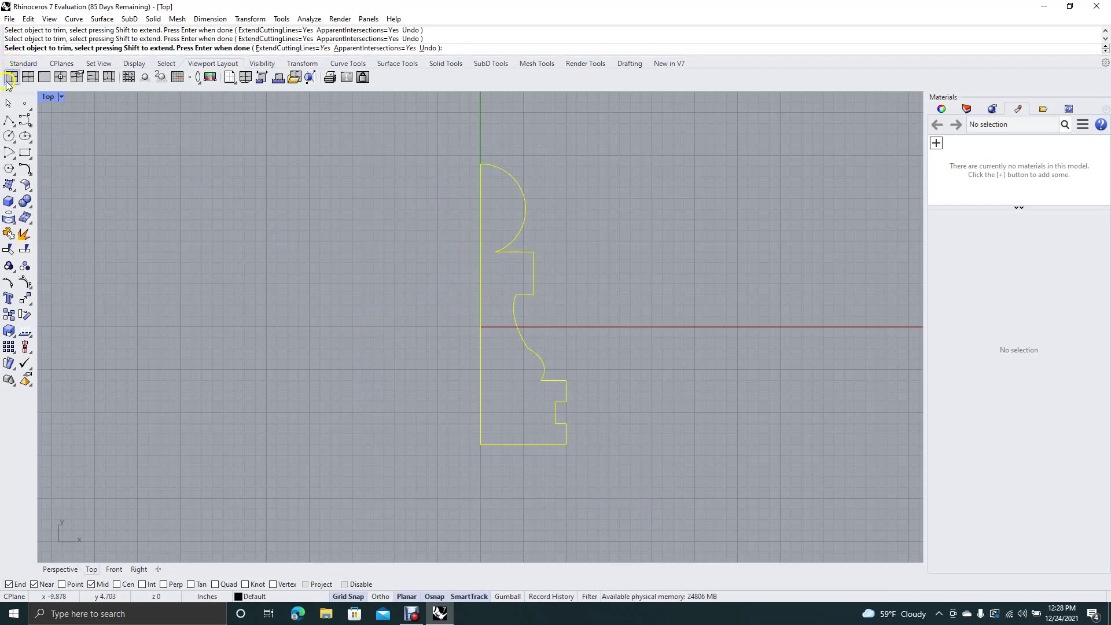
{"action": "left_click", "coordinate": [8, 105]}
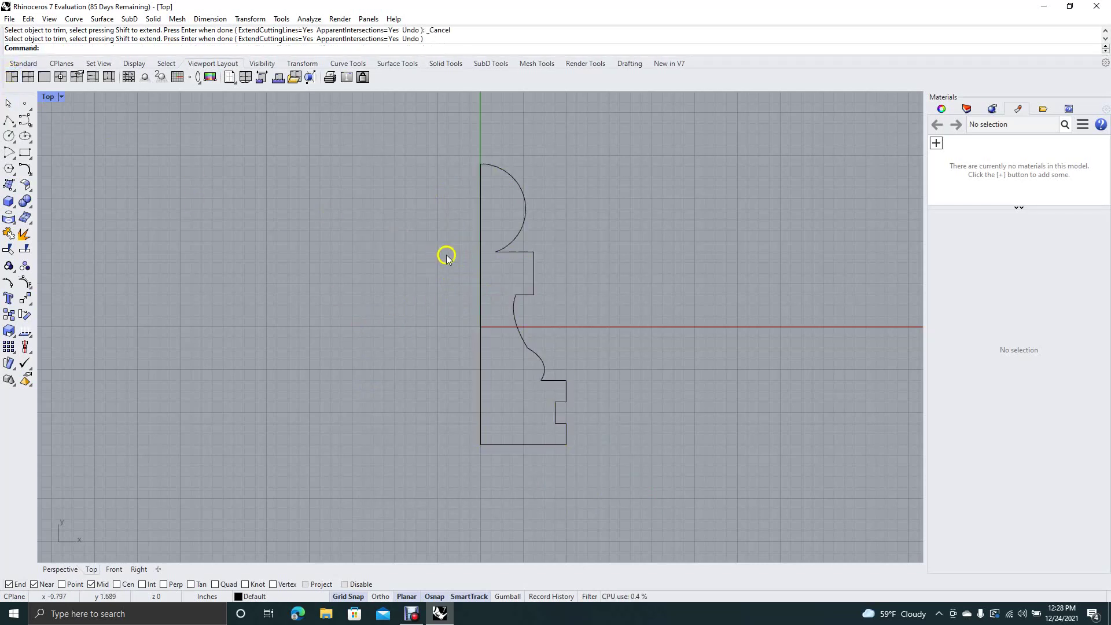
Fillet the corner under the head with a 0.125 radius.
{"action": "left_click", "coordinate": [26, 169]}
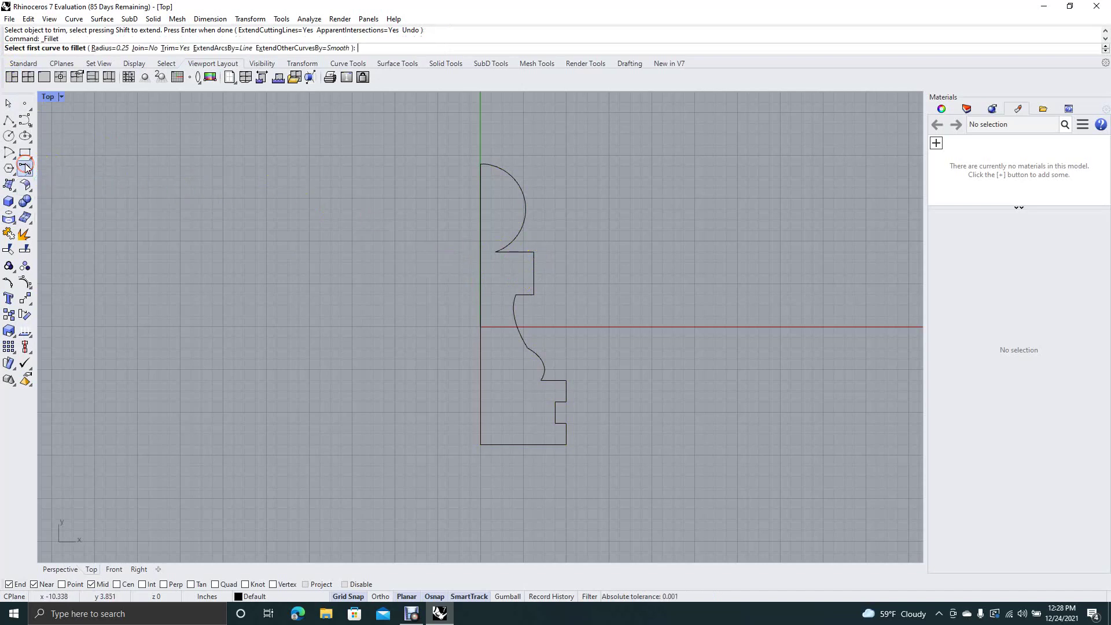
{"action": "left_click", "coordinate": [109, 48]}
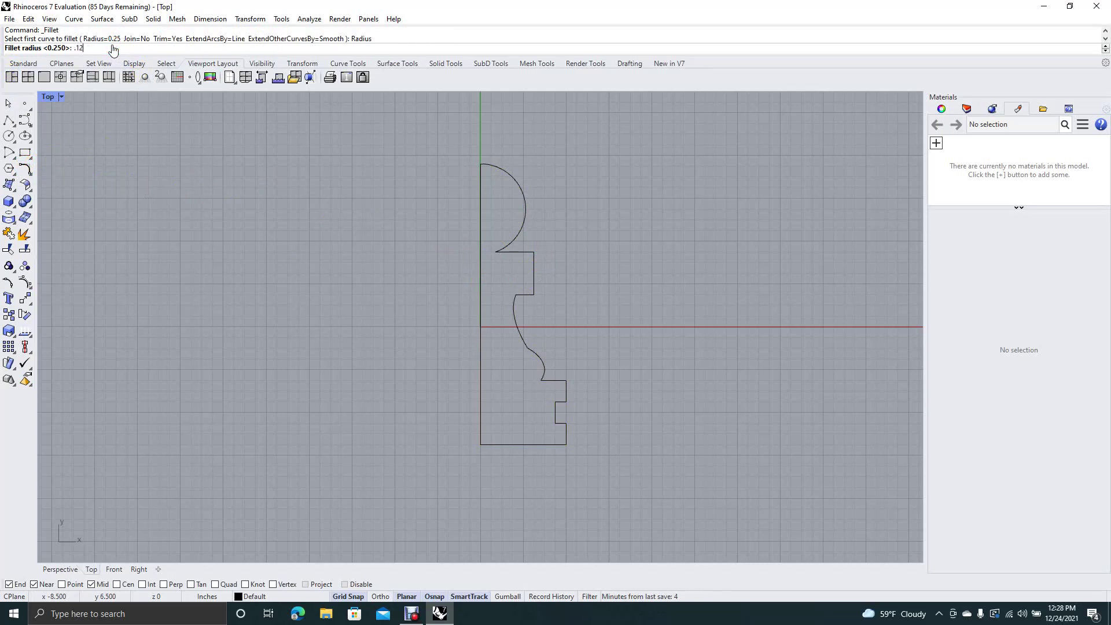
{"action": "key", "text": "Return"}
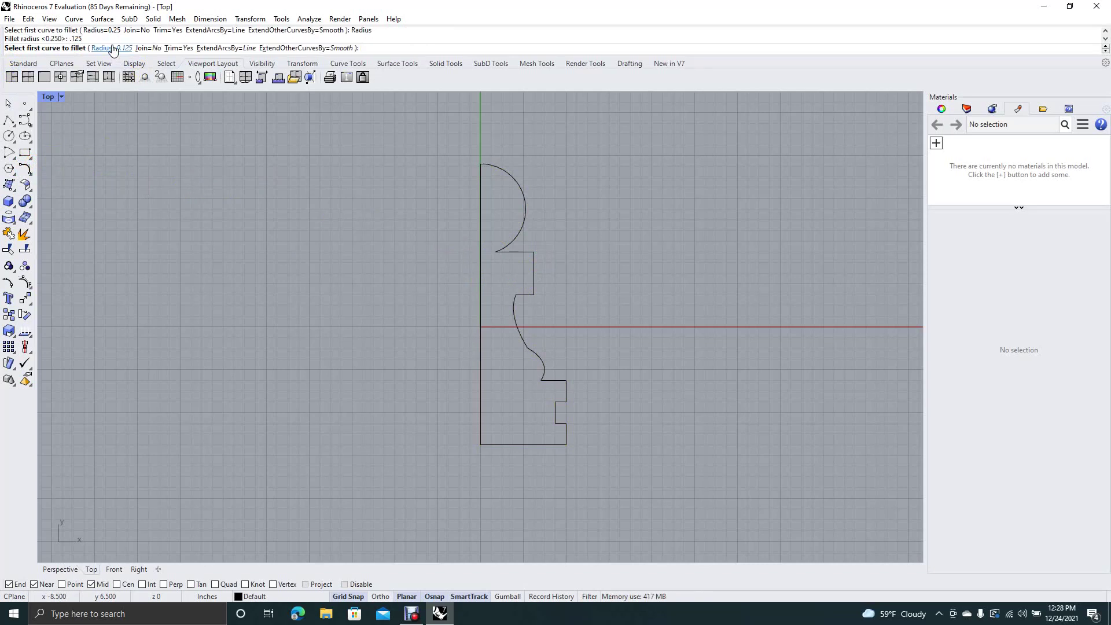
{"action": "left_click", "coordinate": [526, 252]}
{"action": "left_click", "coordinate": [534, 267]}
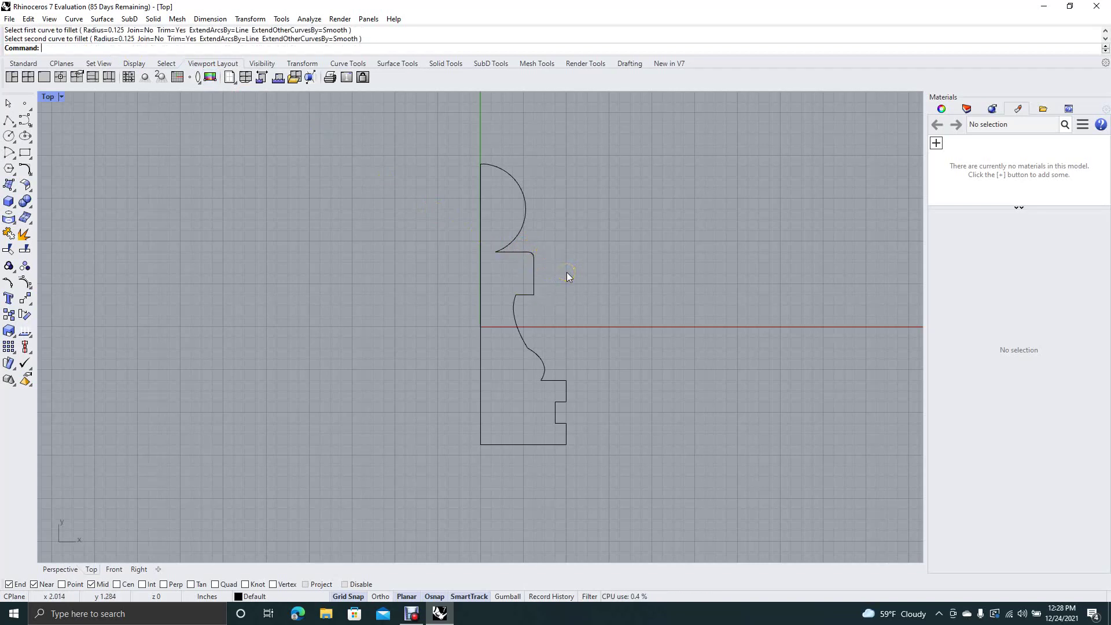
Fillet the two lower step corners of the profile with the same 0.125 radius.
{"action": "right_click", "coordinate": [558, 380]}
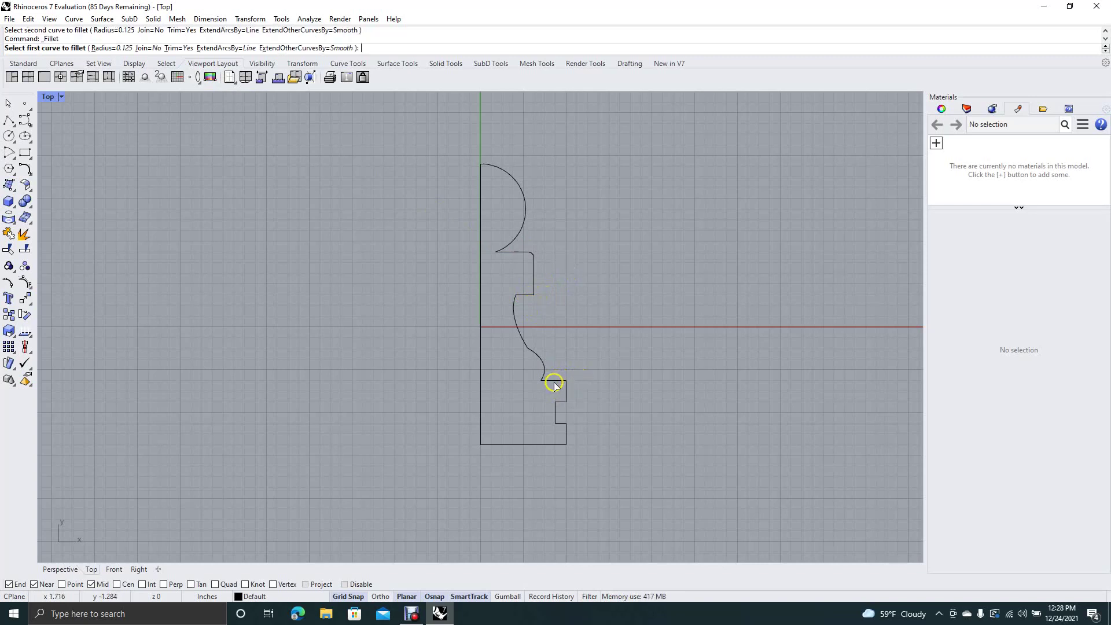
{"action": "left_click", "coordinate": [556, 382]}
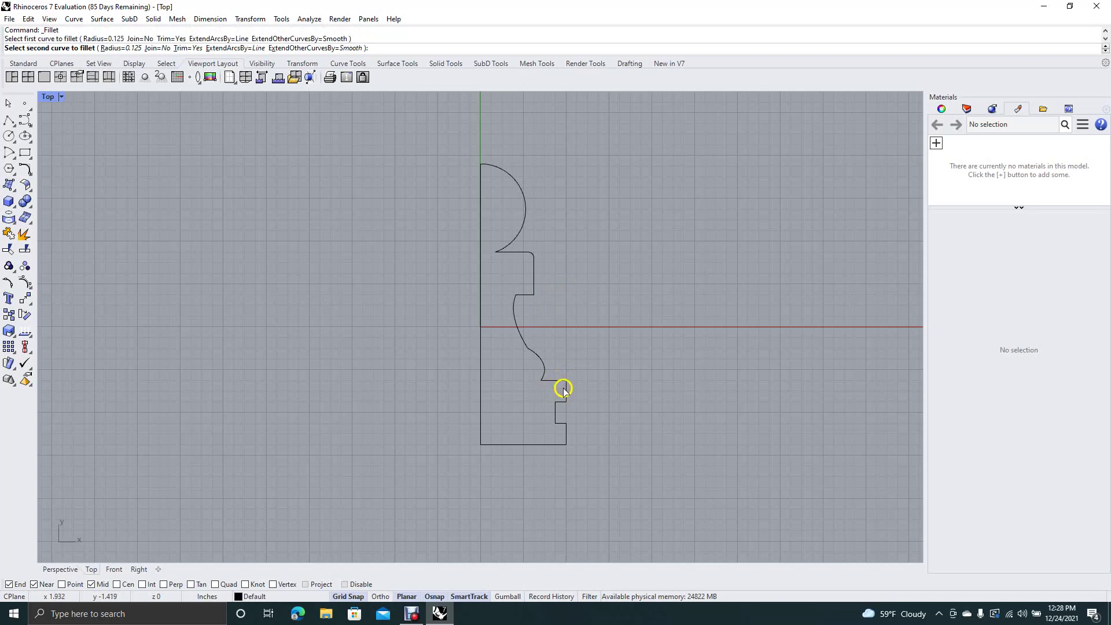
{"action": "left_click", "coordinate": [566, 391]}
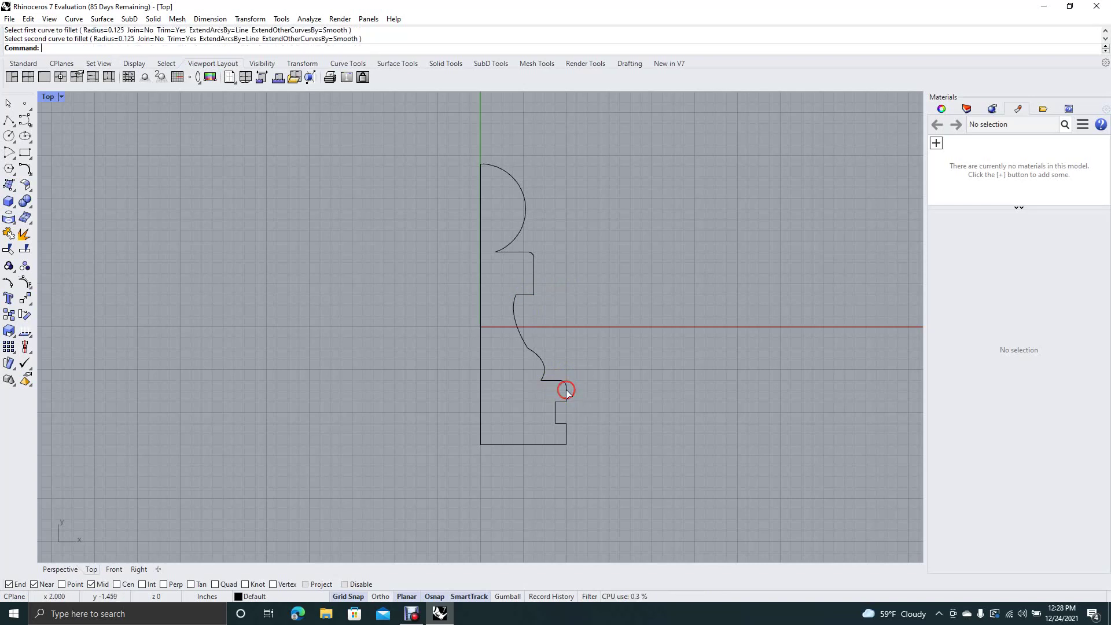
{"action": "right_click", "coordinate": [617, 414]}
{"action": "left_click", "coordinate": [565, 424]}
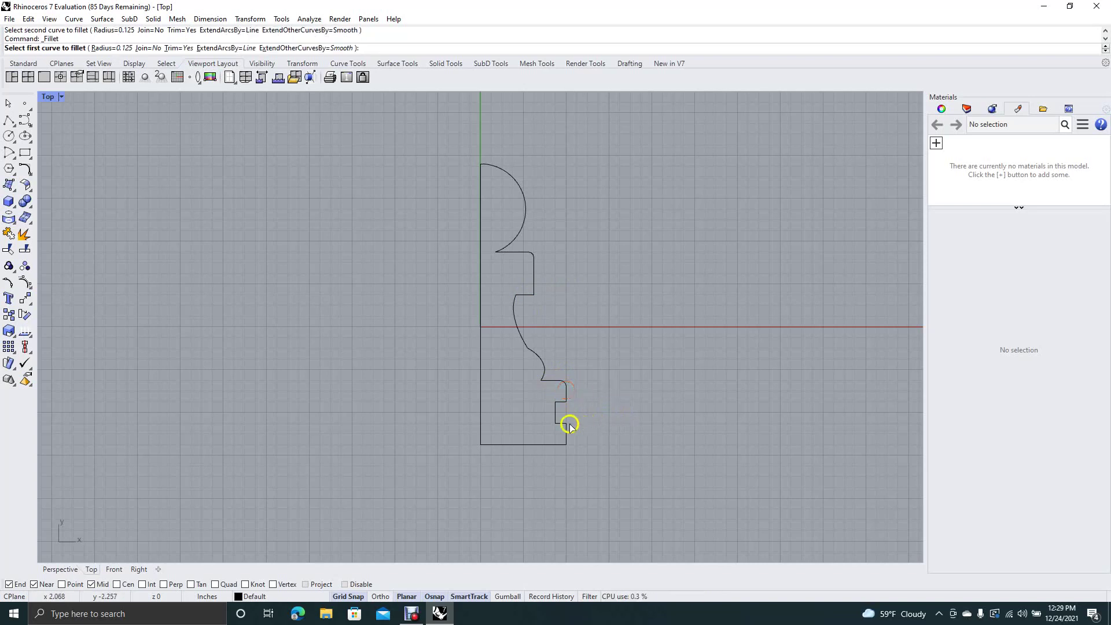
{"action": "left_click", "coordinate": [561, 426]}
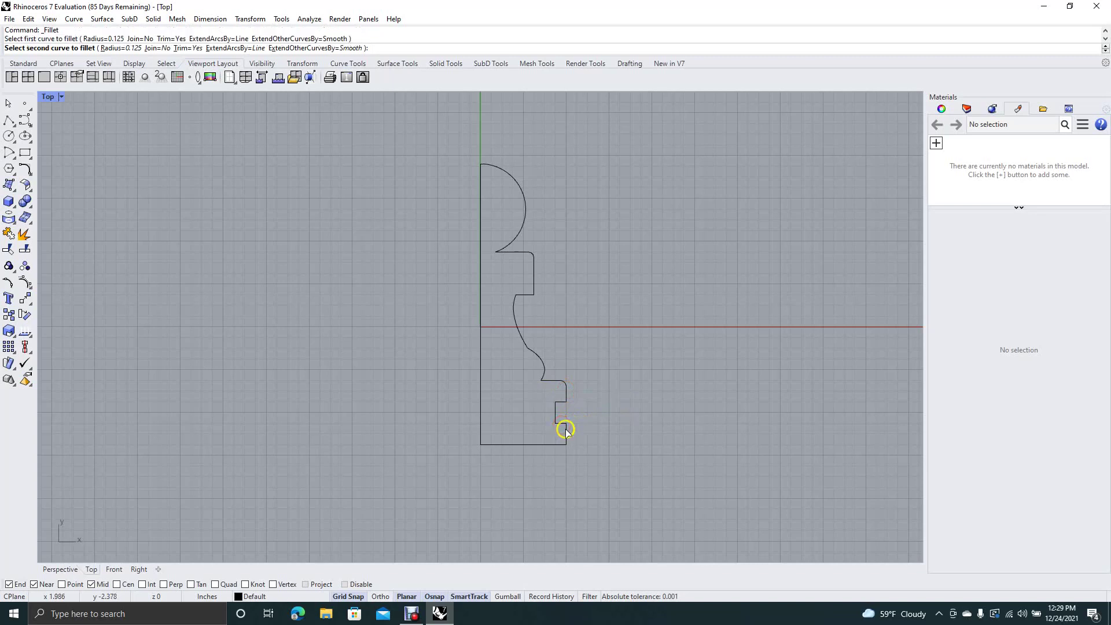
{"action": "left_click", "coordinate": [565, 431]}
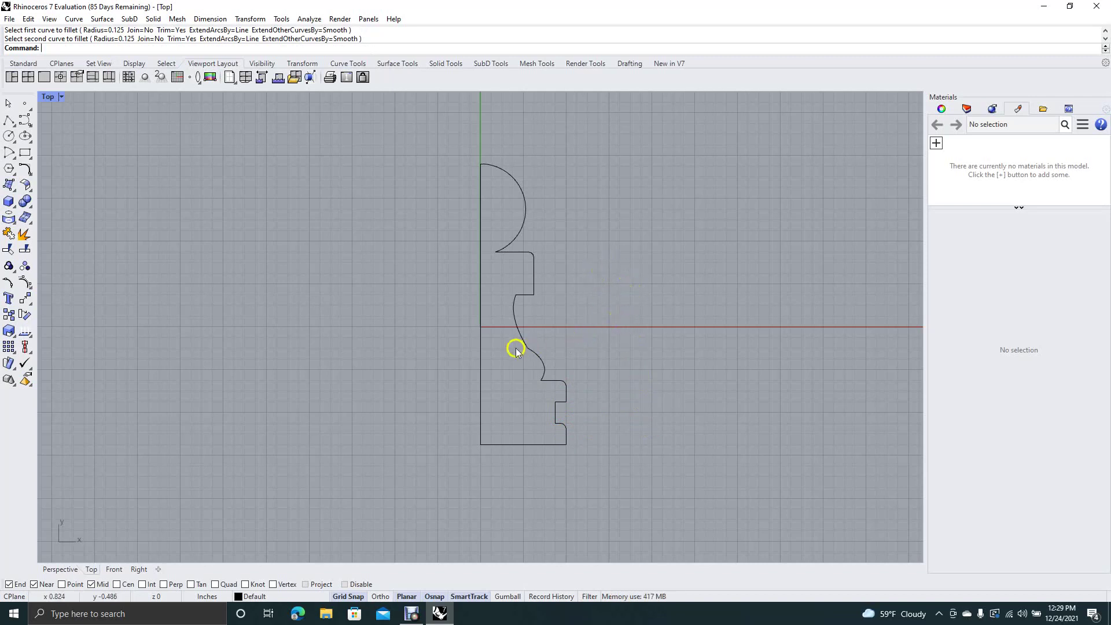
{"action": "left_click", "coordinate": [8, 104]}
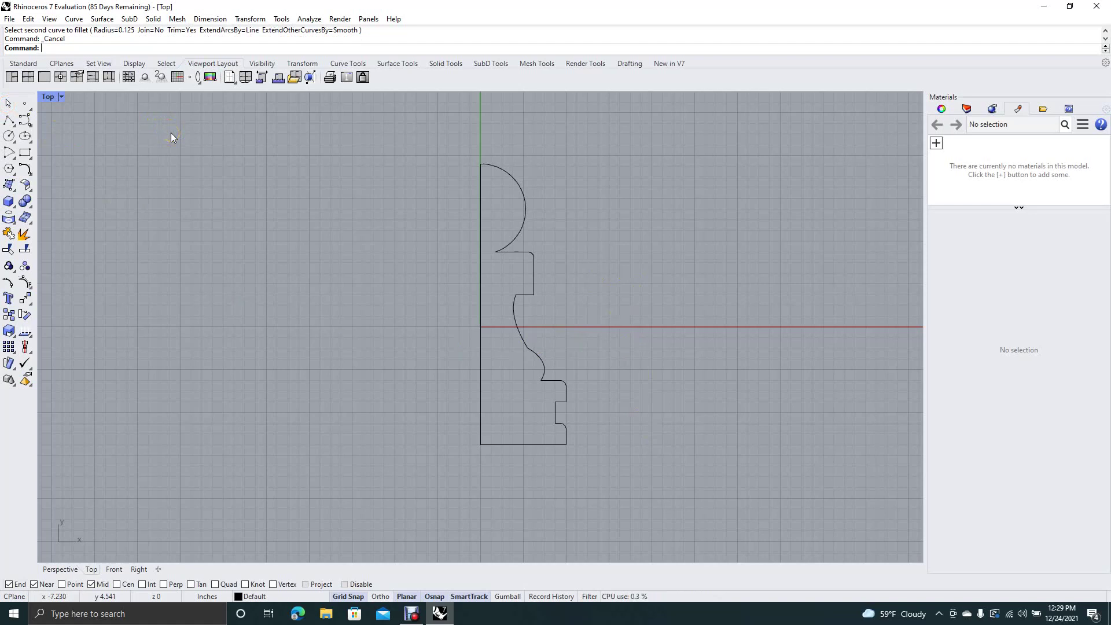
Revolve the pawn profile 360° around the axis from its bottom to top end points.
{"action": "type", "text": "Revolve"}
{"action": "key", "text": "Return"}
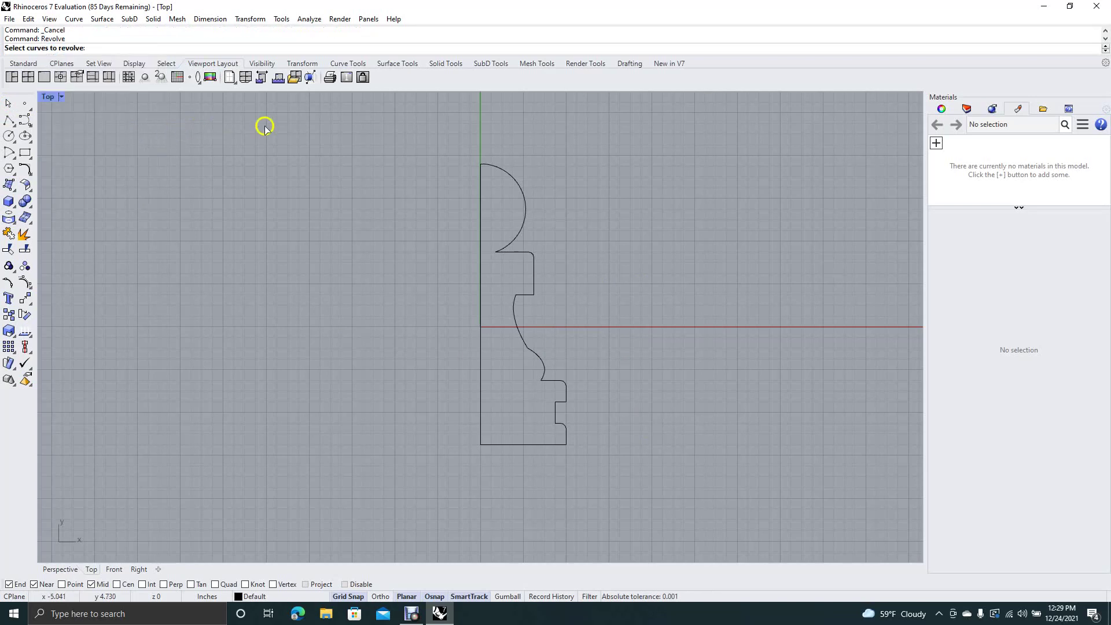
{"action": "left_click_drag", "start_coordinate": [407, 137], "coordinate": [626, 508]}
{"action": "right_click", "coordinate": [370, 418]}
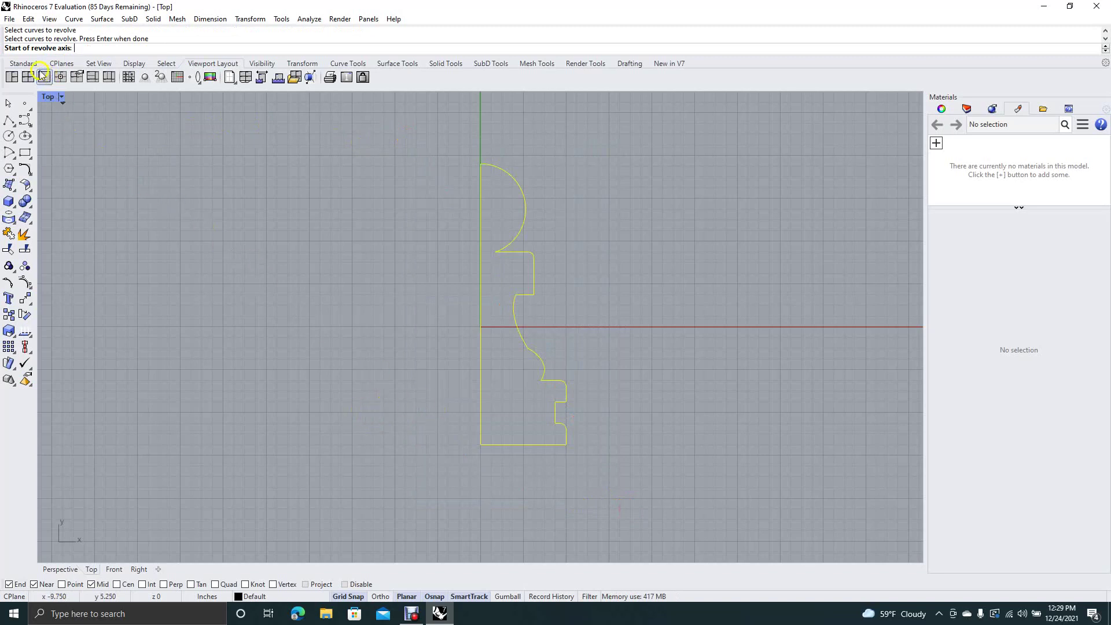
{"action": "left_click", "coordinate": [478, 439]}
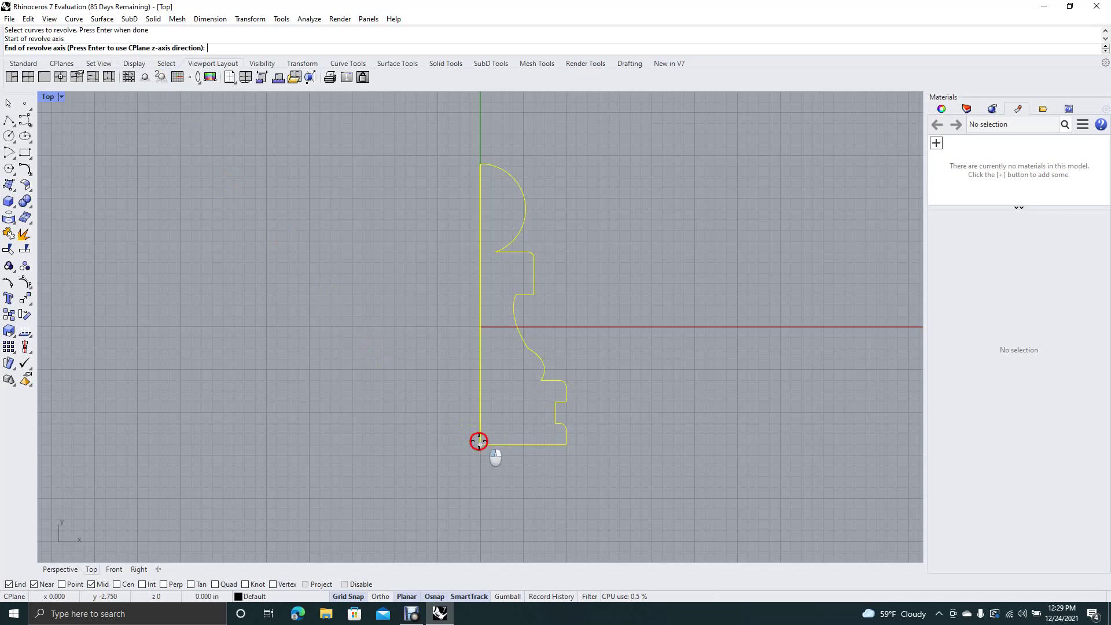
{"action": "left_click", "coordinate": [479, 170]}
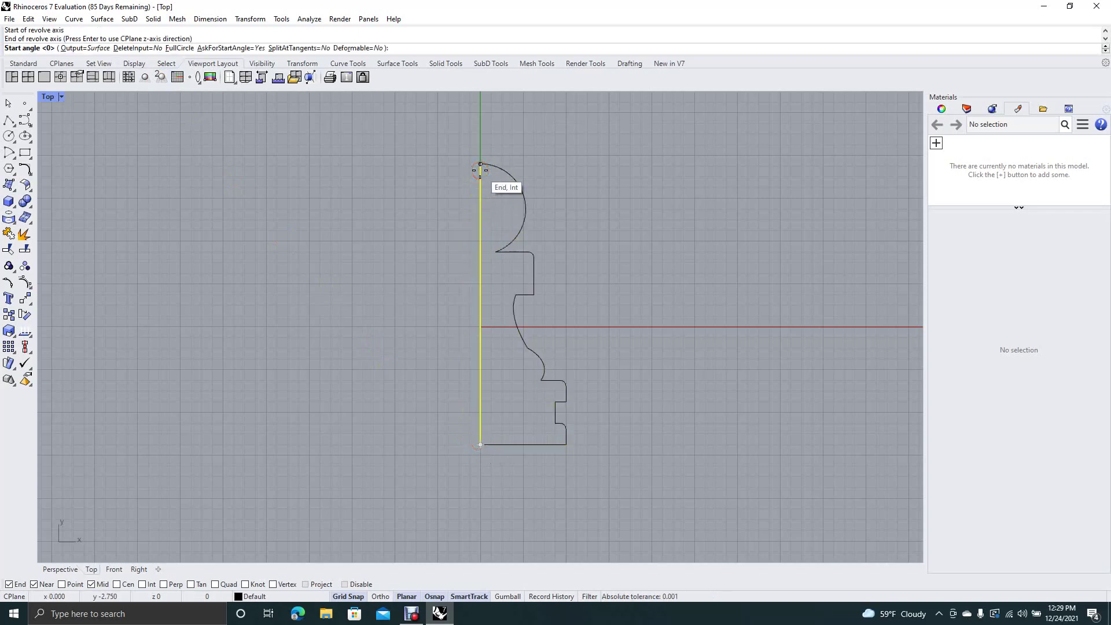
{"action": "key", "text": "Return"}
{"action": "key", "text": "Return"}
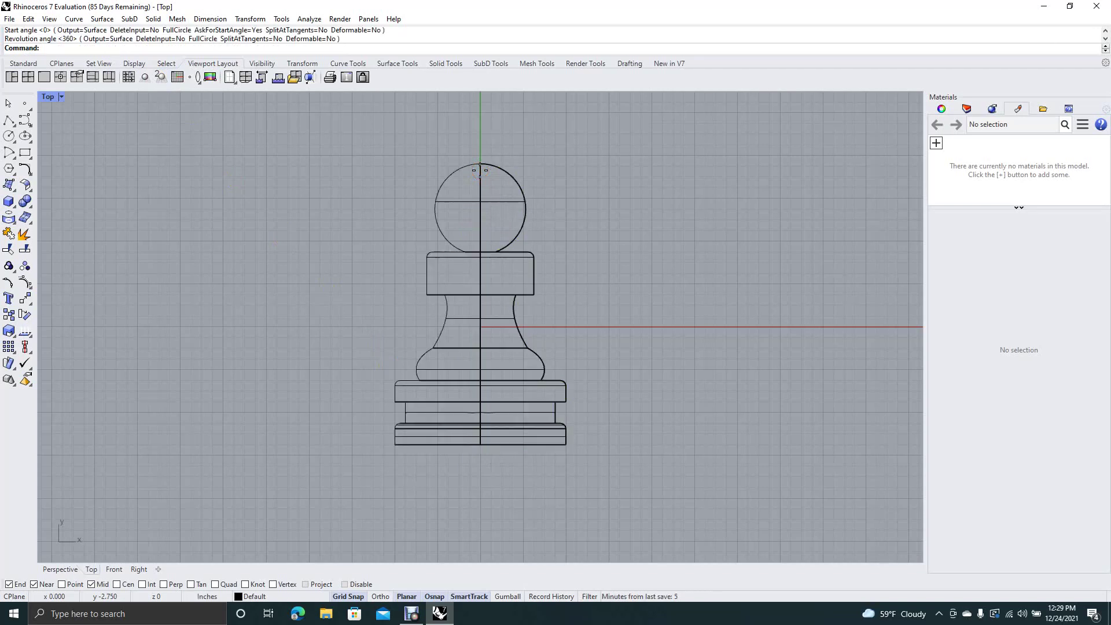
Restore the four-viewport layout and orbit the Perspective view to stand the pawn upright.
{"action": "left_click", "coordinate": [8, 102]}
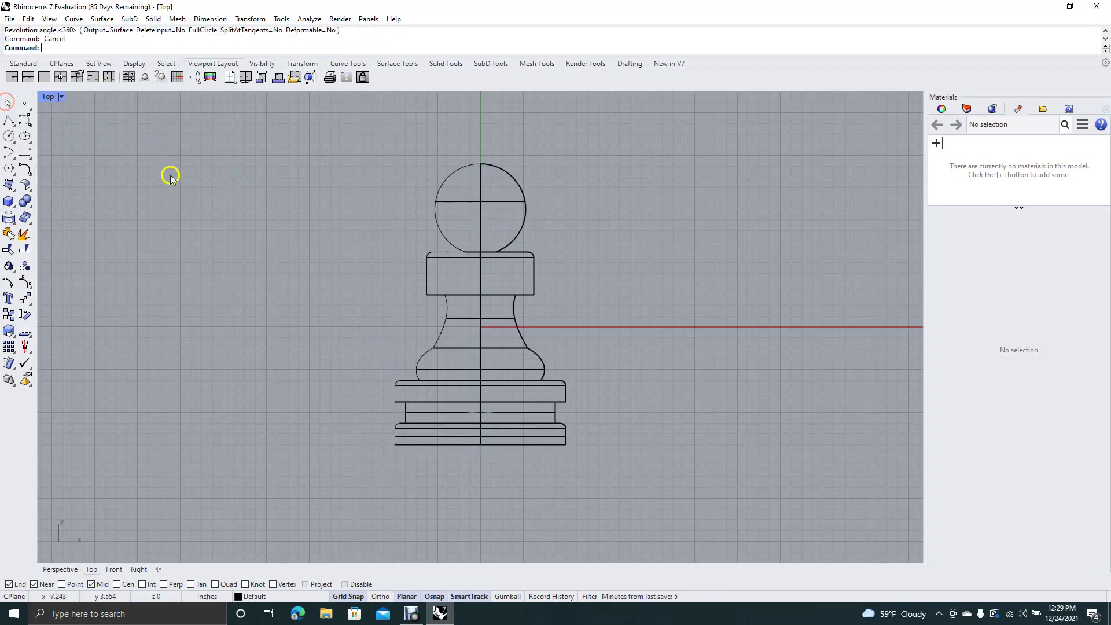
{"action": "left_click", "coordinate": [170, 176]}
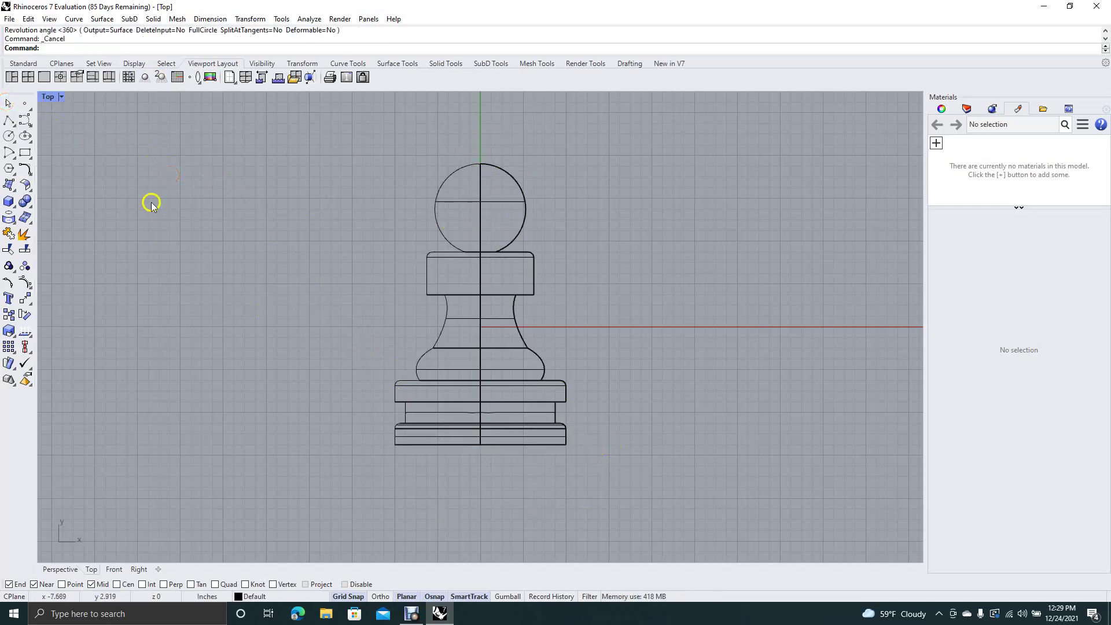
{"action": "left_click", "coordinate": [45, 79]}
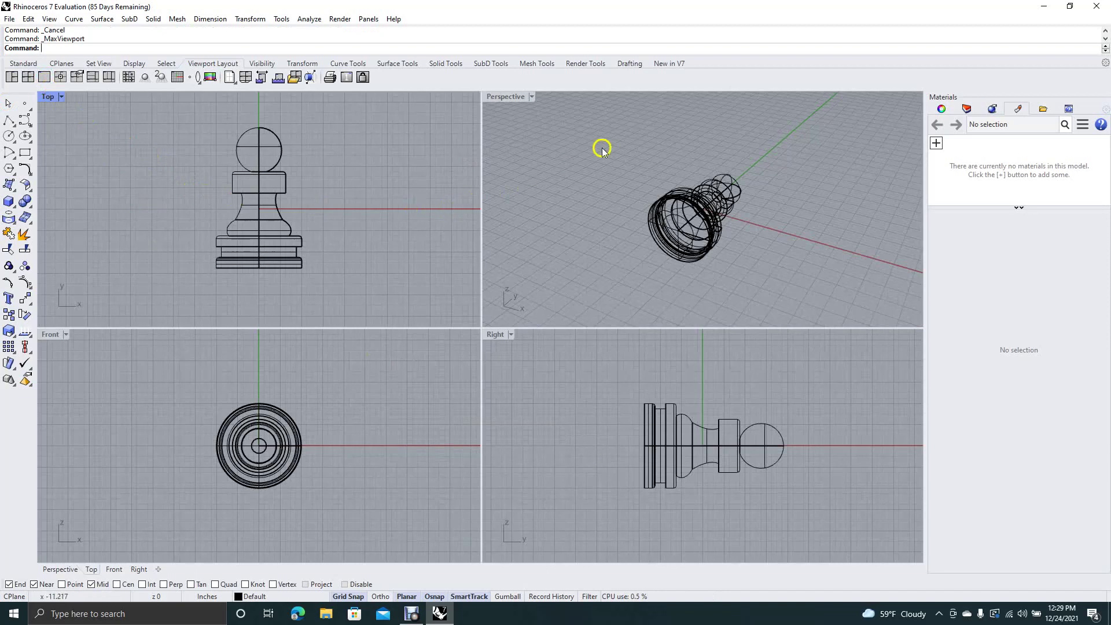
{"action": "right_click_drag", "start_coordinate": [601, 149], "coordinate": [644, 229]}
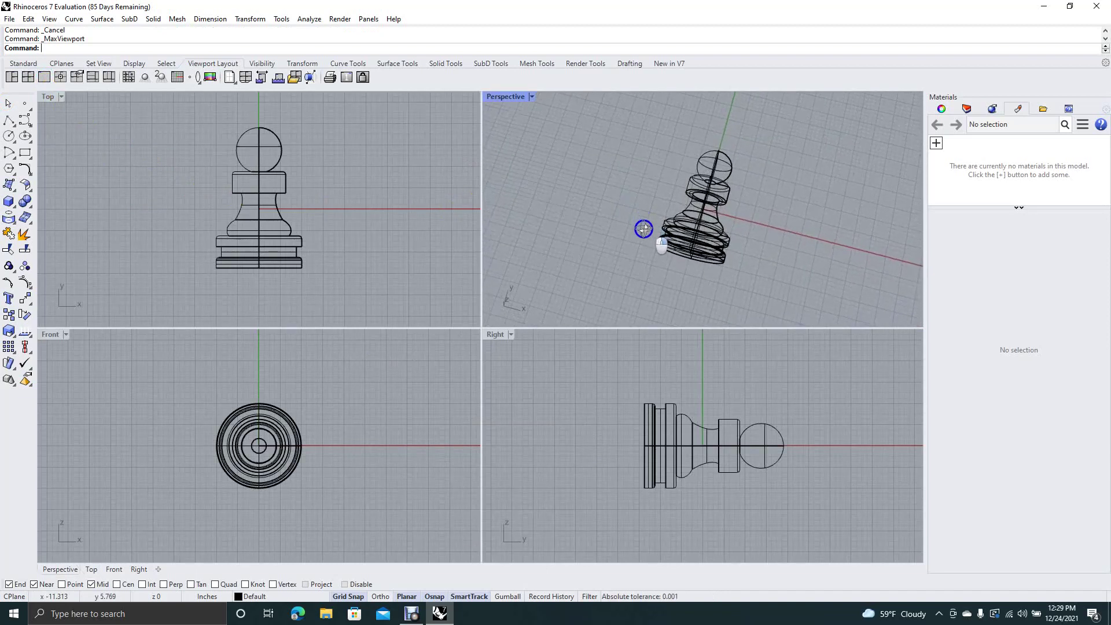
Set the Perspective view to Rendered display mode and orbit to a more upright angle.
{"action": "left_click", "coordinate": [50, 19]}
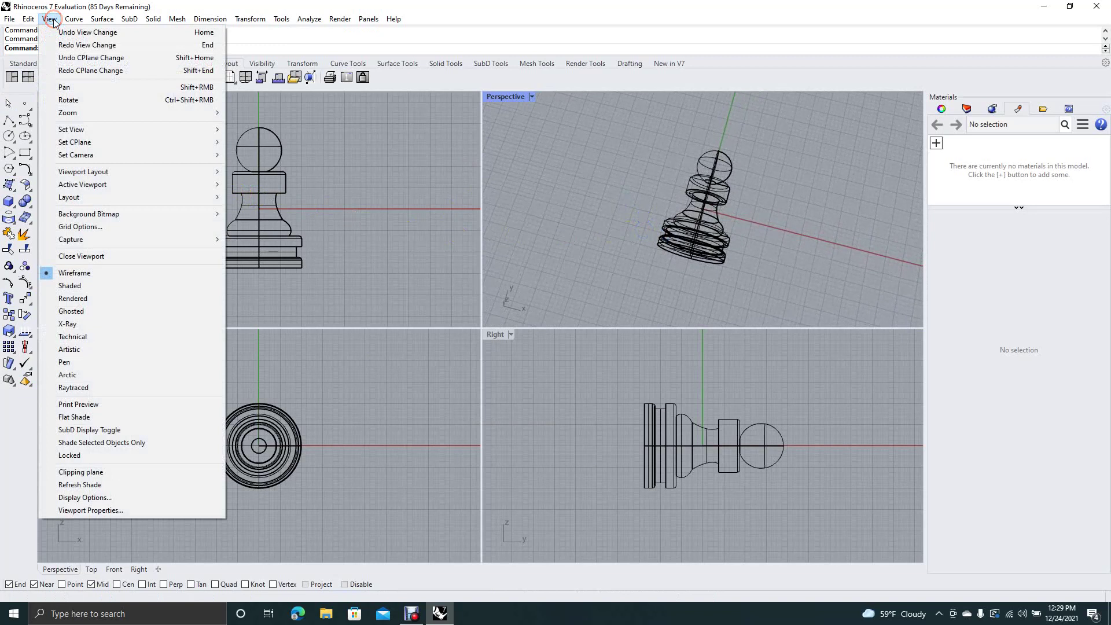
{"action": "left_click", "coordinate": [86, 298]}
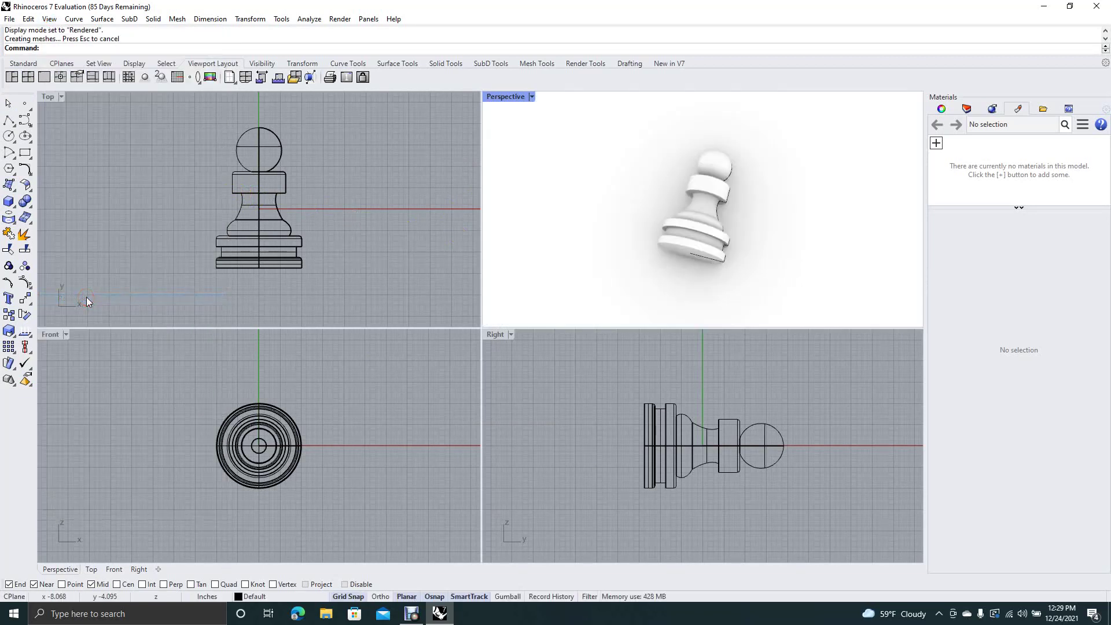
{"action": "right_click_drag", "start_coordinate": [607, 155], "coordinate": [629, 182]}
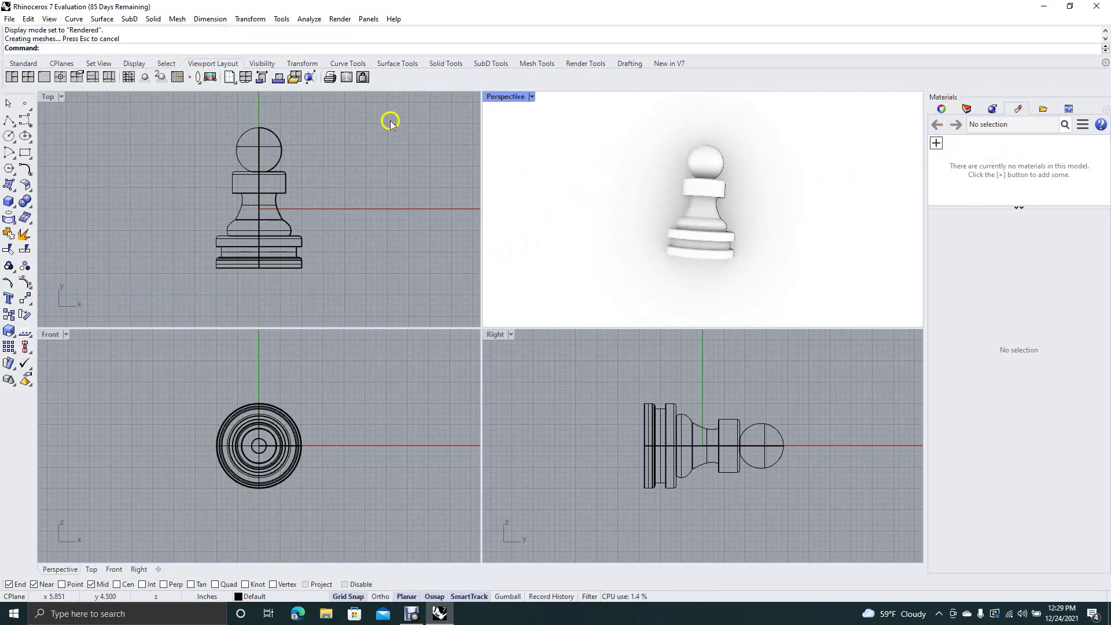
{"action": "left_click", "coordinate": [368, 20]}
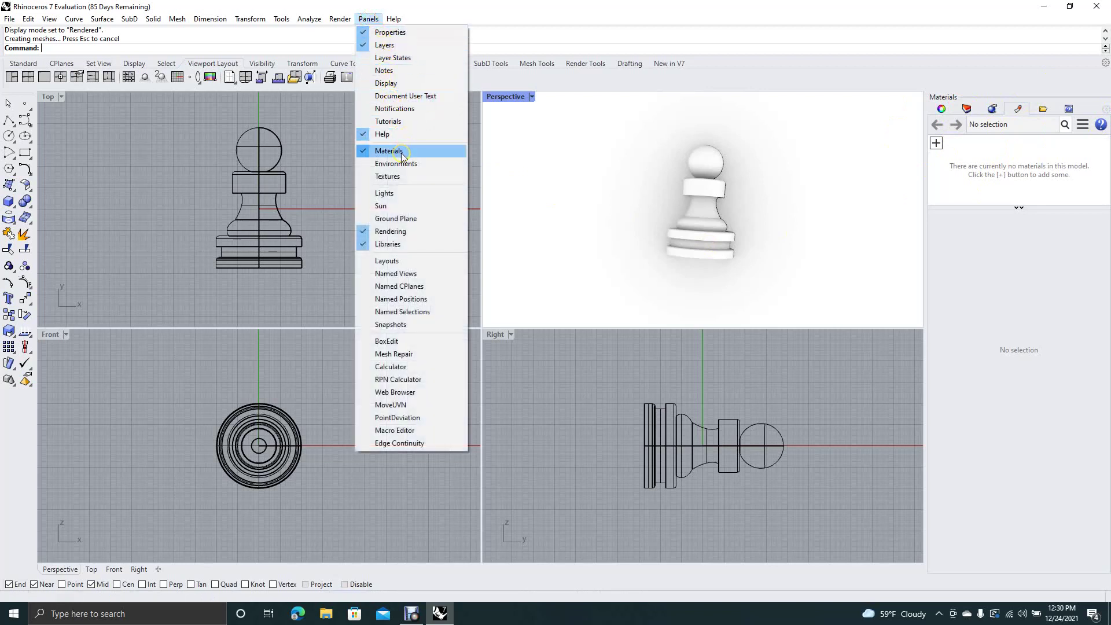
{"action": "left_click", "coordinate": [442, 10]}
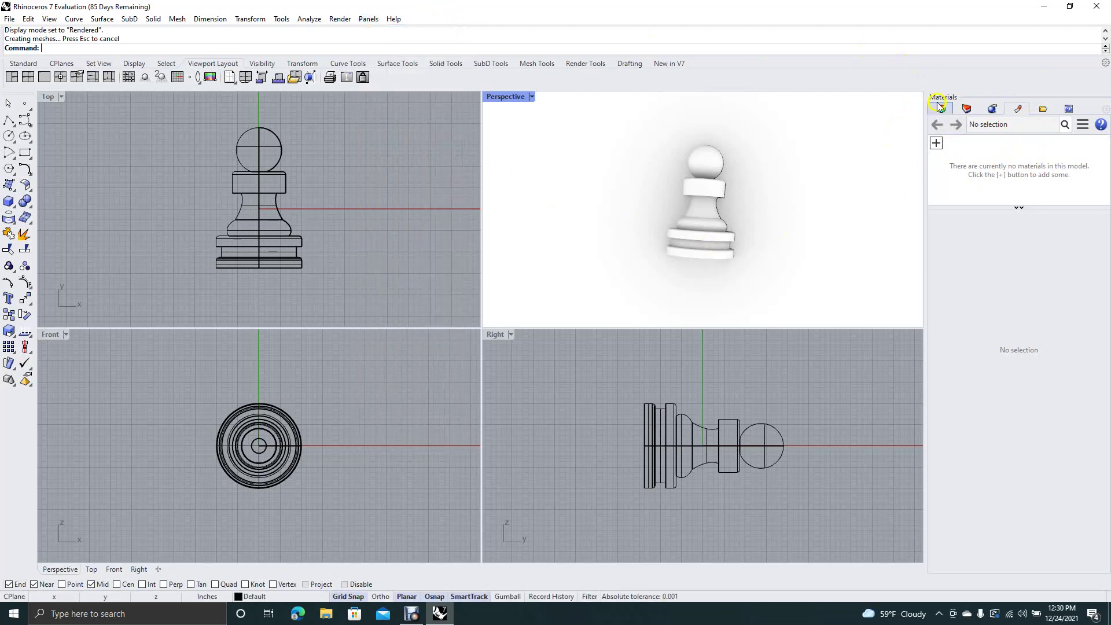
Import the Satin Blue Anodized Aluminum material from the Metal > Satin library.
{"action": "left_click", "coordinate": [938, 144]}
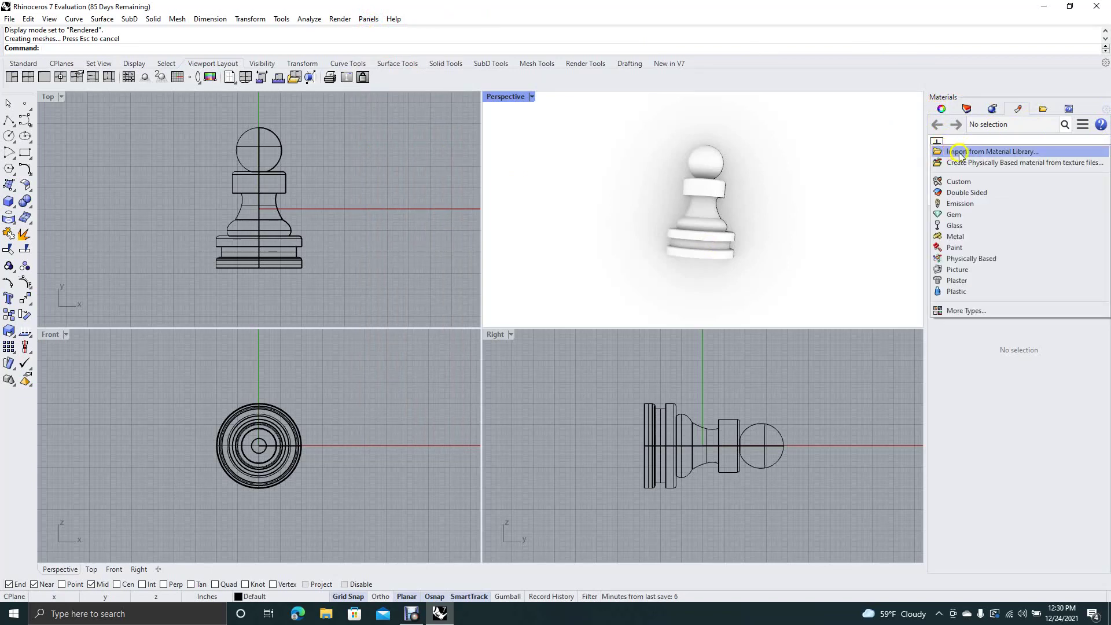
{"action": "left_click", "coordinate": [958, 152]}
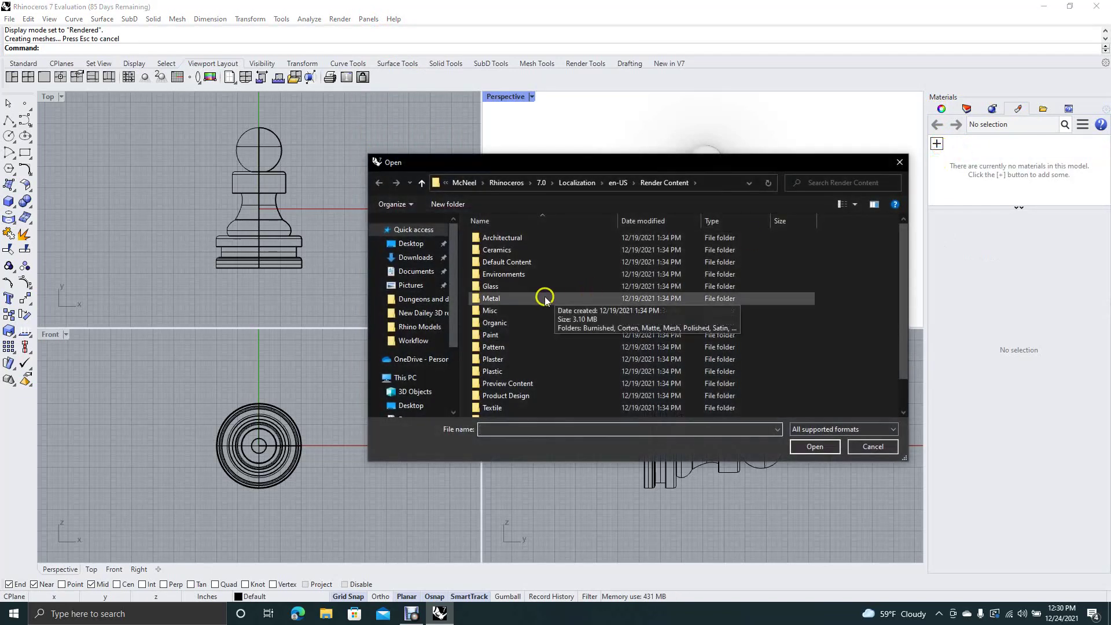
{"action": "double_click", "coordinate": [504, 300]}
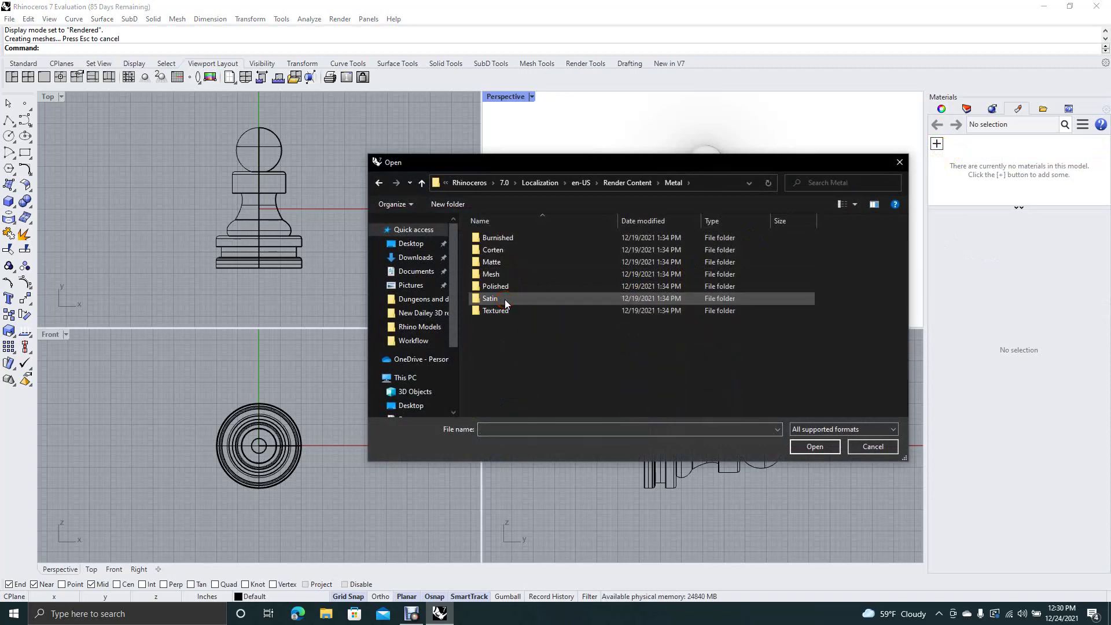
{"action": "double_click", "coordinate": [504, 301]}
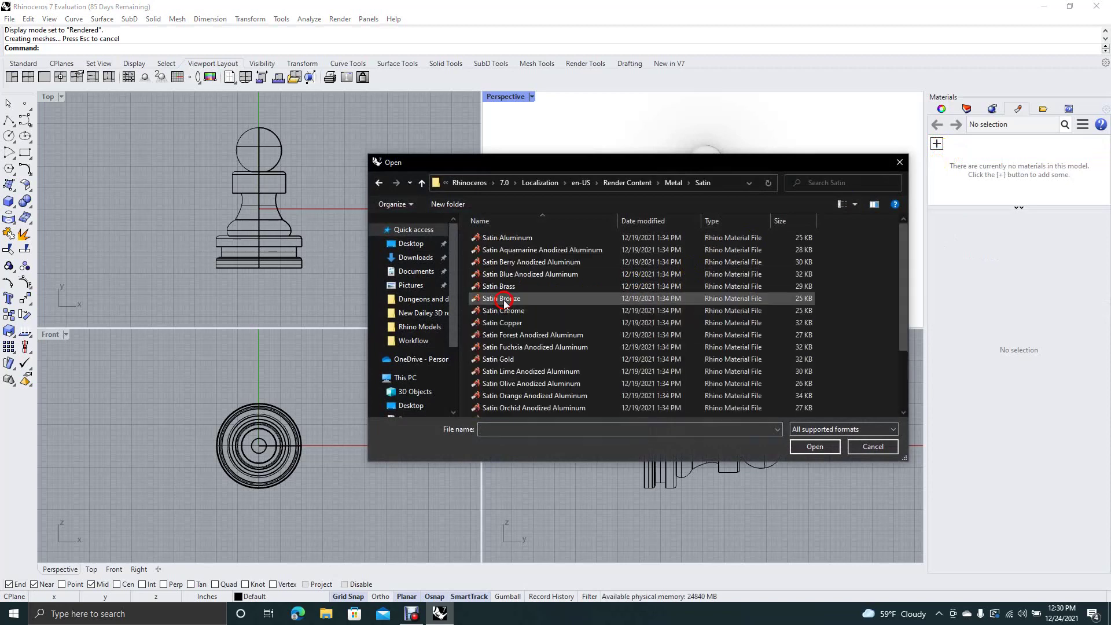
{"action": "double_click", "coordinate": [531, 273]}
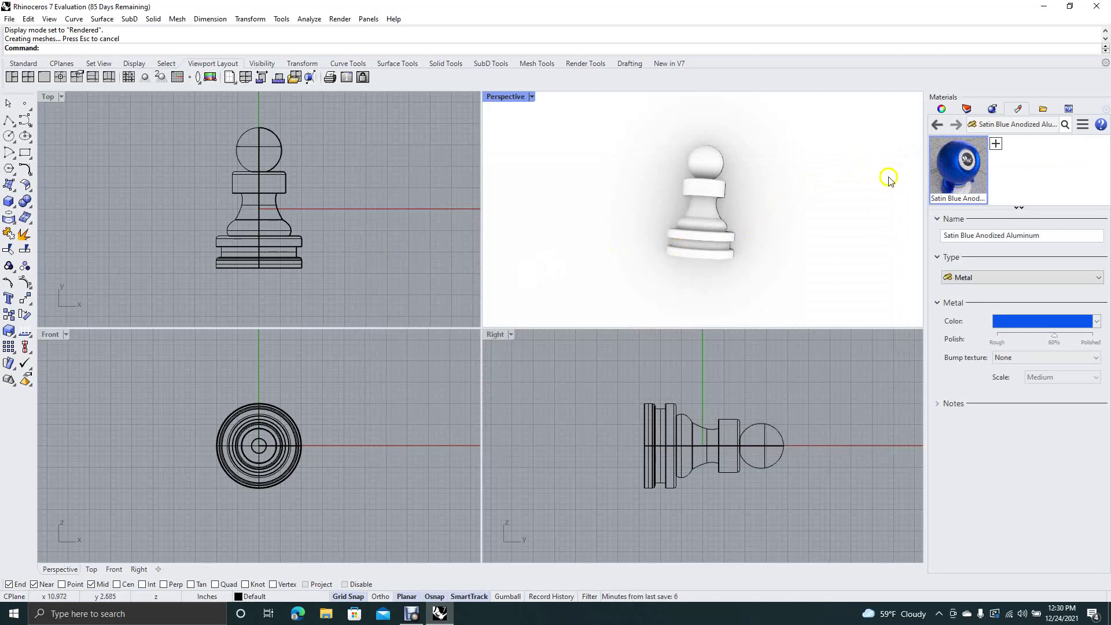
Apply the satin blue material to the pawn's collar and head.
{"action": "left_click_drag", "start_coordinate": [957, 165], "coordinate": [773, 183]}
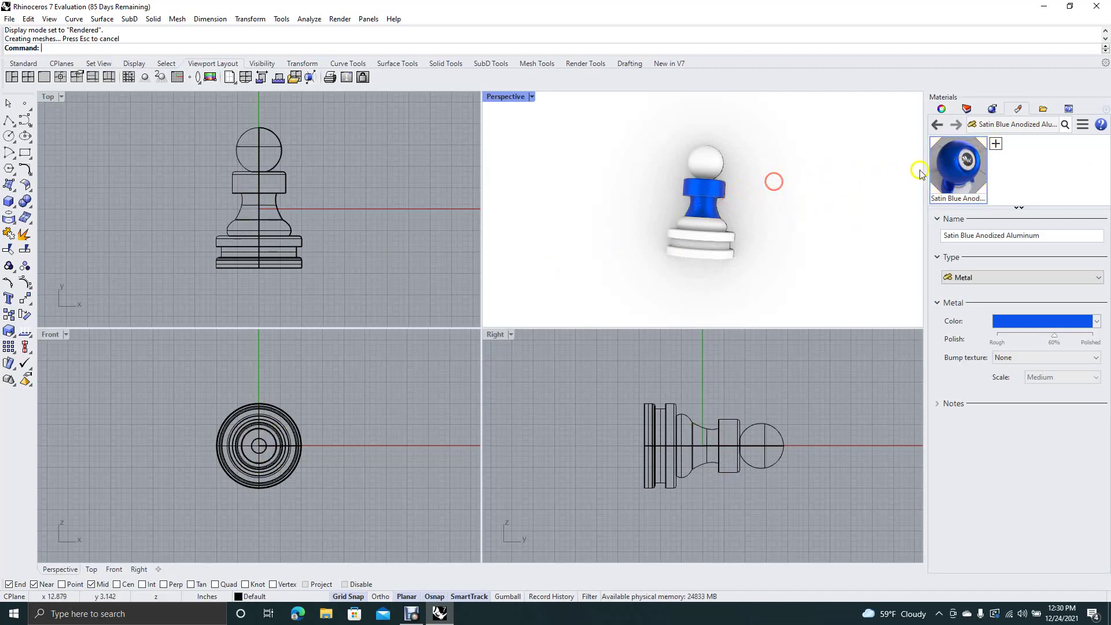
{"action": "left_click_drag", "start_coordinate": [959, 164], "coordinate": [714, 168]}
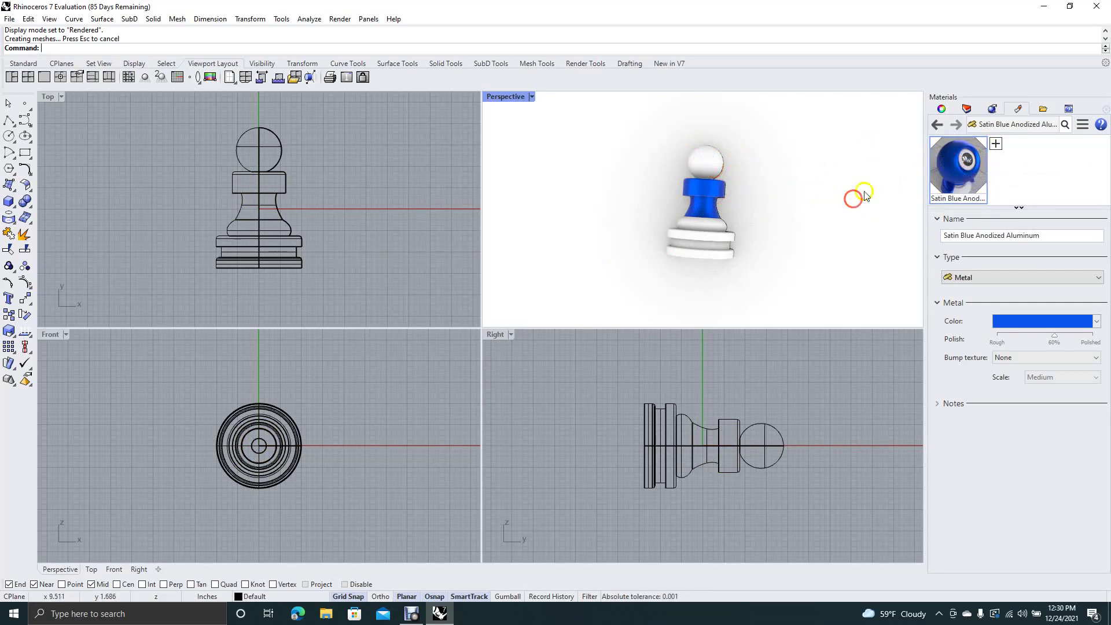
{"action": "left_click_drag", "start_coordinate": [959, 168], "coordinate": [716, 162]}
{"action": "left_click", "coordinate": [855, 177]}
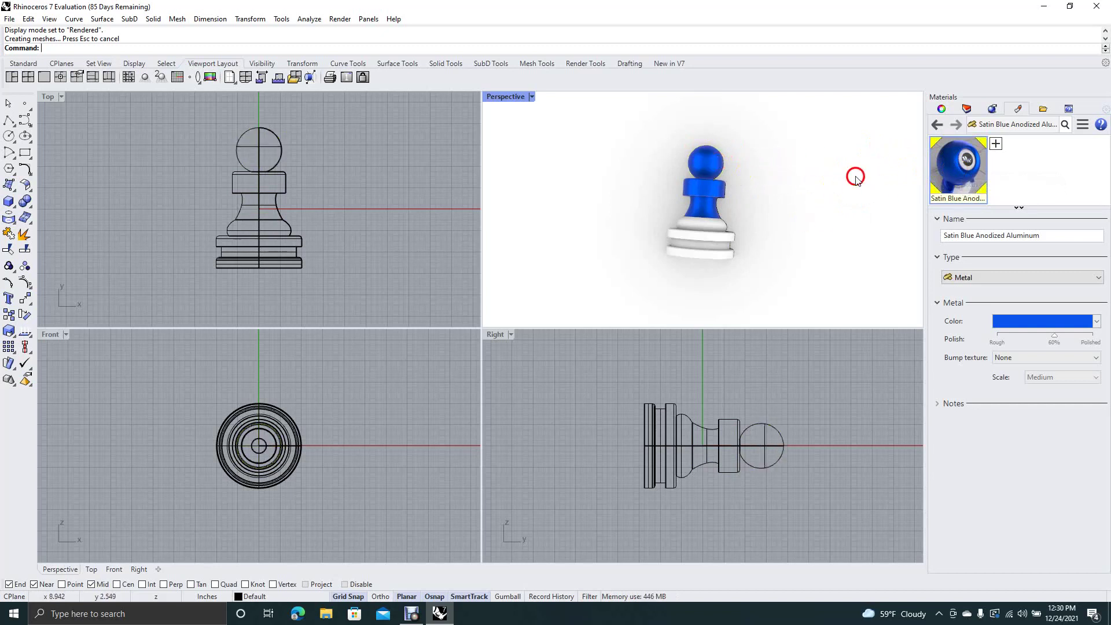
Apply the satin blue material to the pawn's base rings and maximize the Perspective view.
{"action": "left_click_drag", "start_coordinate": [948, 171], "coordinate": [792, 212]}
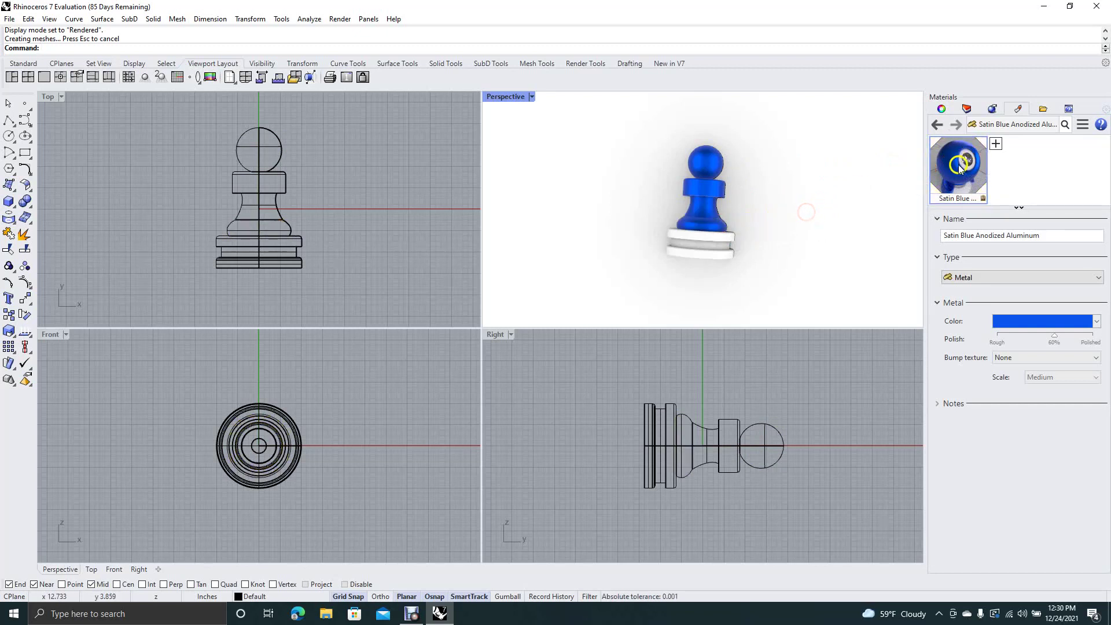
{"action": "left_click_drag", "start_coordinate": [965, 174], "coordinate": [735, 238]}
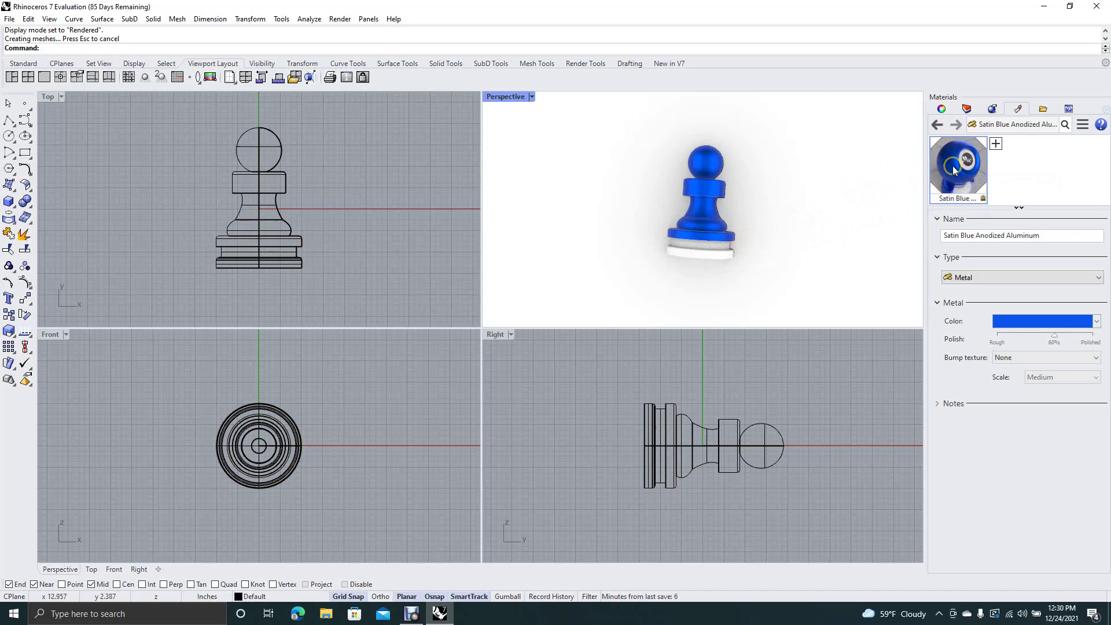
{"action": "left_click_drag", "start_coordinate": [958, 167], "coordinate": [803, 209]}
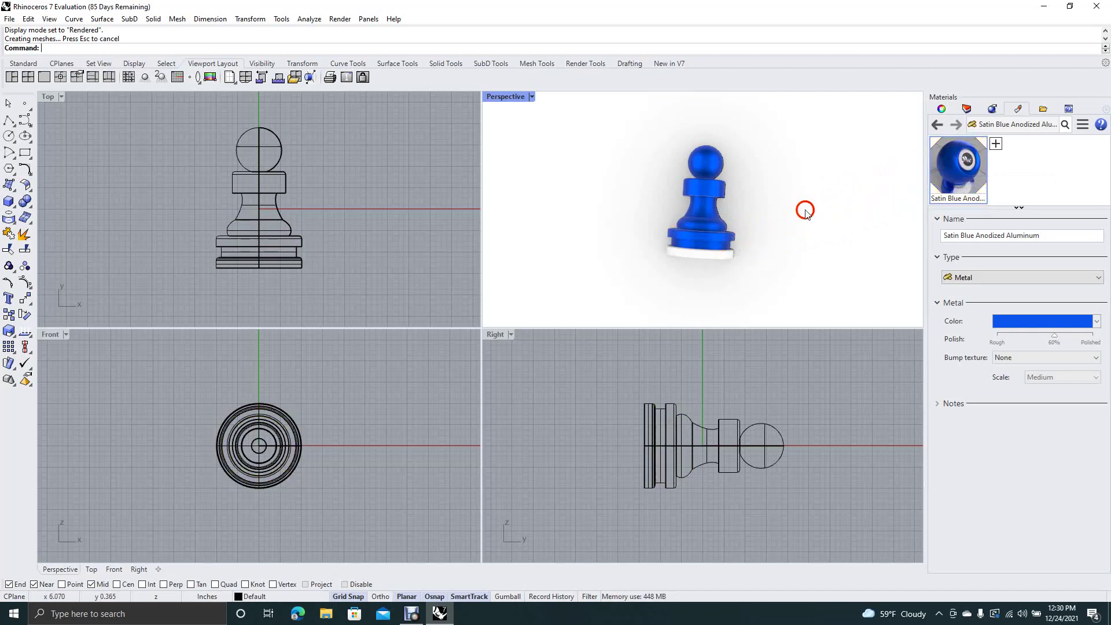
{"action": "left_click_drag", "start_coordinate": [958, 167], "coordinate": [723, 254]}
{"action": "left_click_drag", "start_coordinate": [956, 166], "coordinate": [747, 244]}
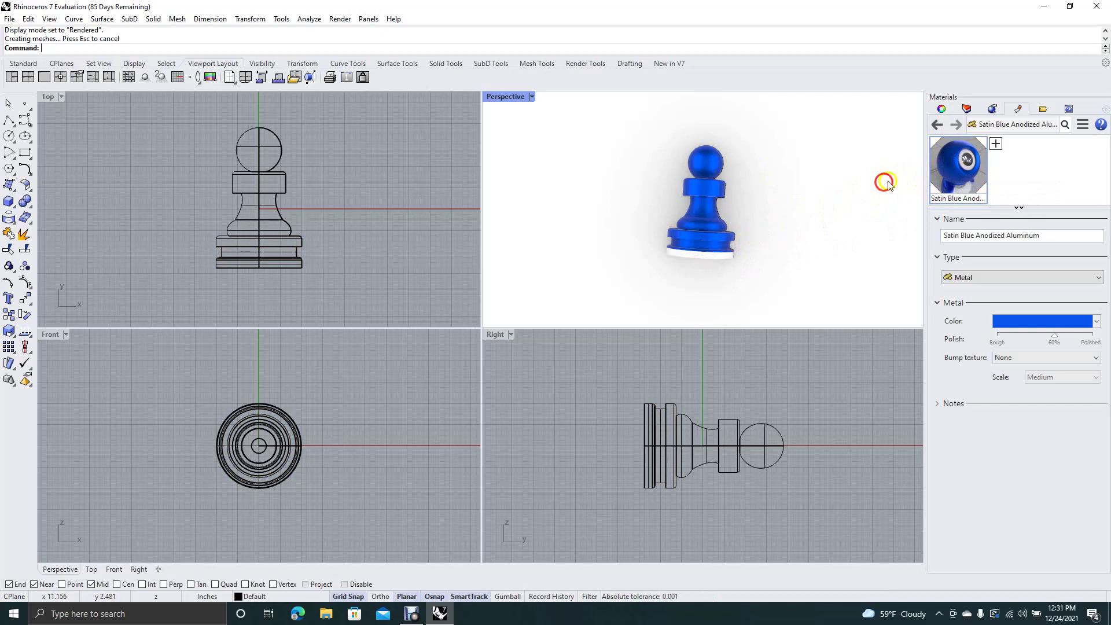
{"action": "left_click_drag", "start_coordinate": [952, 169], "coordinate": [728, 254]}
{"action": "mouse_move", "coordinate": [791, 211]}
{"action": "right_mouse_down"}
{"action": "mouse_move", "coordinate": [792, 261]}
{"action": "mouse_move", "coordinate": [791, 200]}
{"action": "mouse_move", "coordinate": [804, 179]}
{"action": "mouse_move", "coordinate": [792, 228]}
{"action": "right_mouse_up"}
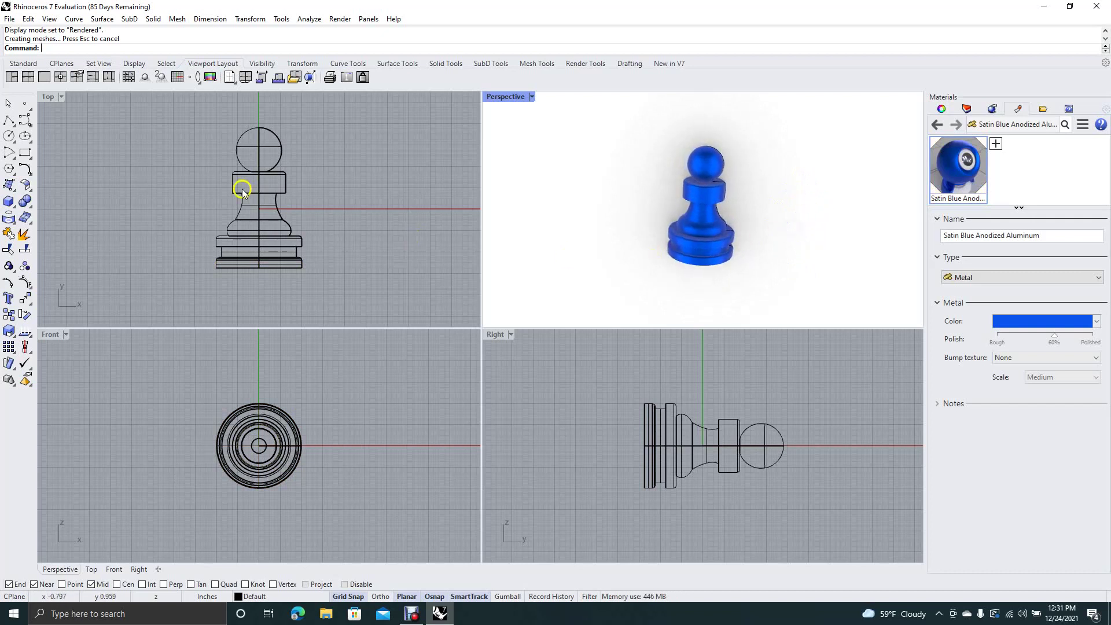
{"action": "left_click", "coordinate": [44, 77]}
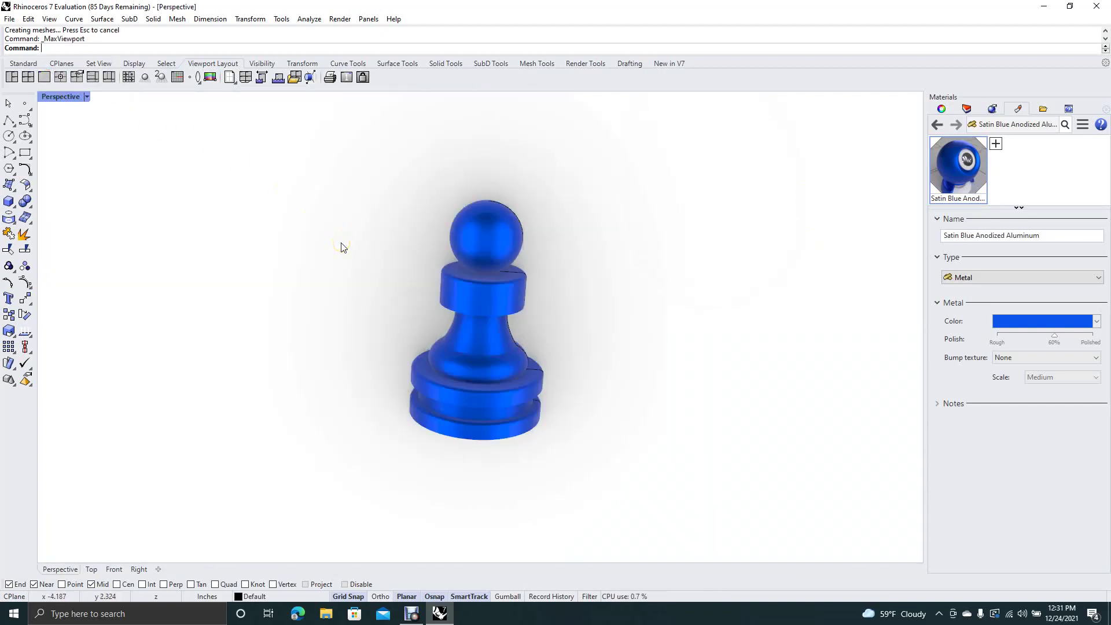
Select everything and scale the pawn up using a base point and two reference points.
{"action": "key", "text": "ctrl+a"}
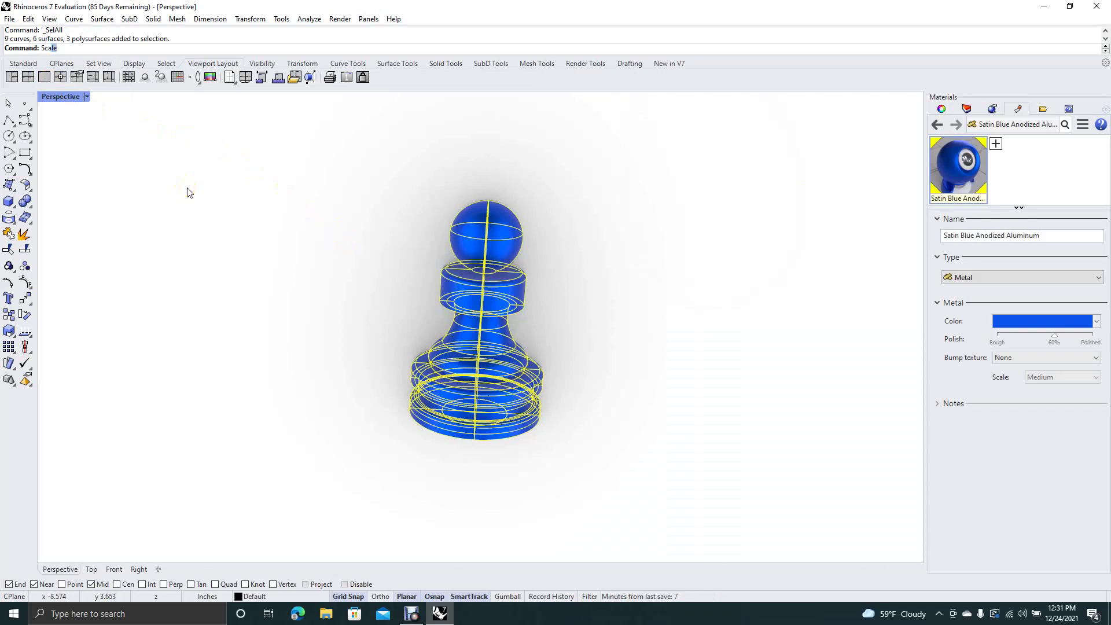
{"action": "type", "text": "le"}
{"action": "key", "text": "Return"}
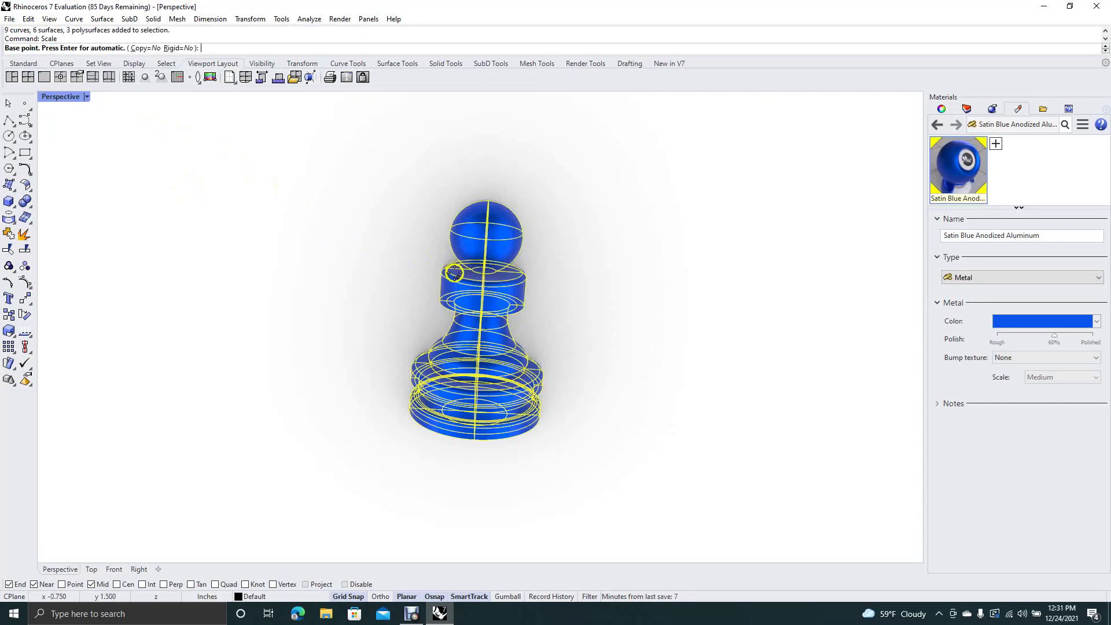
{"action": "left_click", "coordinate": [459, 282]}
{"action": "left_click", "coordinate": [453, 301]}
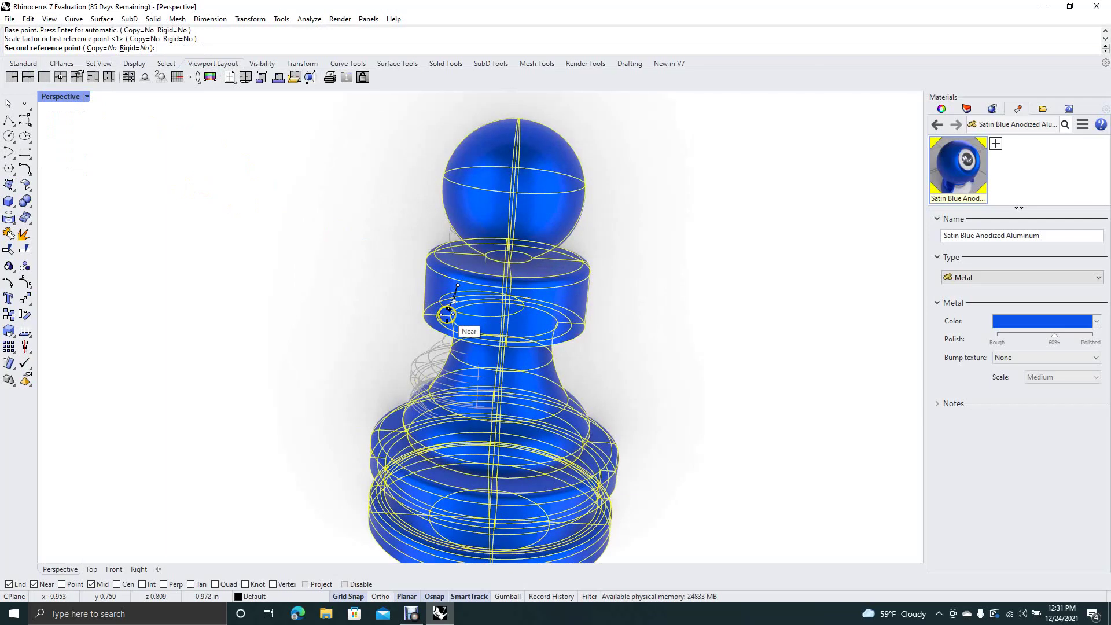
{"action": "left_click", "coordinate": [450, 311]}
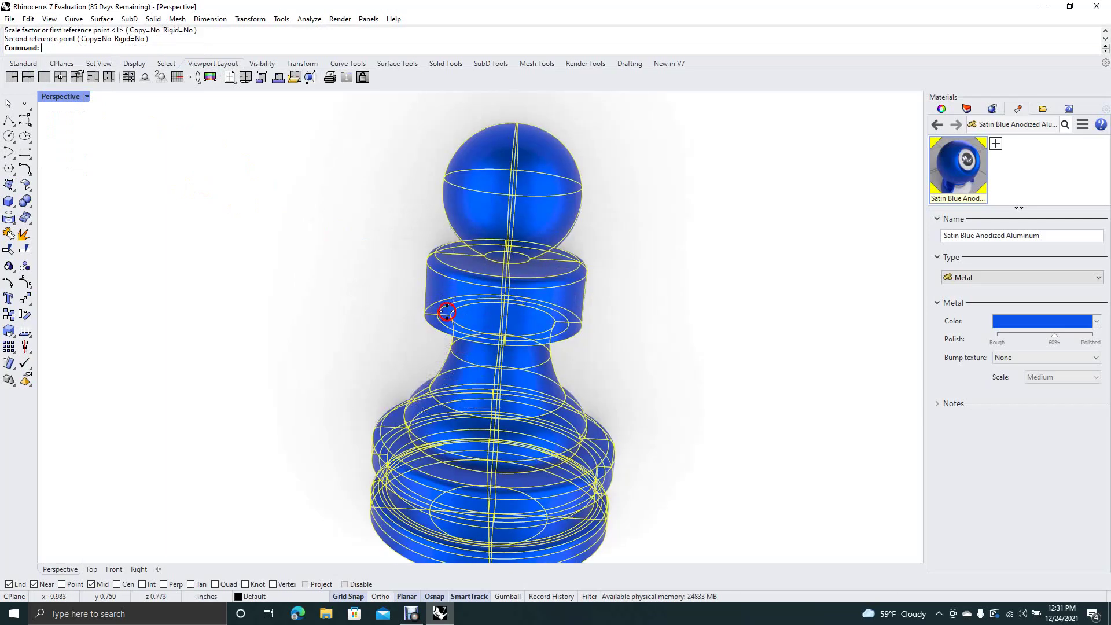
{"action": "left_click", "coordinate": [363, 272]}
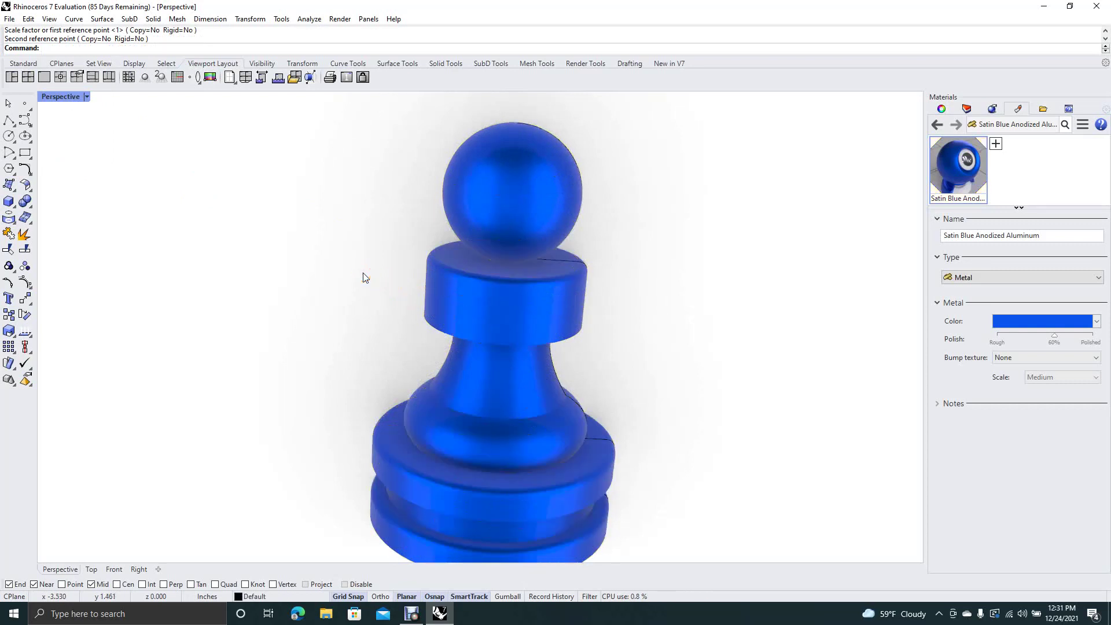
Orbit the view upright, then move the whole pawn up and left to centre it.
{"action": "right_click_drag", "start_coordinate": [345, 272], "coordinate": [349, 236]}
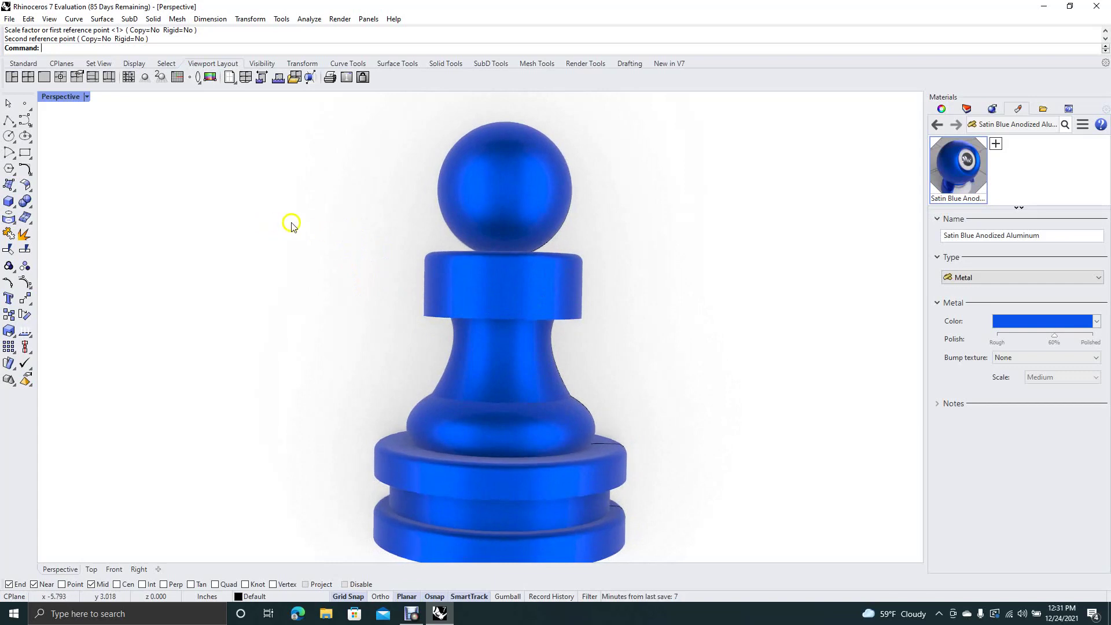
{"action": "right_click_drag", "start_coordinate": [301, 227], "coordinate": [300, 244]}
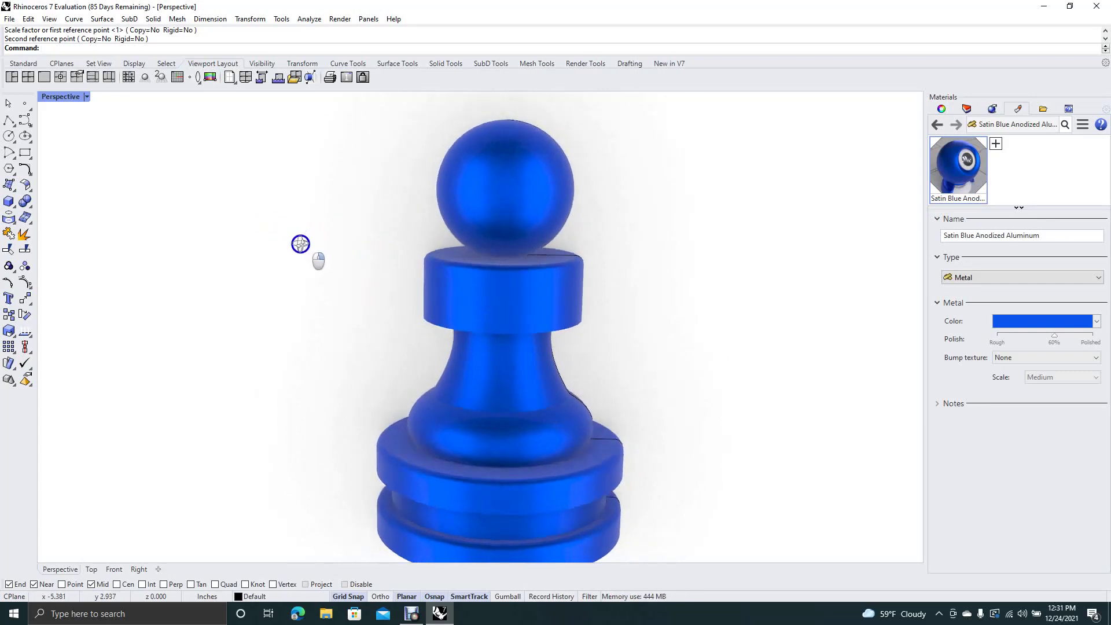
{"action": "left_click", "coordinate": [8, 102]}
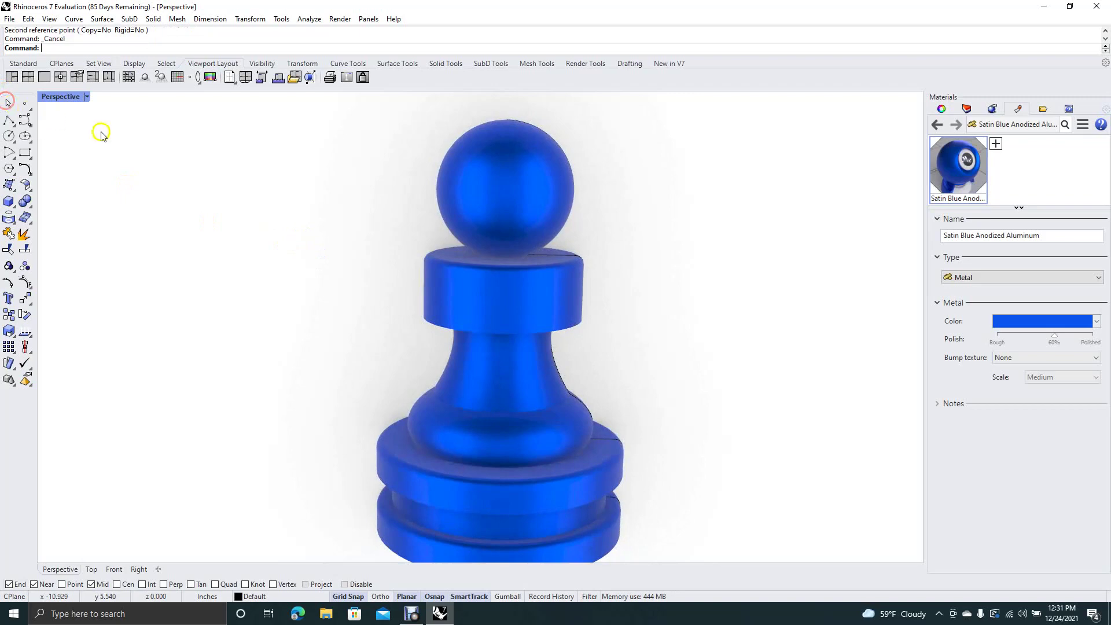
{"action": "key", "text": "ctrl+a"}
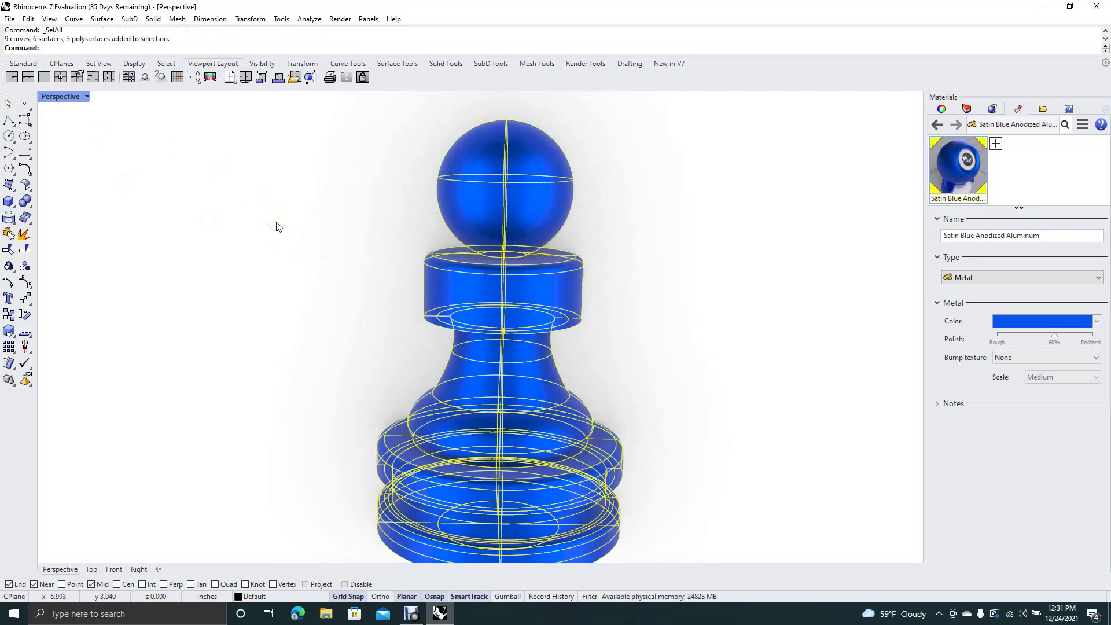
{"action": "left_click_drag", "start_coordinate": [491, 322], "coordinate": [472, 298]}
{"action": "left_click", "coordinate": [697, 287]}
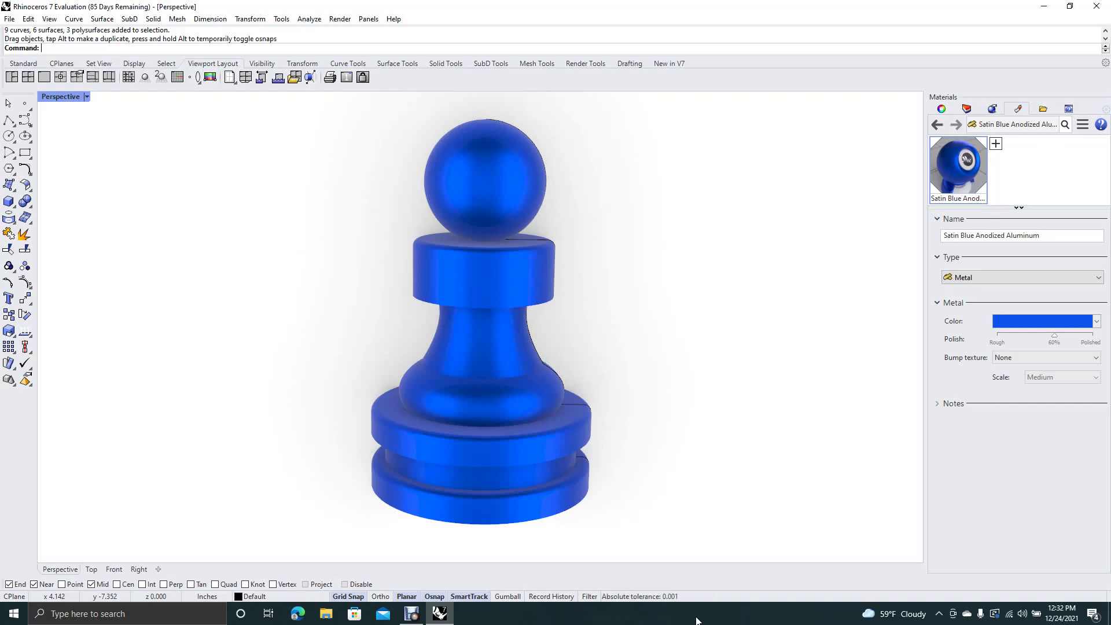
Snip a rectangular region around the rendered blue pawn to the clipboard.
{"action": "key", "text": "super+shift+s"}
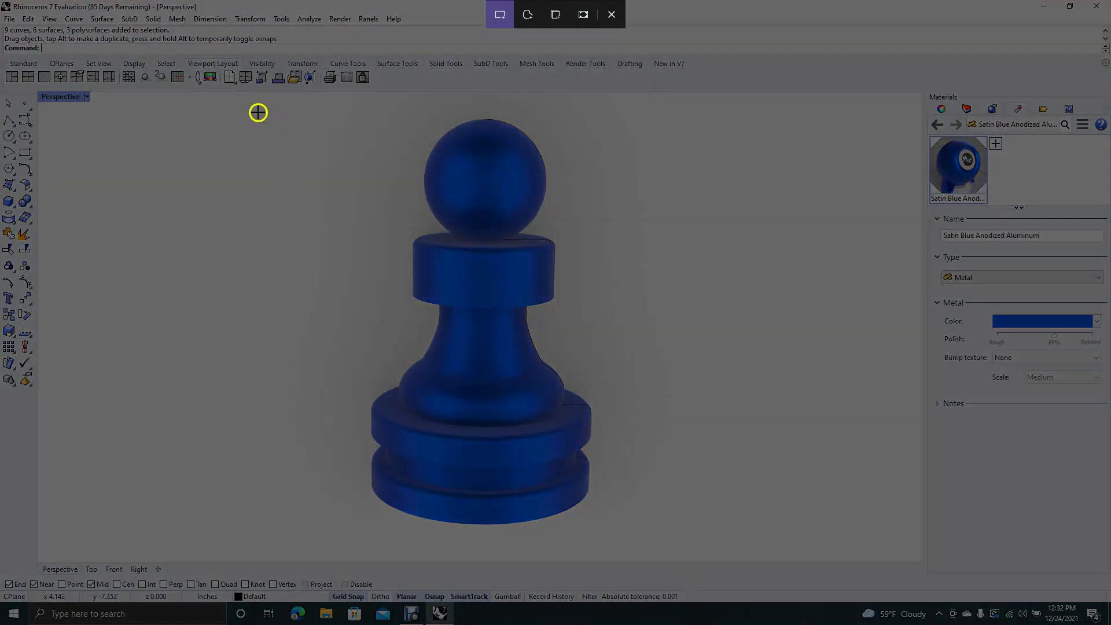
{"action": "left_click_drag", "start_coordinate": [249, 108], "coordinate": [722, 542]}
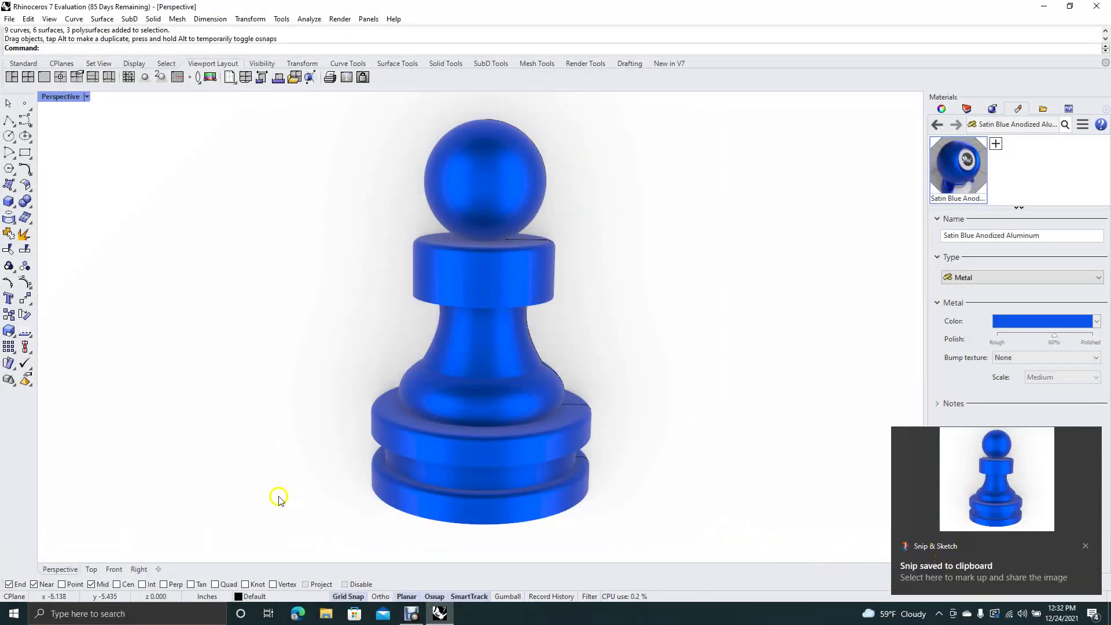
{"action": "left_click", "coordinate": [102, 615]}
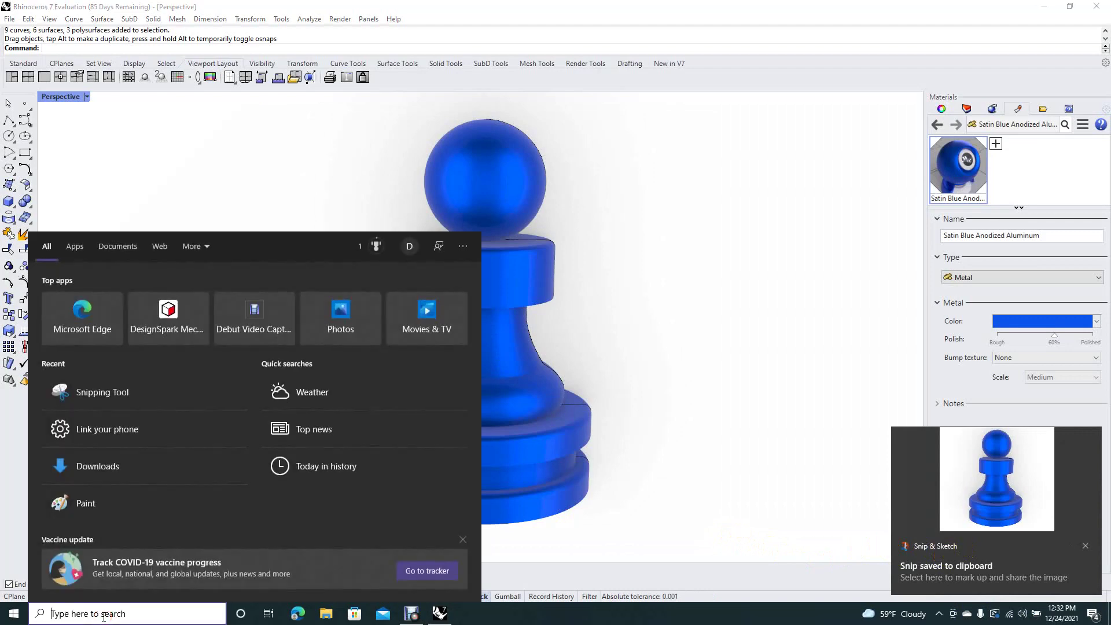
Launch Paint, paste the pawn snip and crop the canvas to it.
{"action": "left_click", "coordinate": [104, 506]}
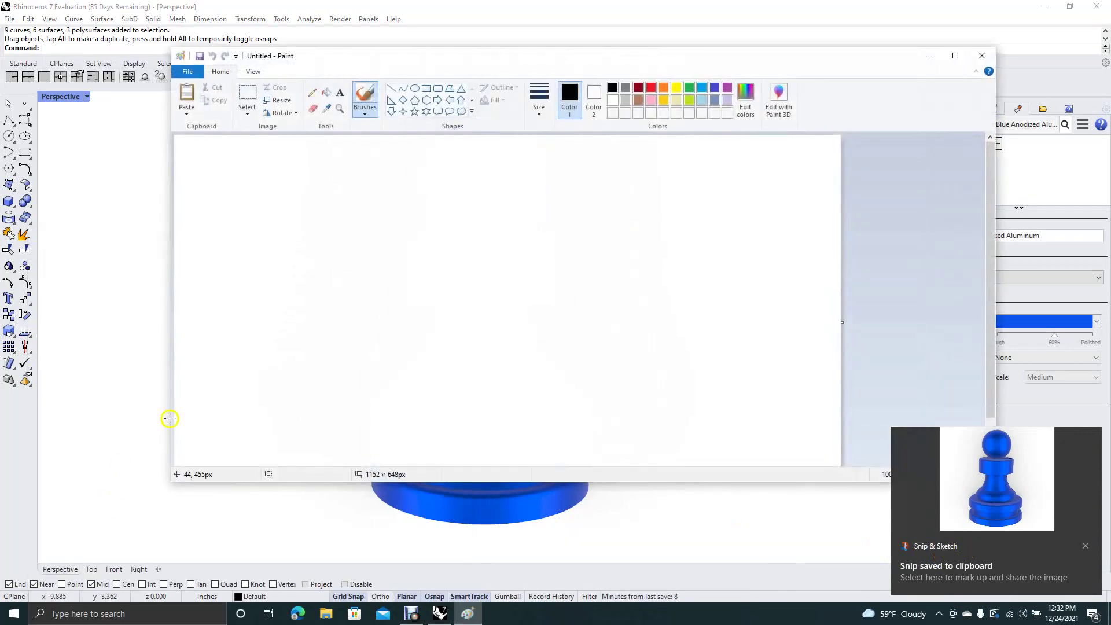
{"action": "key", "text": "ctrl+v"}
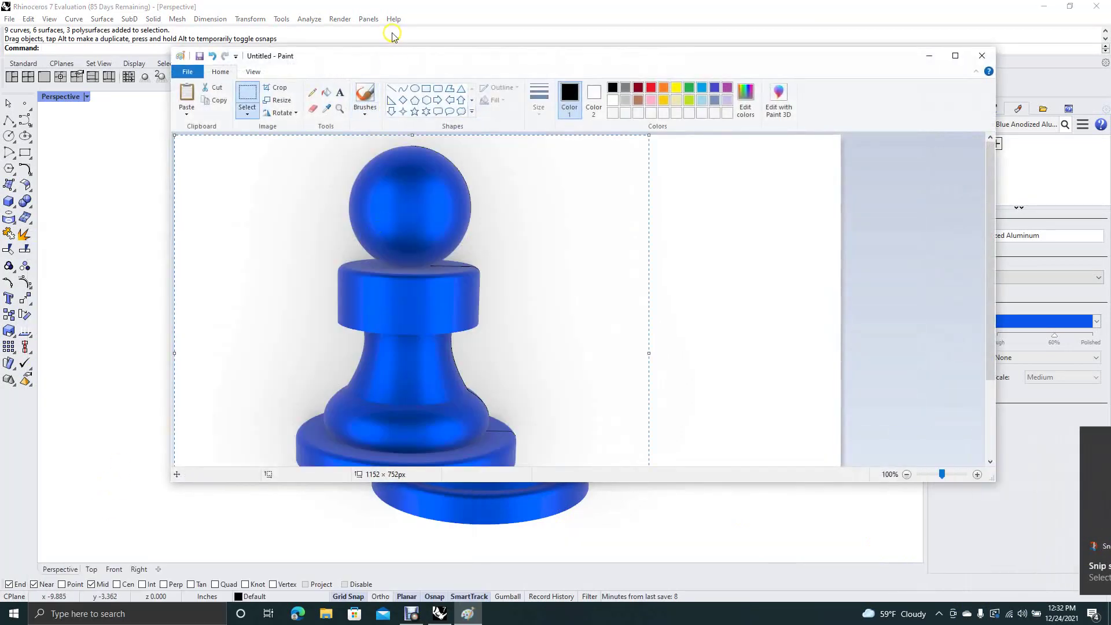
{"action": "left_click", "coordinate": [280, 90]}
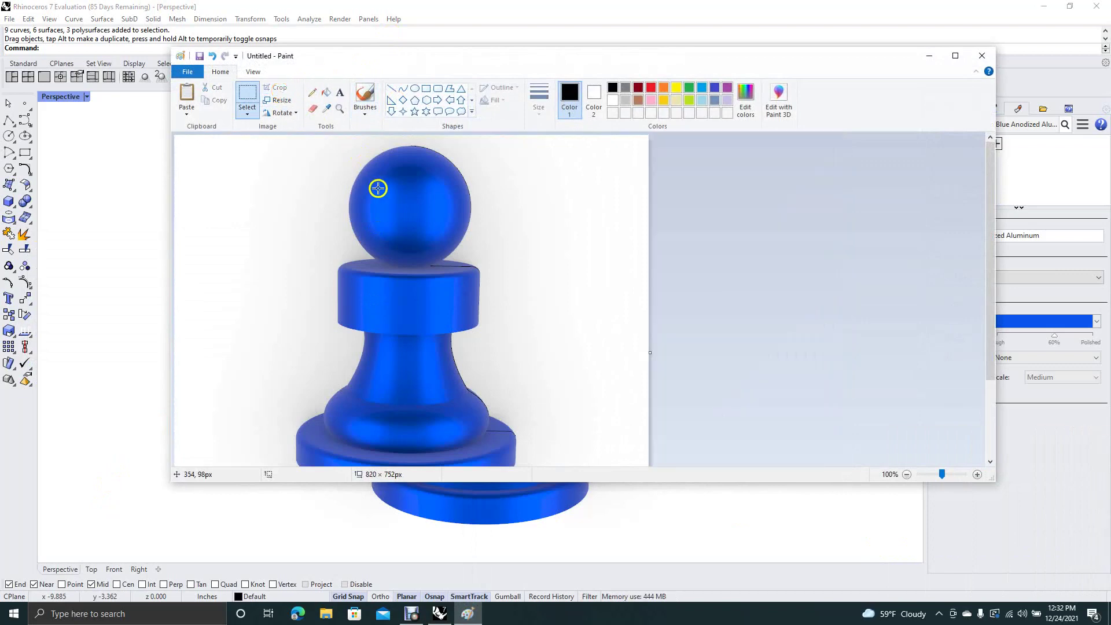
Save the image to the Desktop as the JPEG 'pond piece'.
{"action": "left_click", "coordinate": [191, 72]}
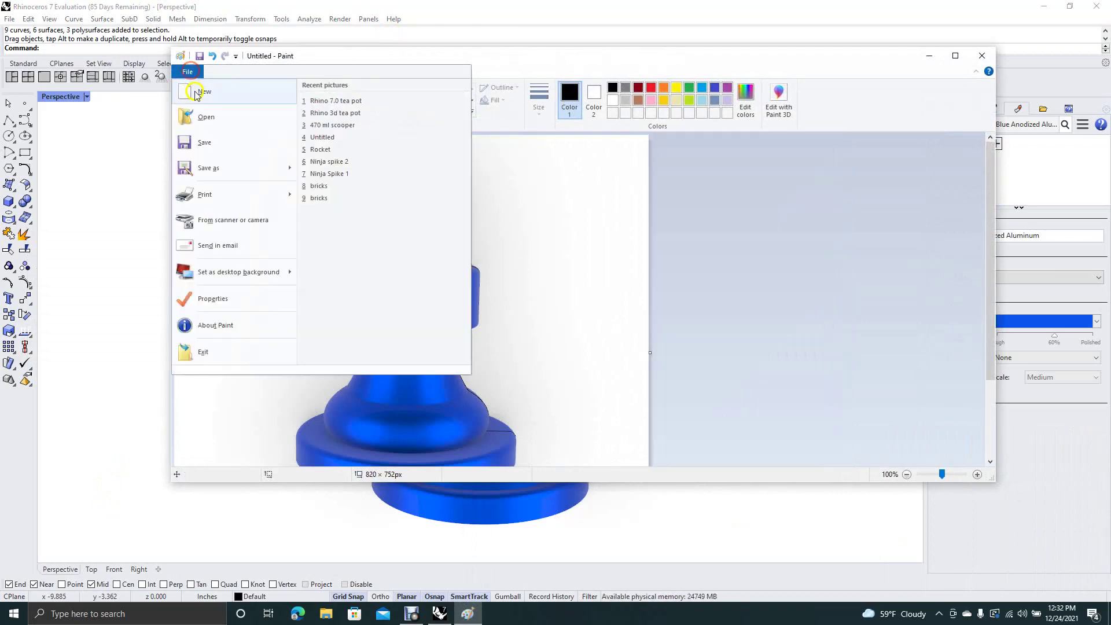
{"action": "left_click", "coordinate": [216, 165]}
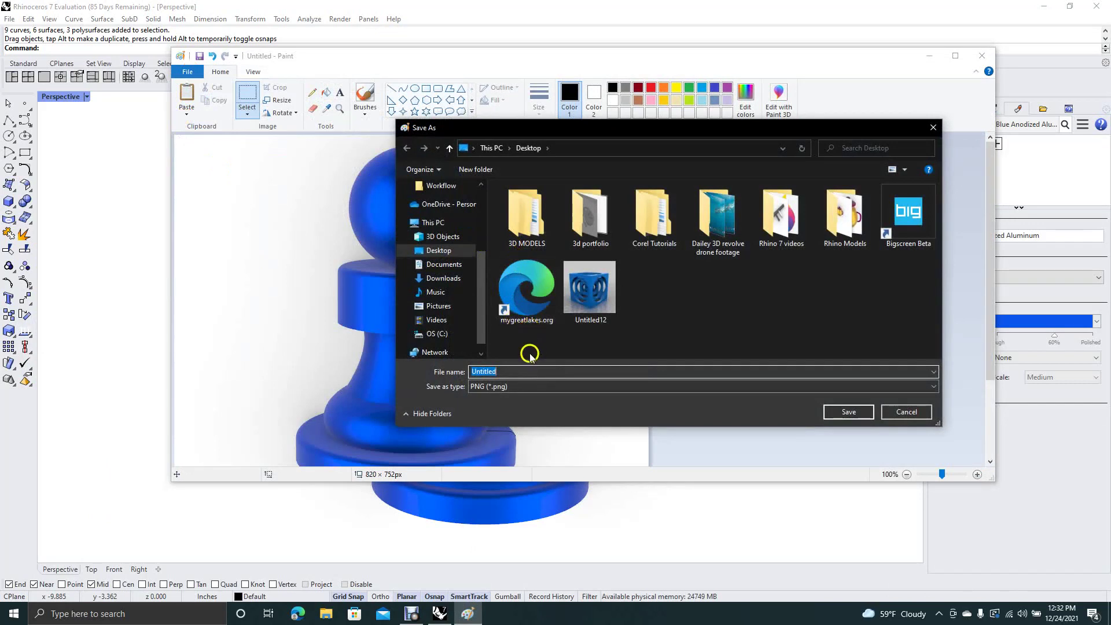
{"action": "left_click", "coordinate": [512, 386]}
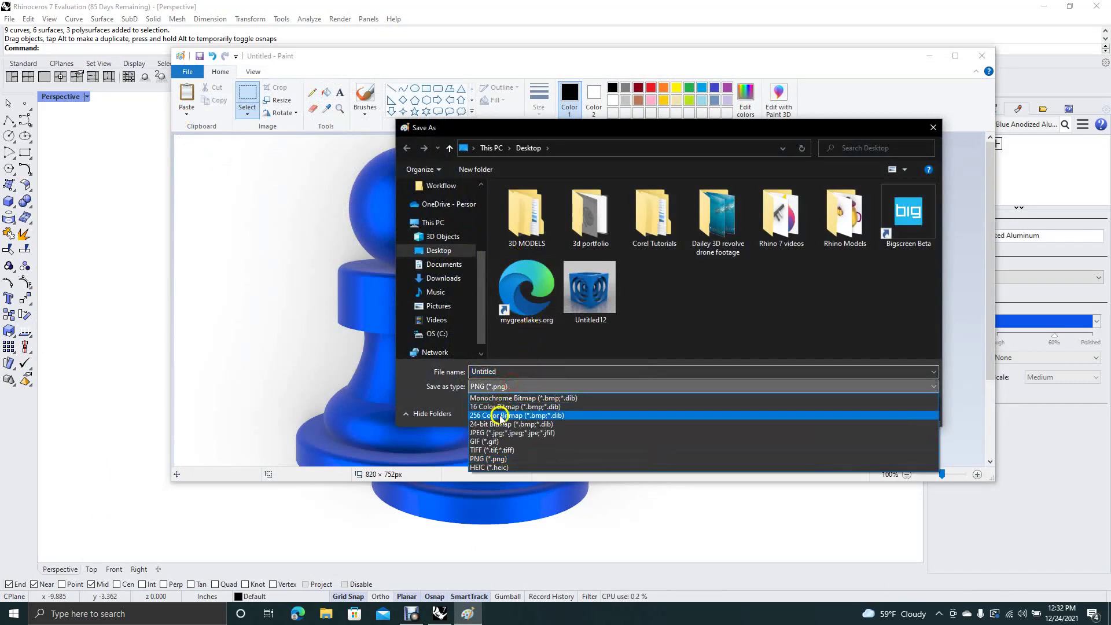
{"action": "left_click", "coordinate": [499, 432]}
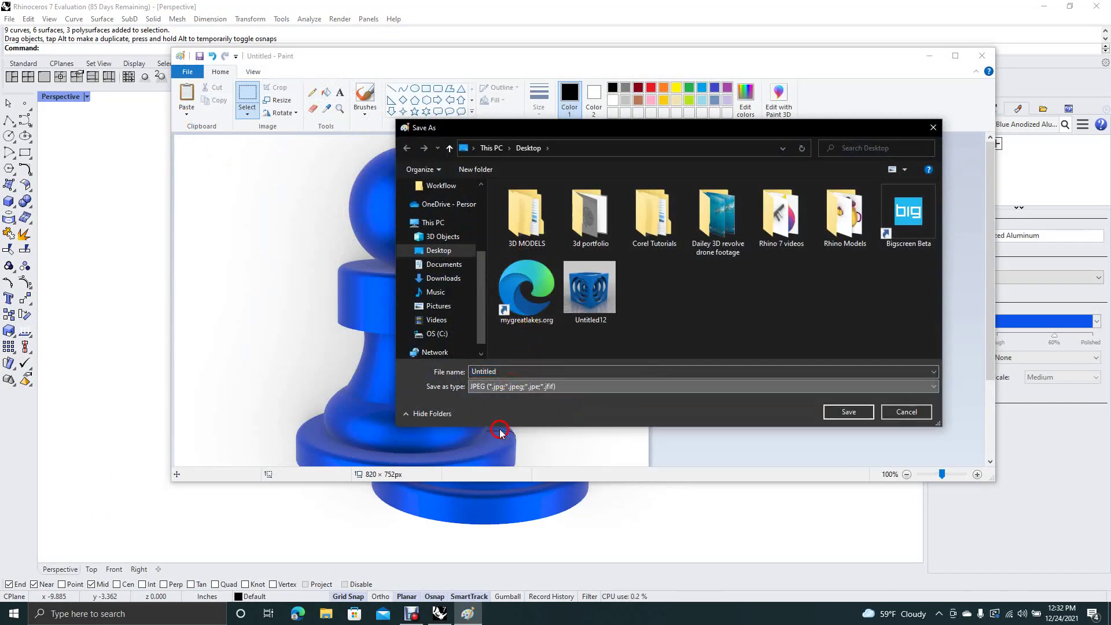
{"action": "double_click", "coordinate": [500, 372]}
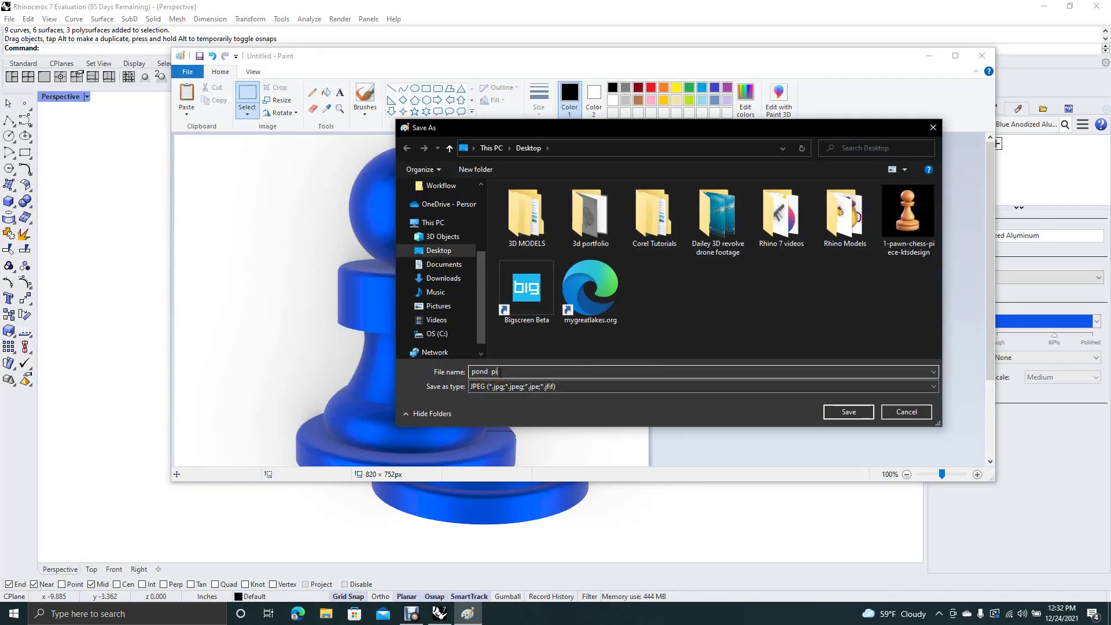
{"action": "type", "text": "pond piece"}
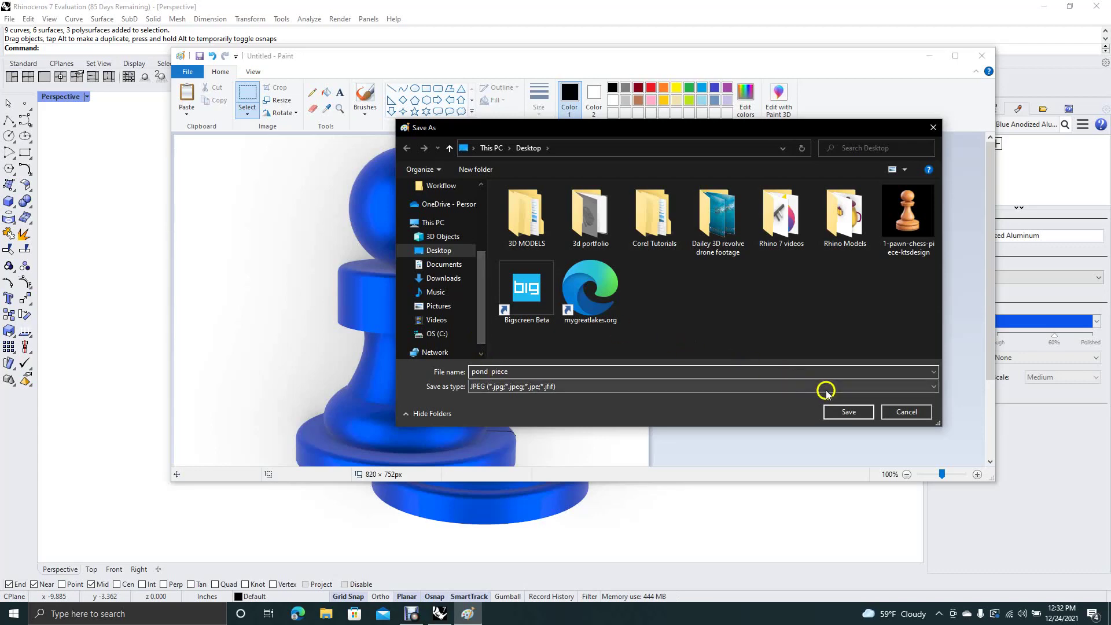
{"action": "left_click", "coordinate": [842, 409]}
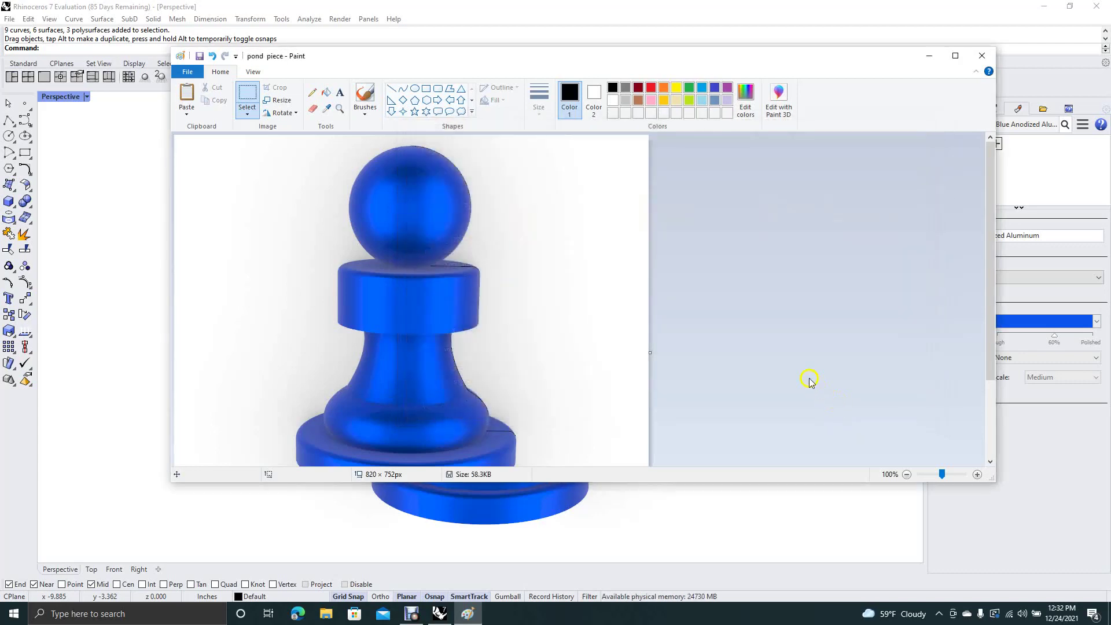
Close Paint to return to the rendered Perspective view of the blue pawn.
{"action": "left_click", "coordinate": [982, 56]}
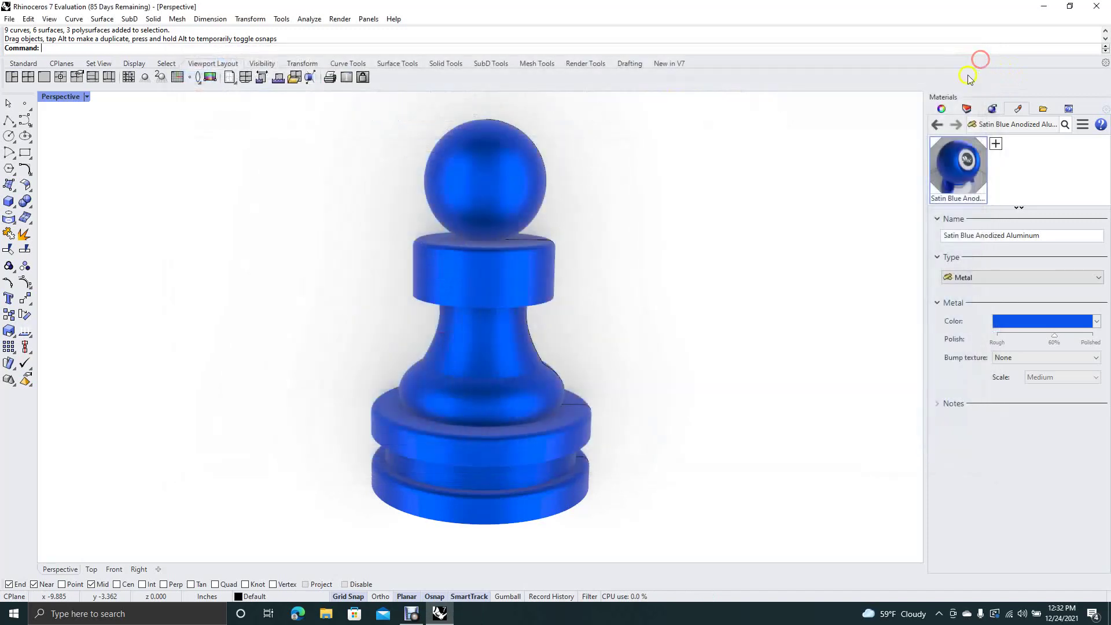